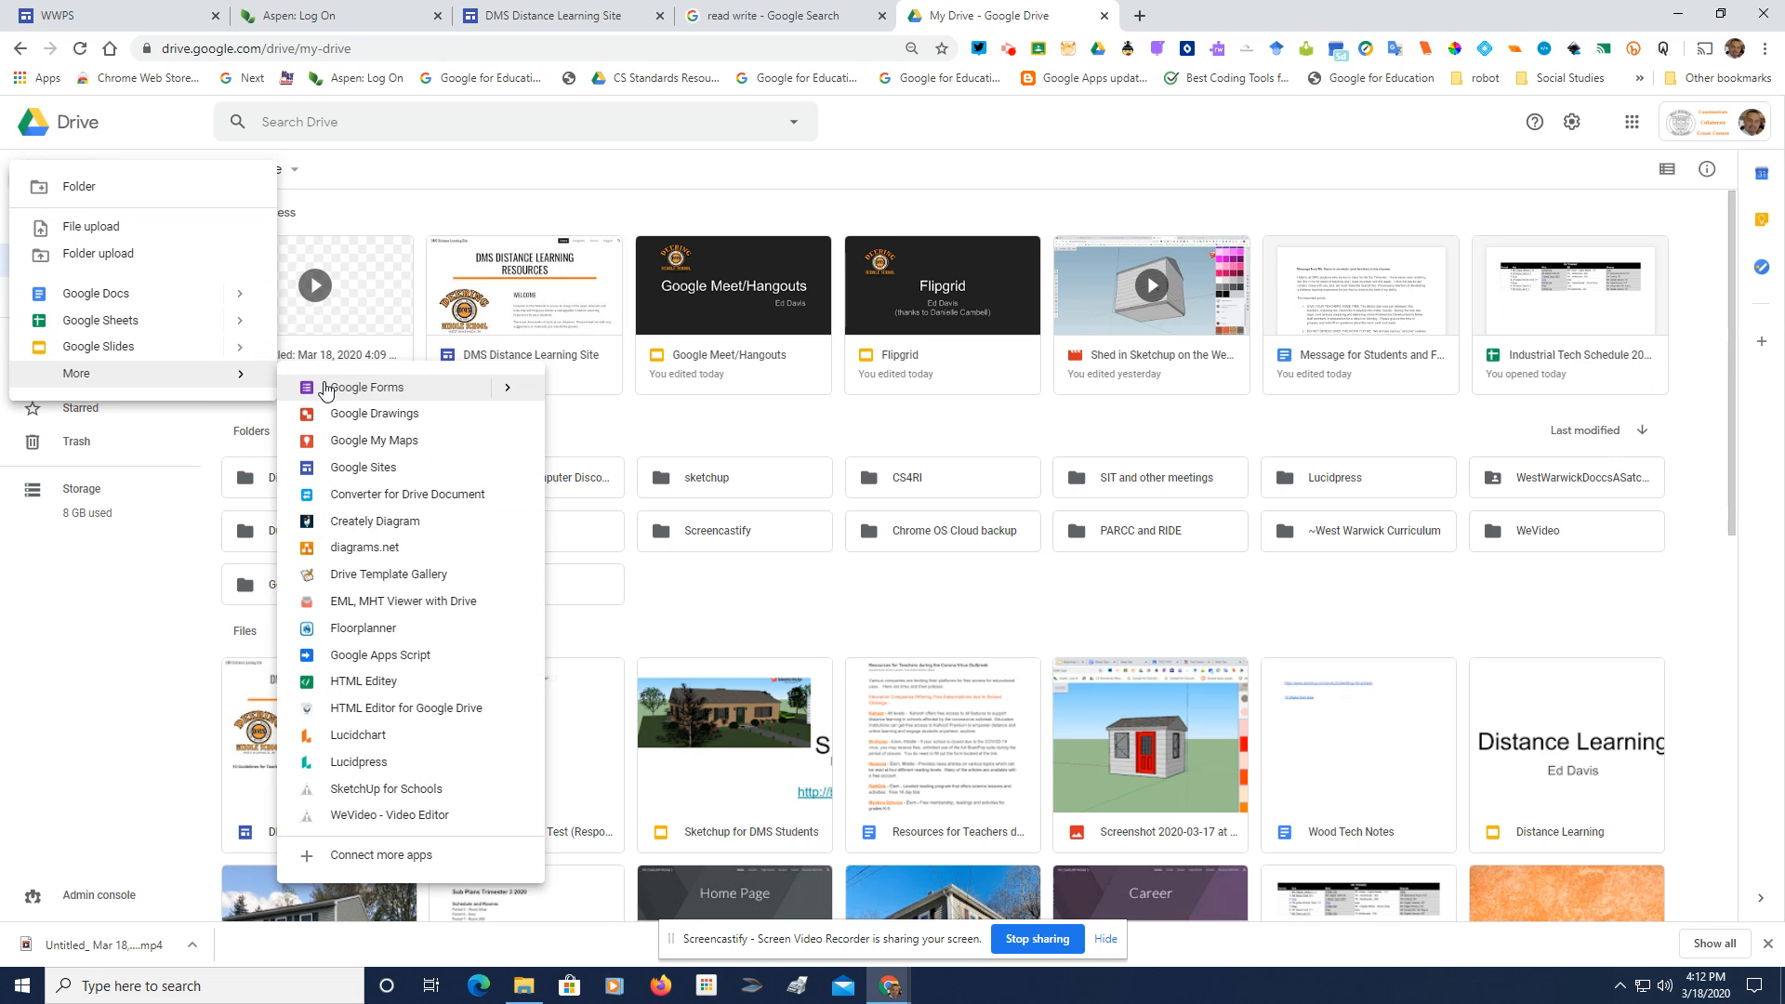
Create a new Google Form from Drive and title it "DMS Test"
click(326, 390)
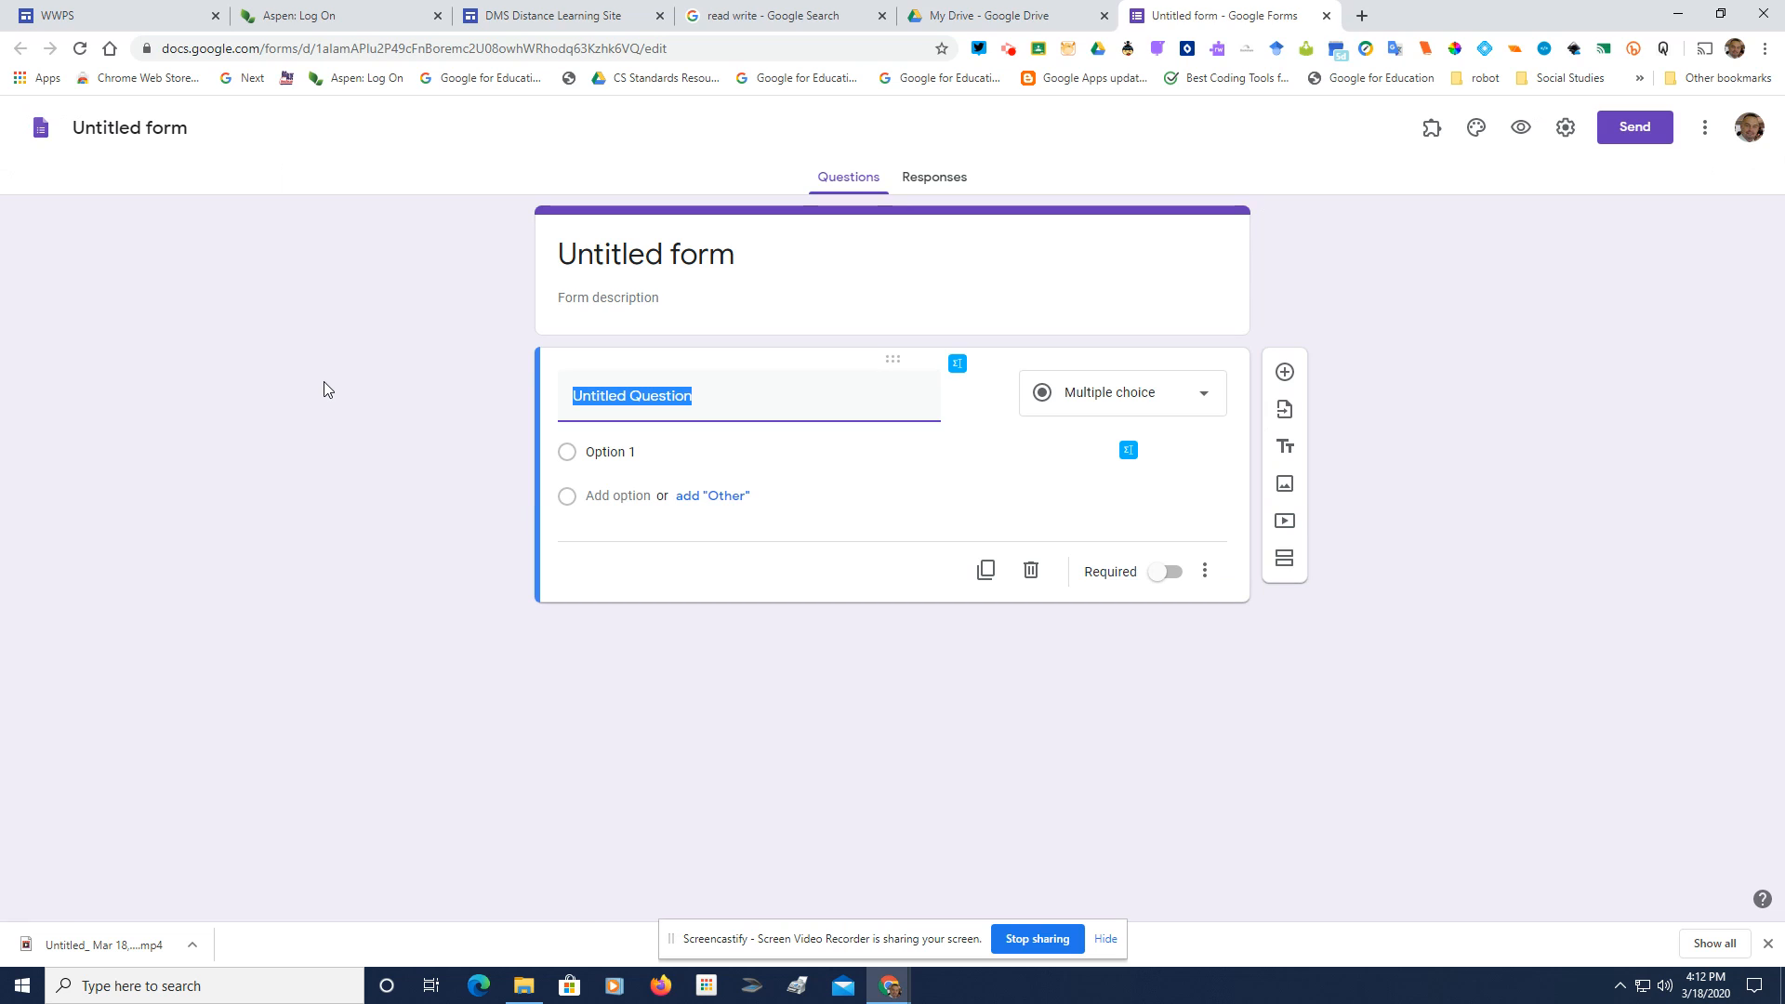
click(142, 131)
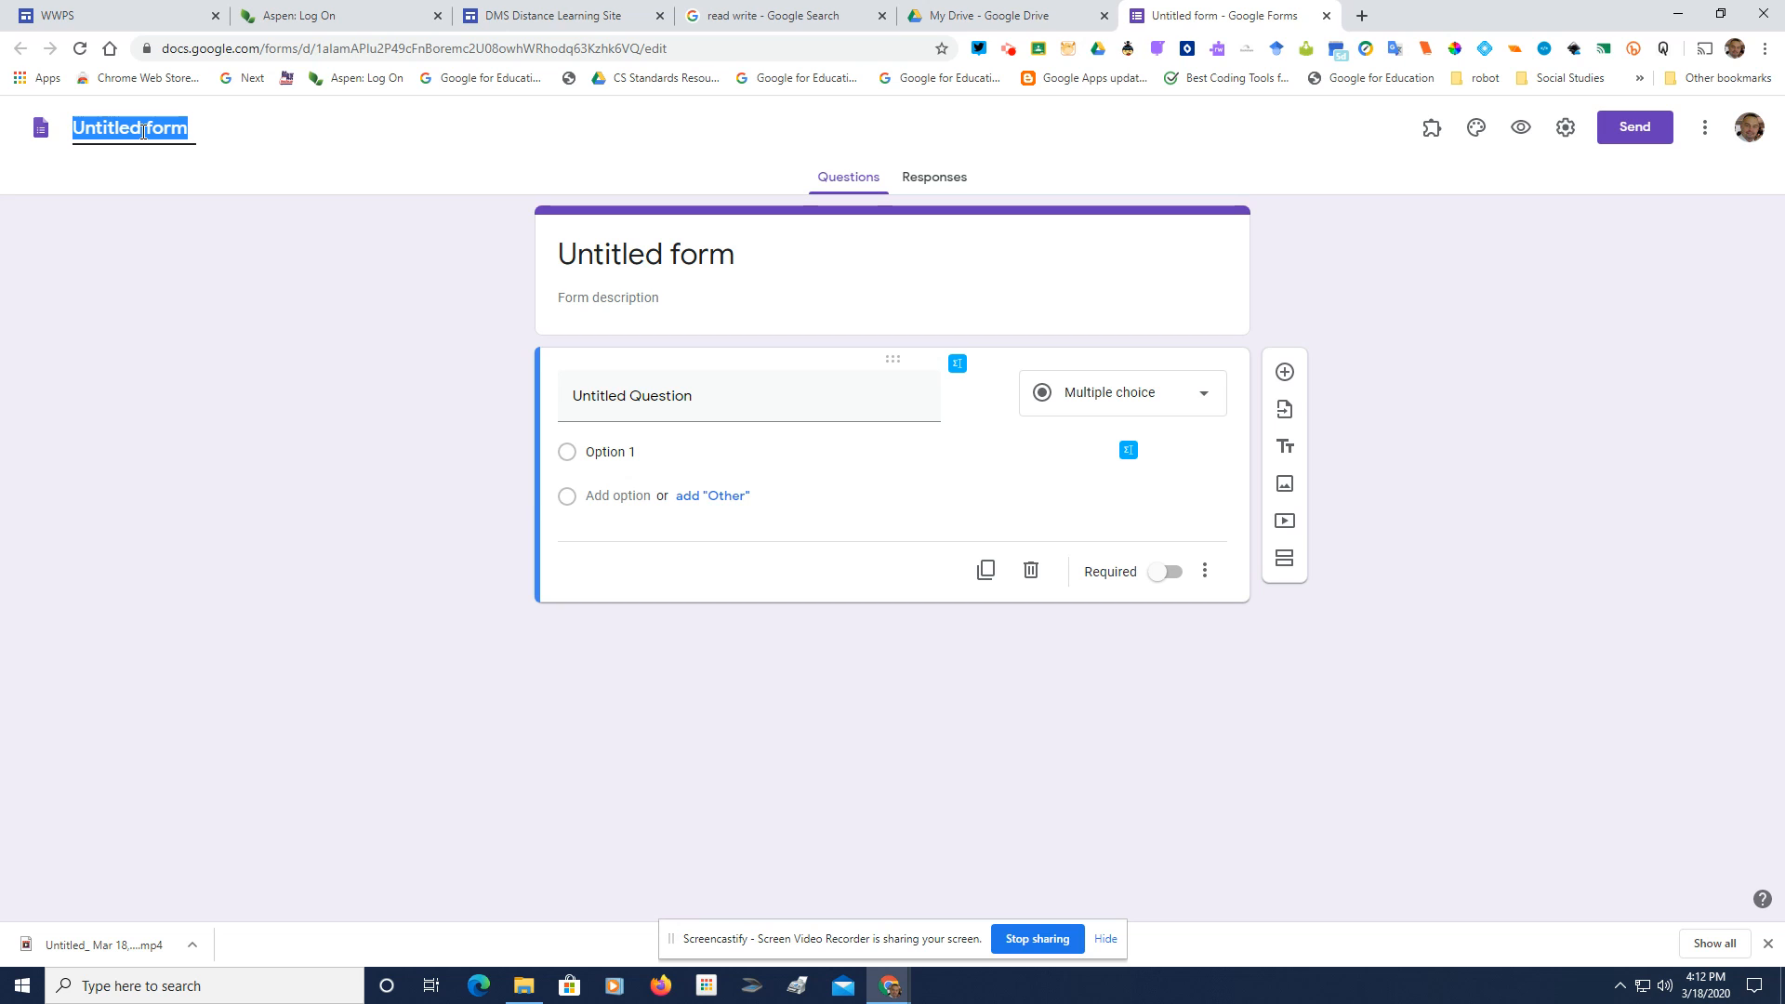
text(DMS Test)
click(646, 269)
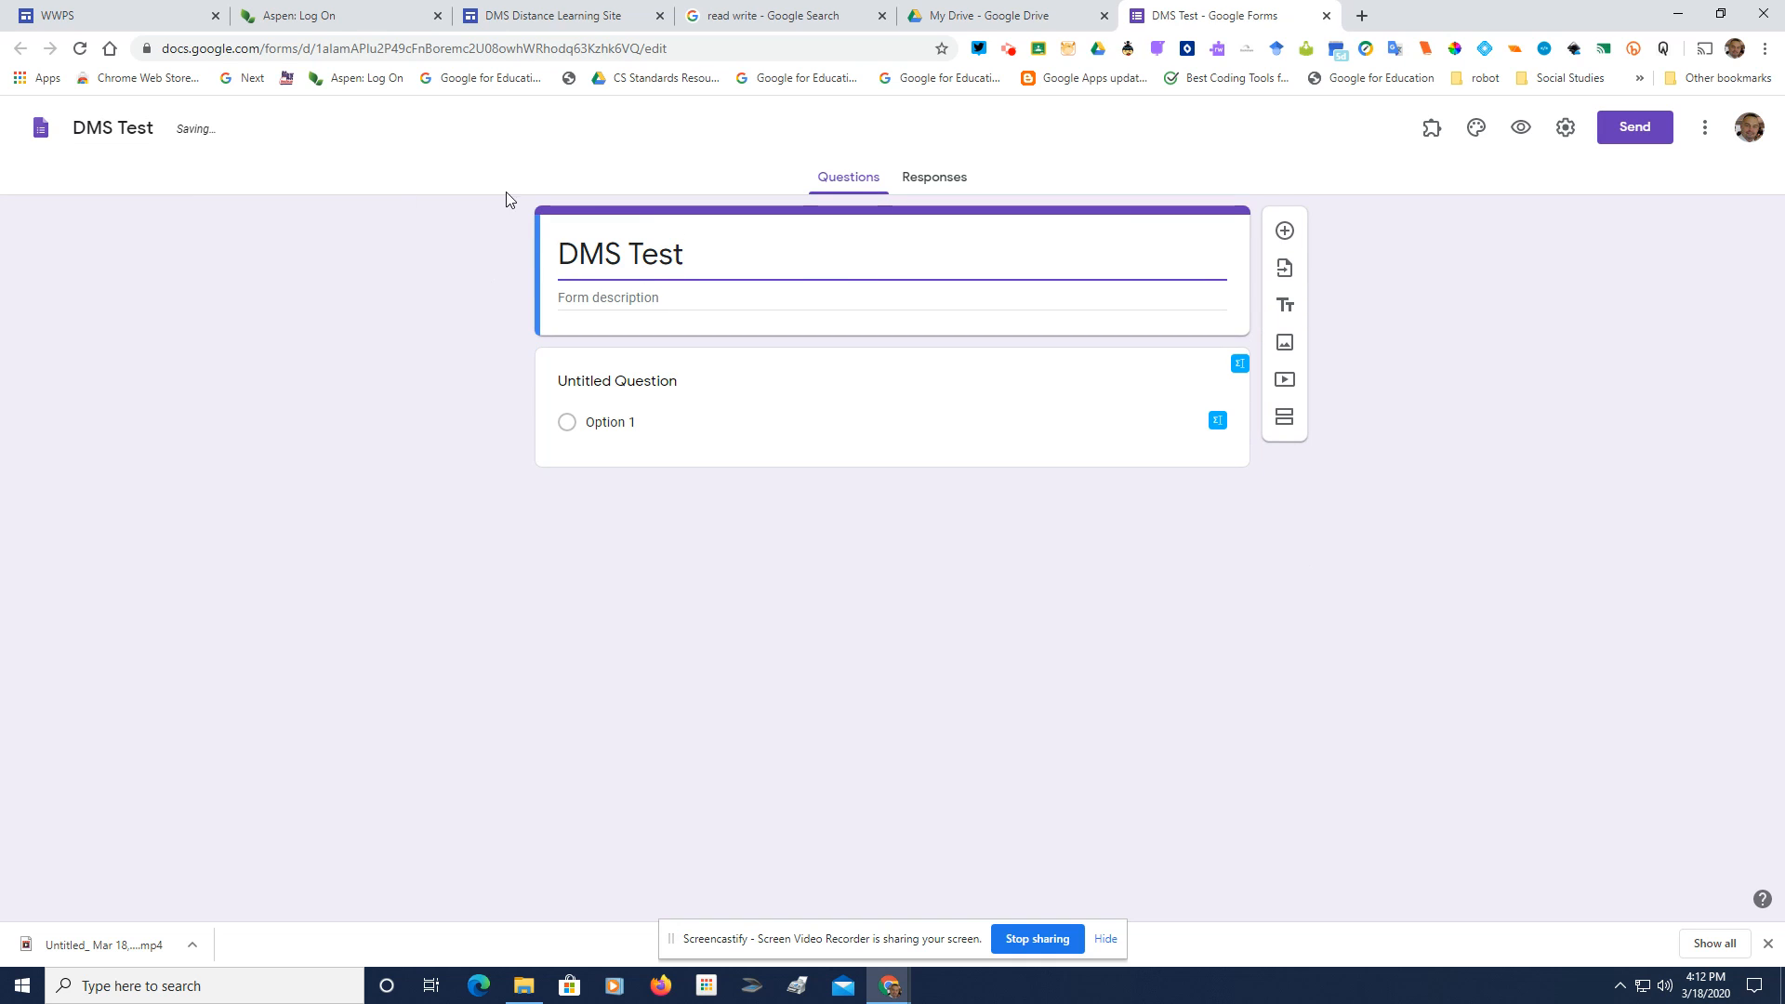
Add the form description "For the DMS Faculty DL Plan!"
click(741, 296)
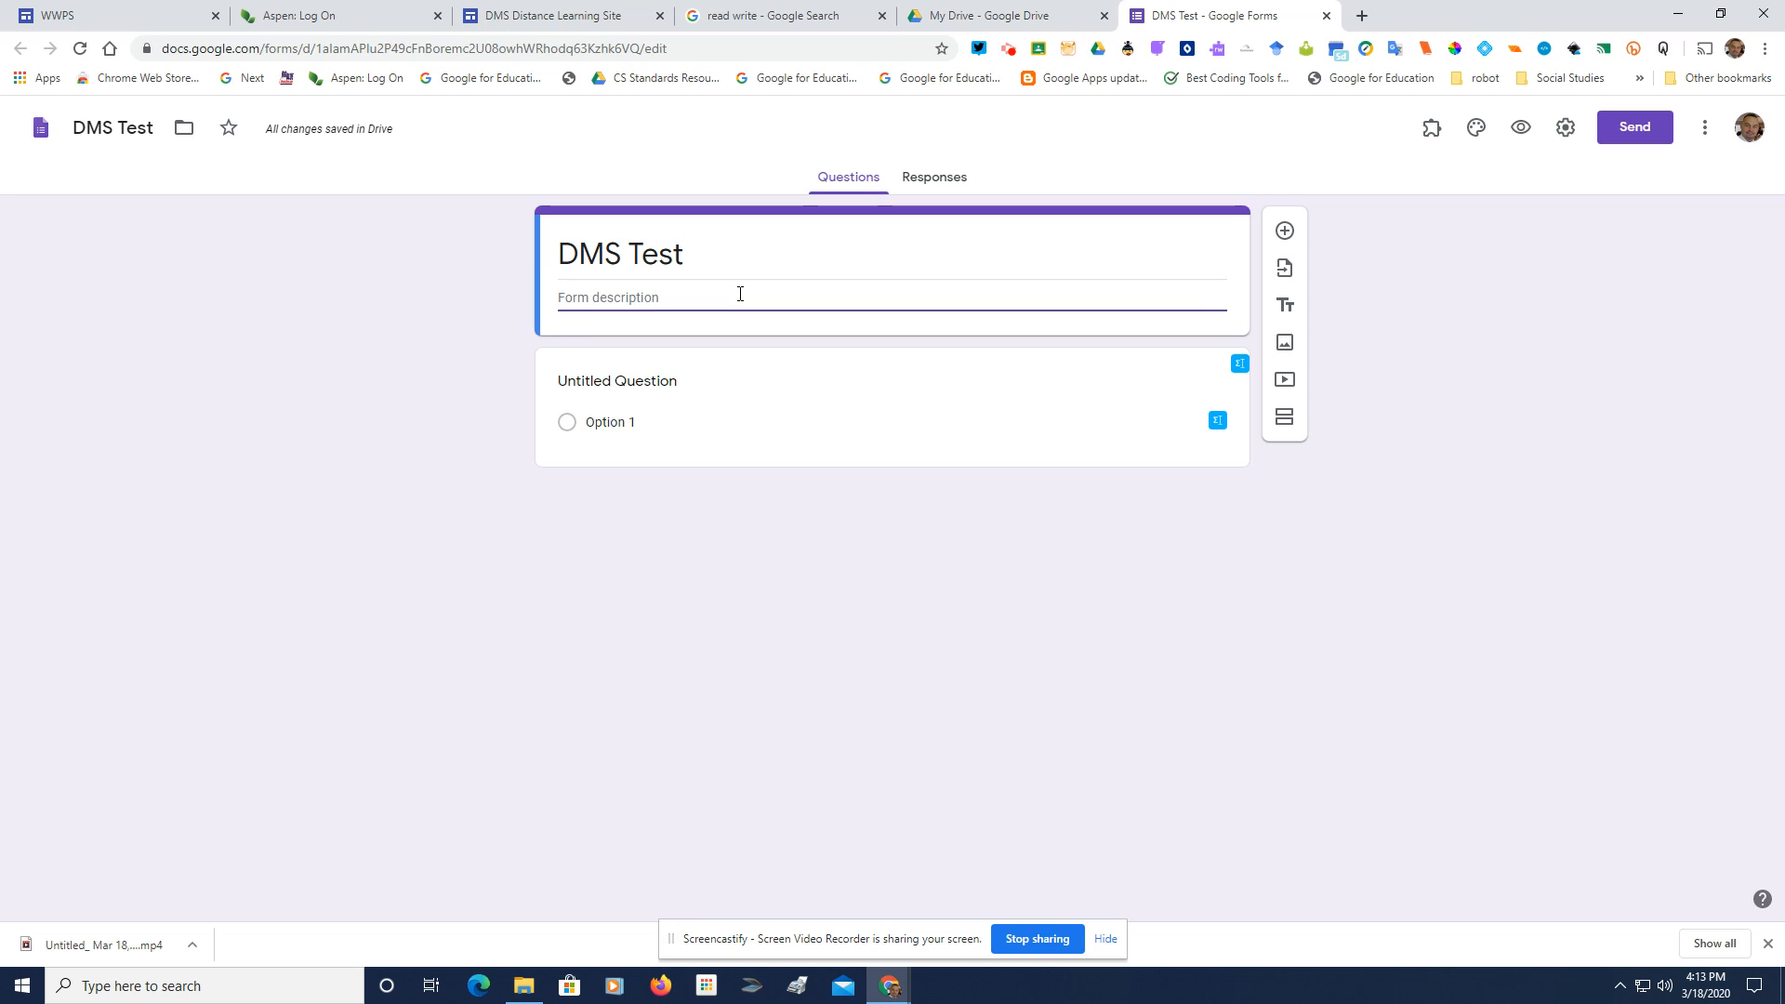
text(For the D)
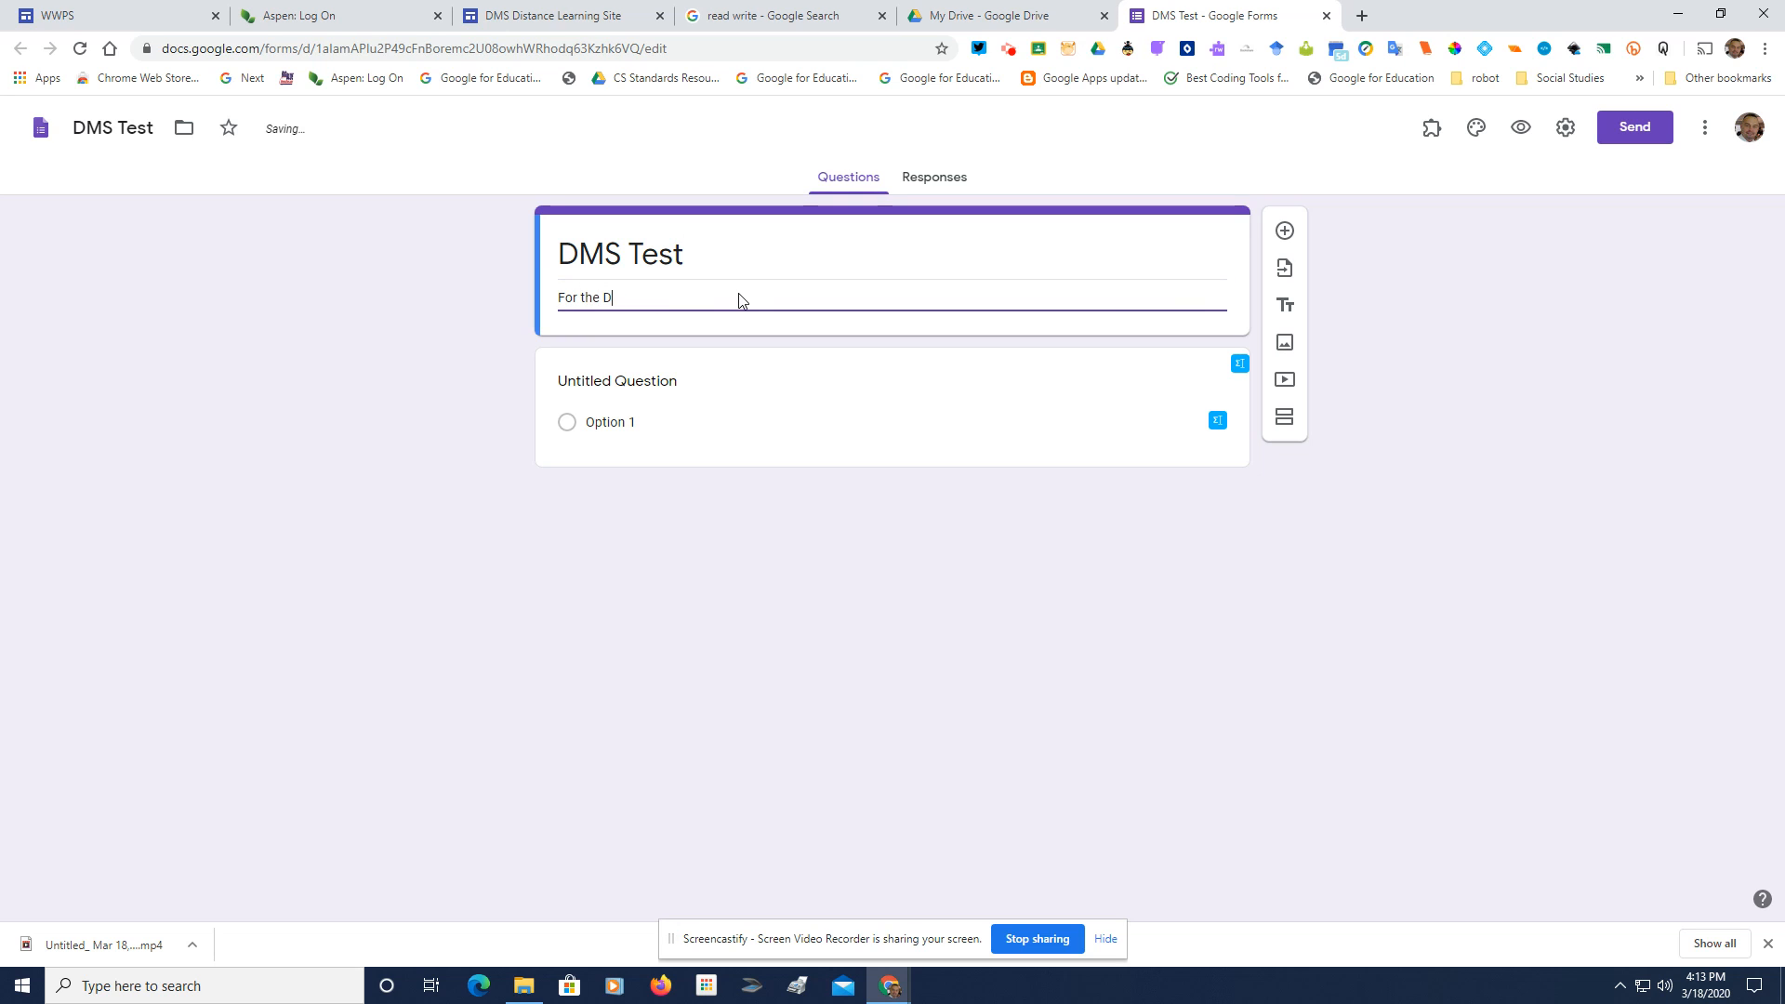
text(MS Faculty DL Plan!)
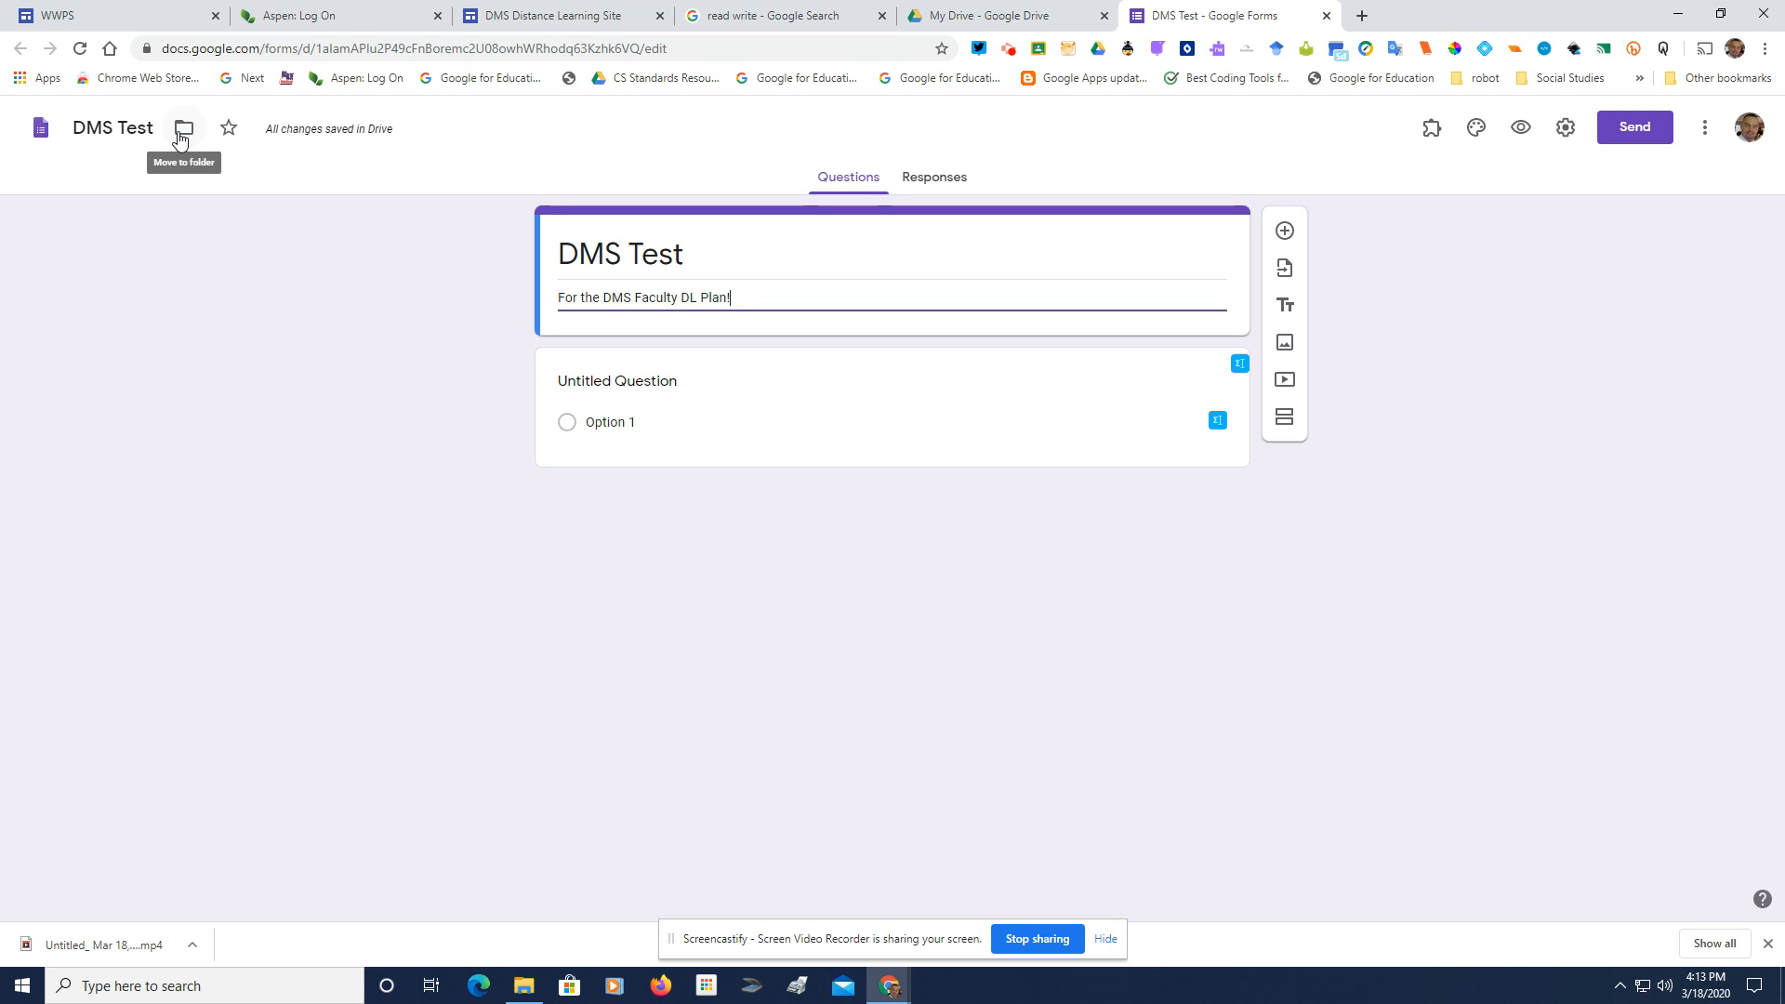
Link the form's responses to a new spreadsheet named "DMS Test (Responses)" and return to the form
click(851, 190)
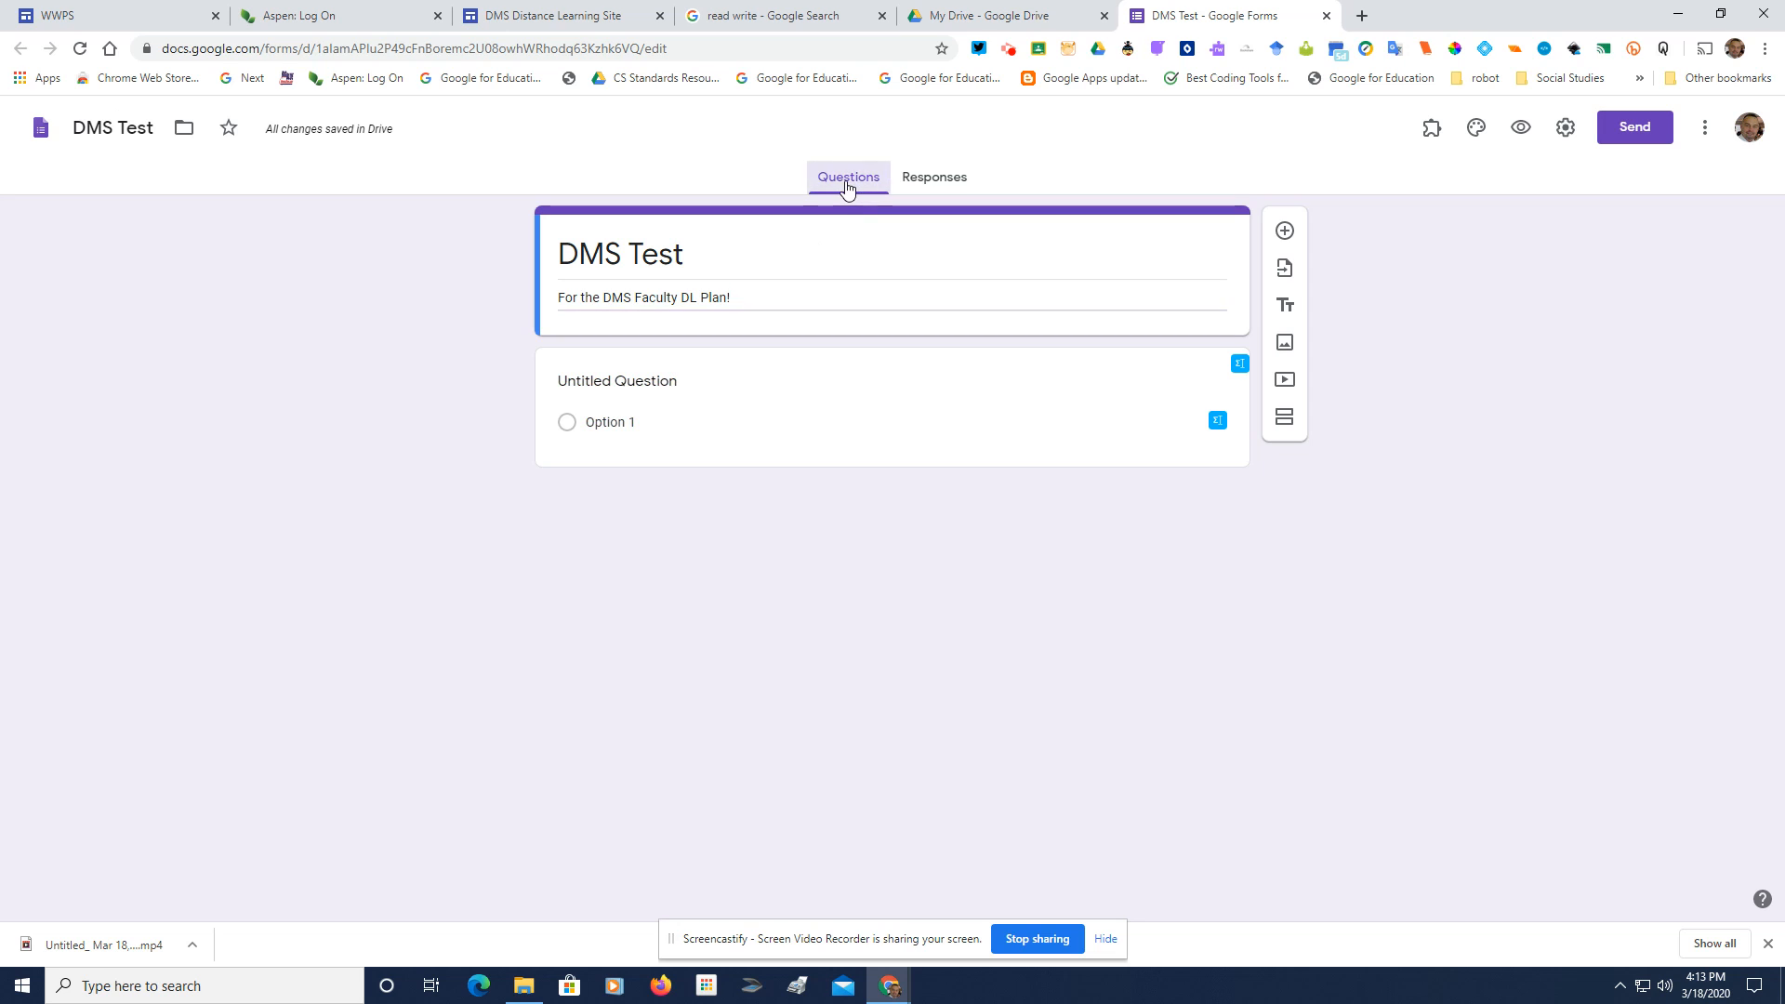
click(949, 191)
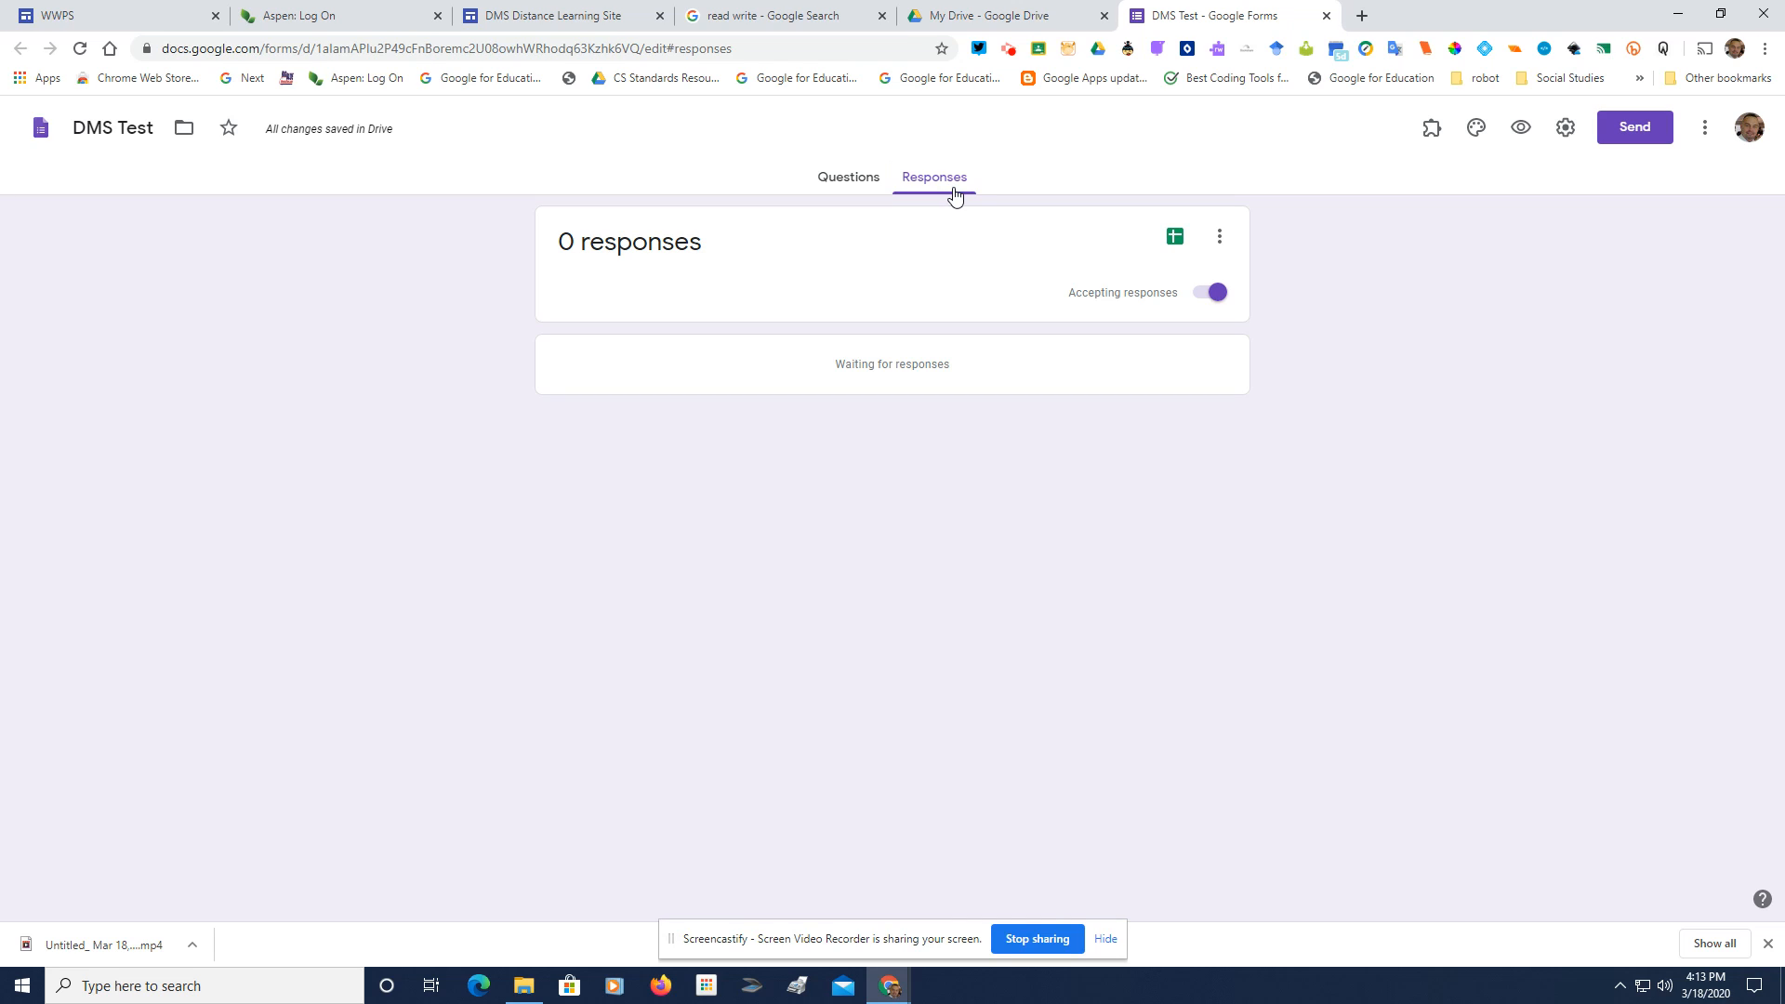
click(1168, 245)
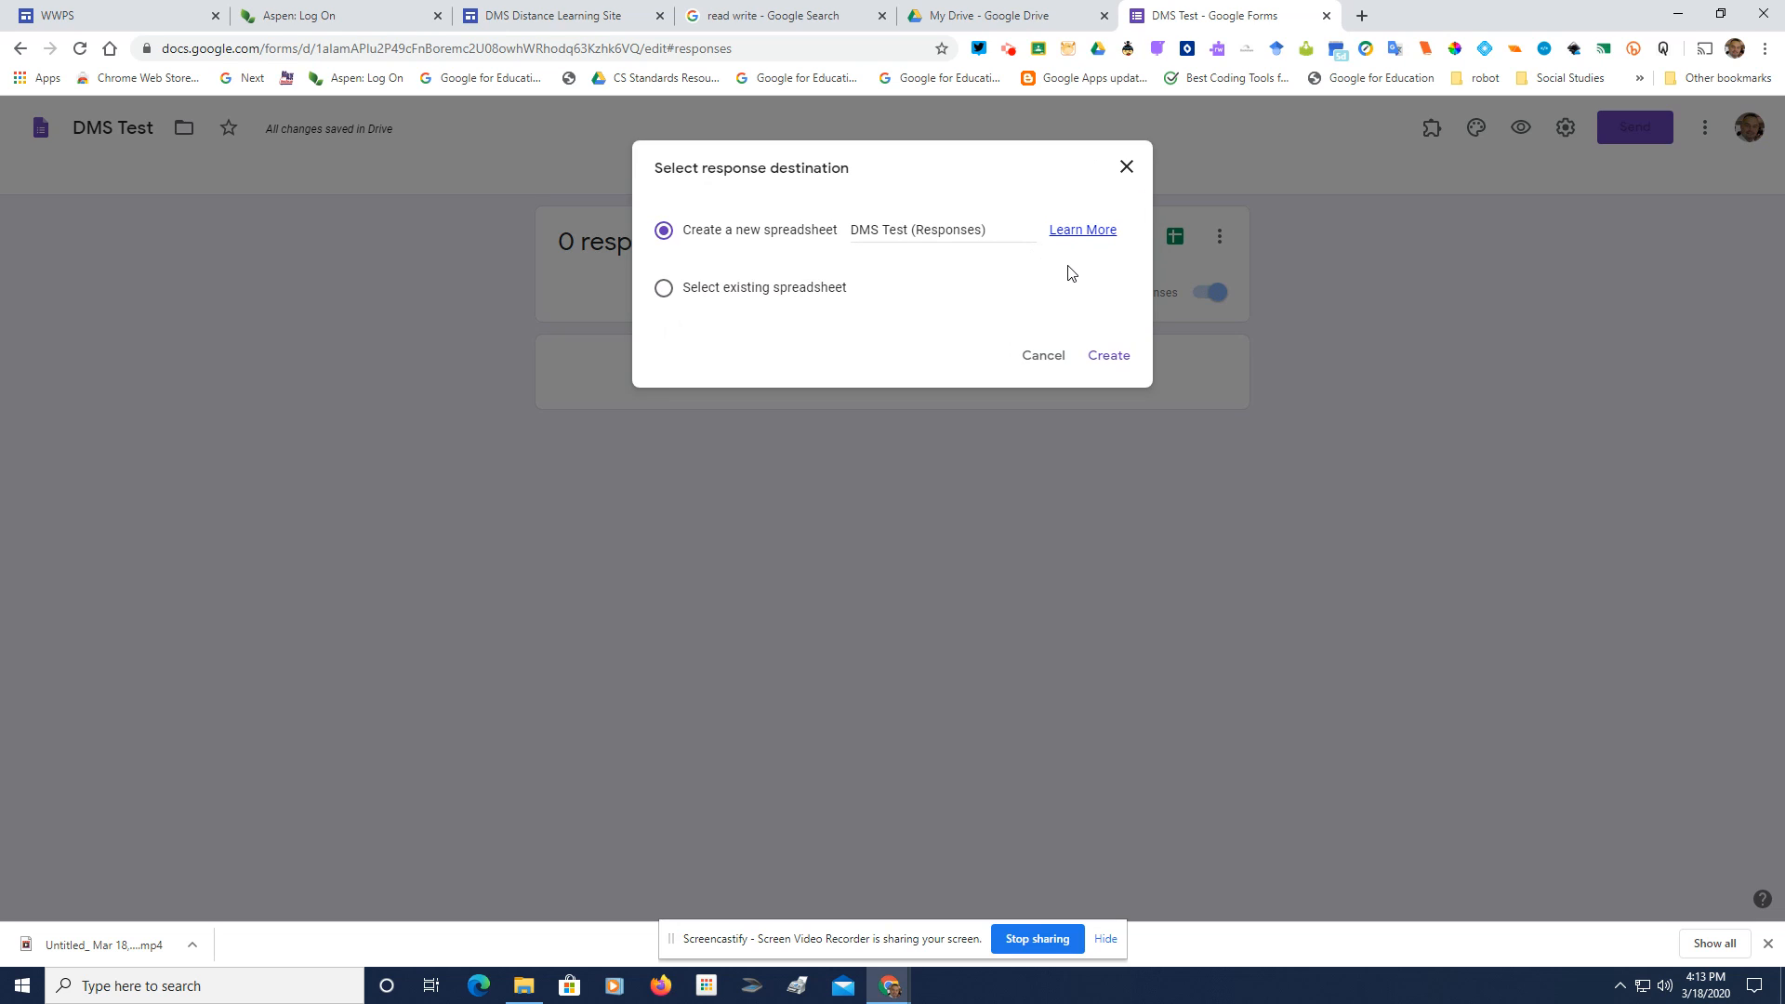
click(1124, 366)
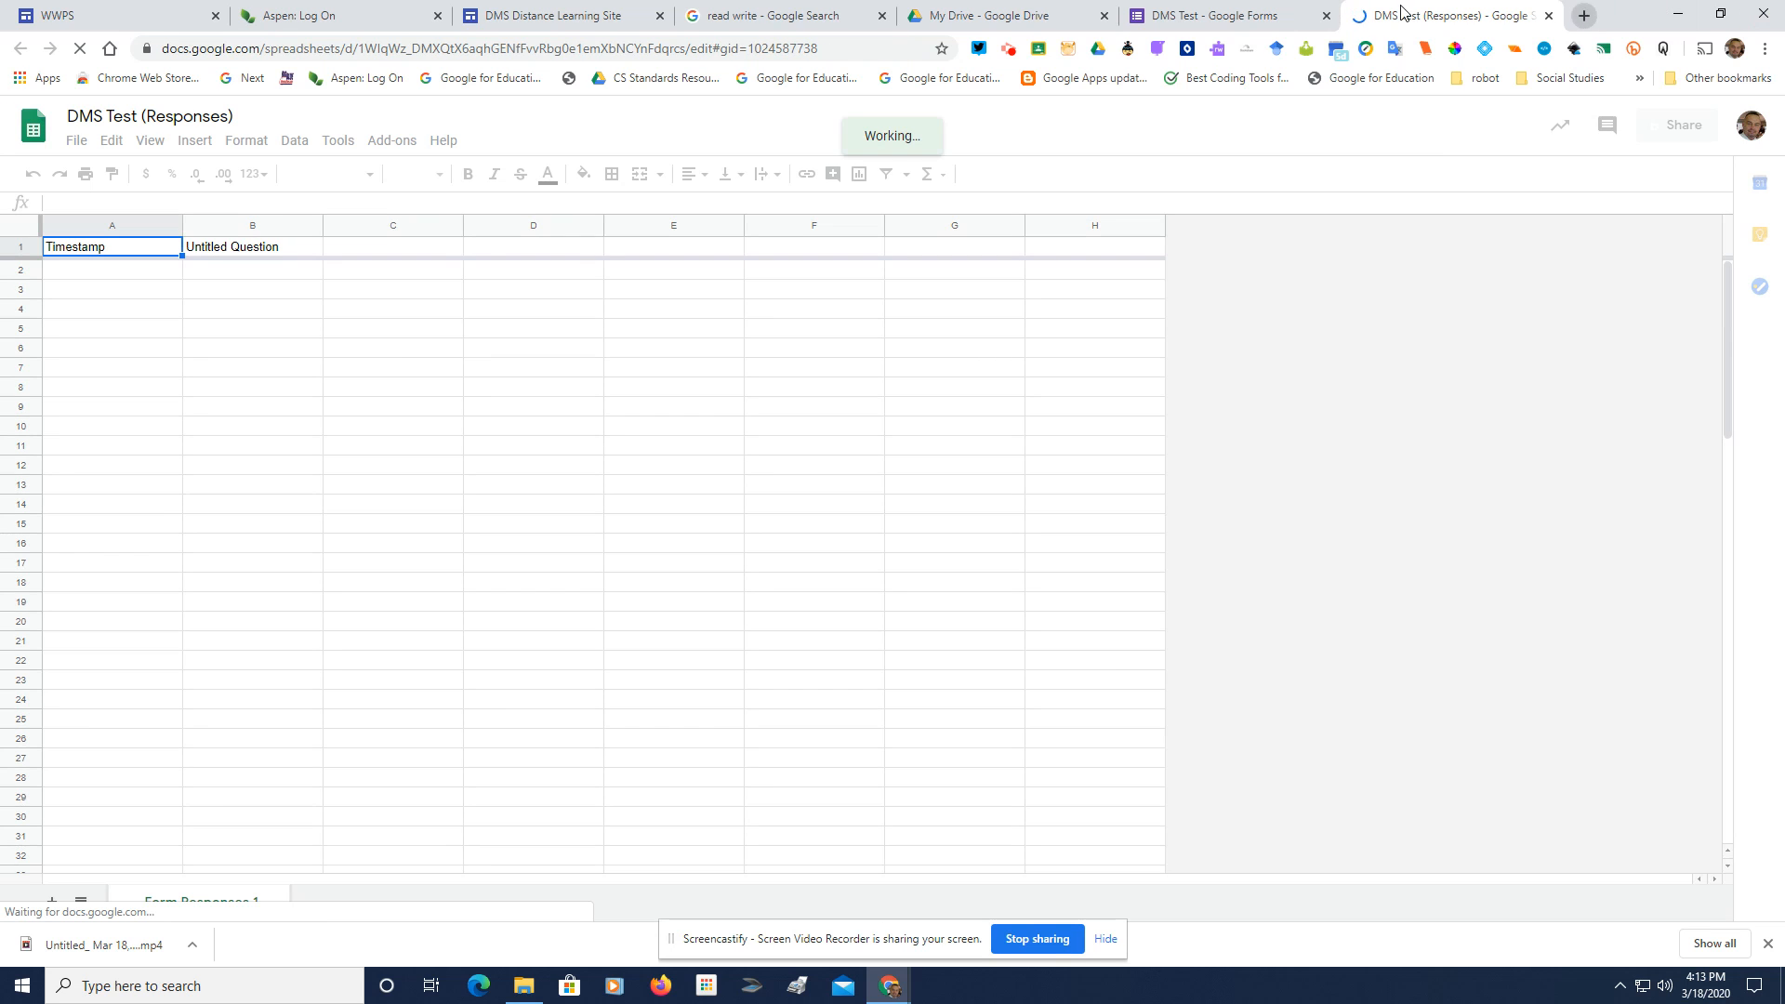
click(1233, 19)
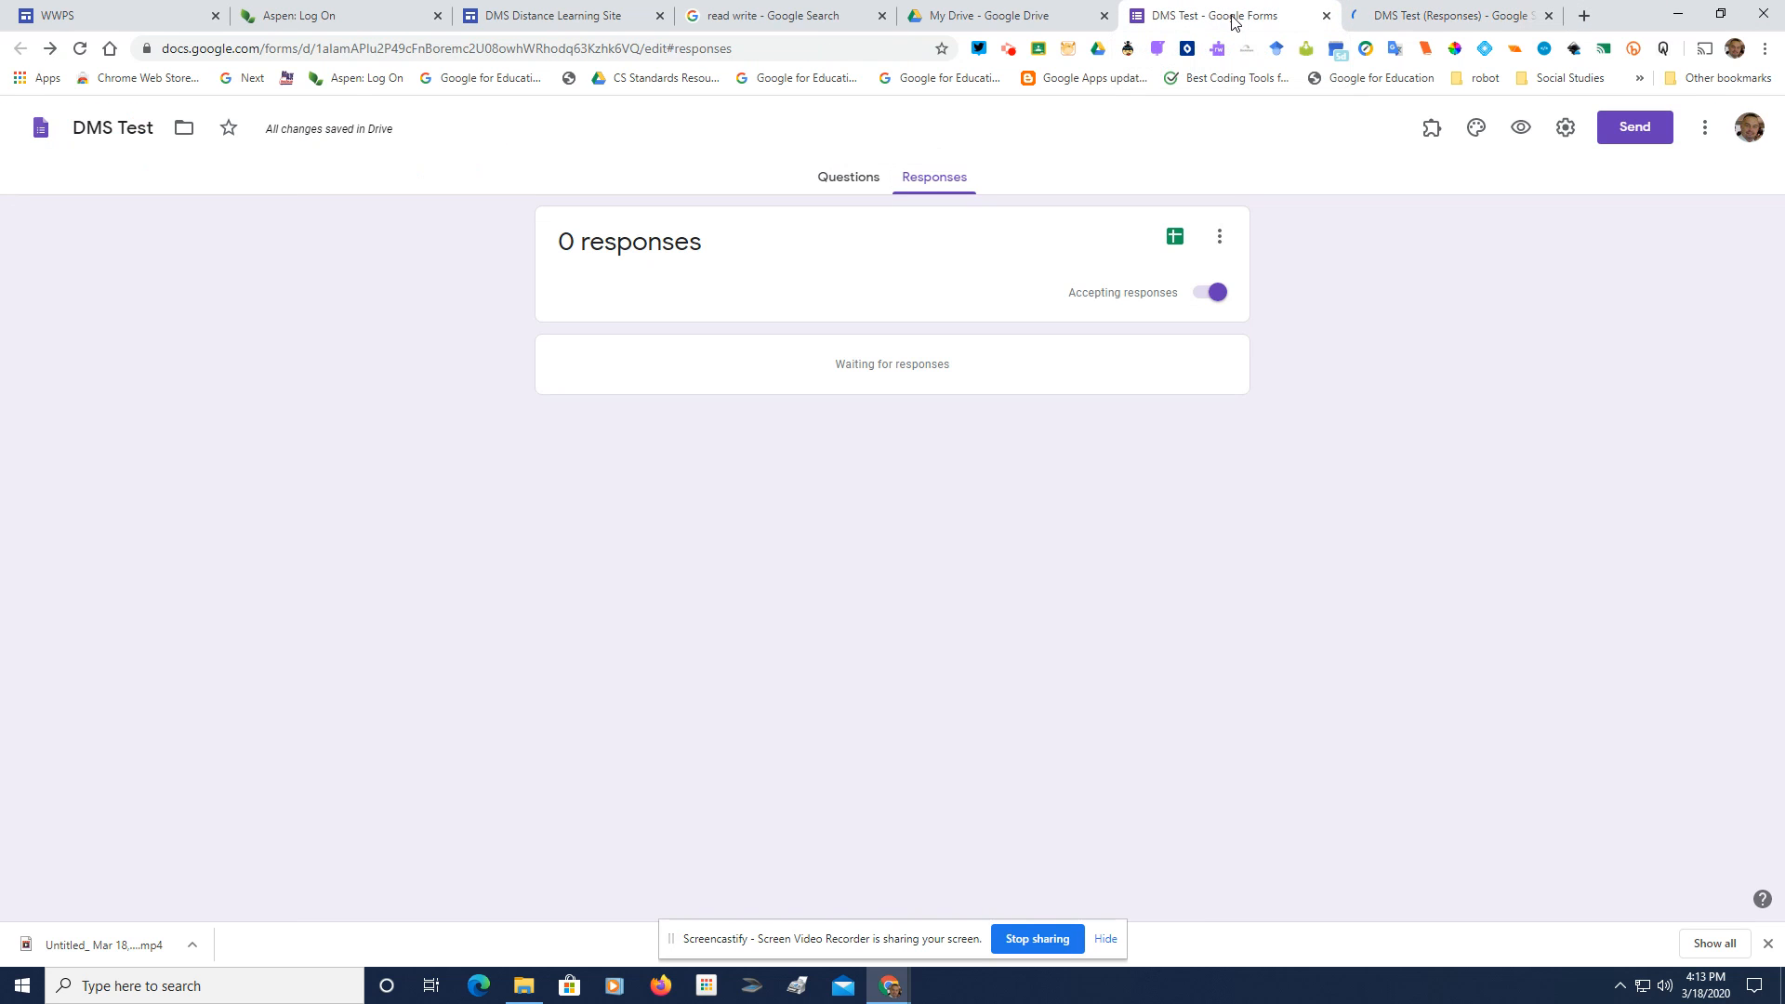
Turn the untitled question into a required short-answer question labelled "Name:"
click(829, 182)
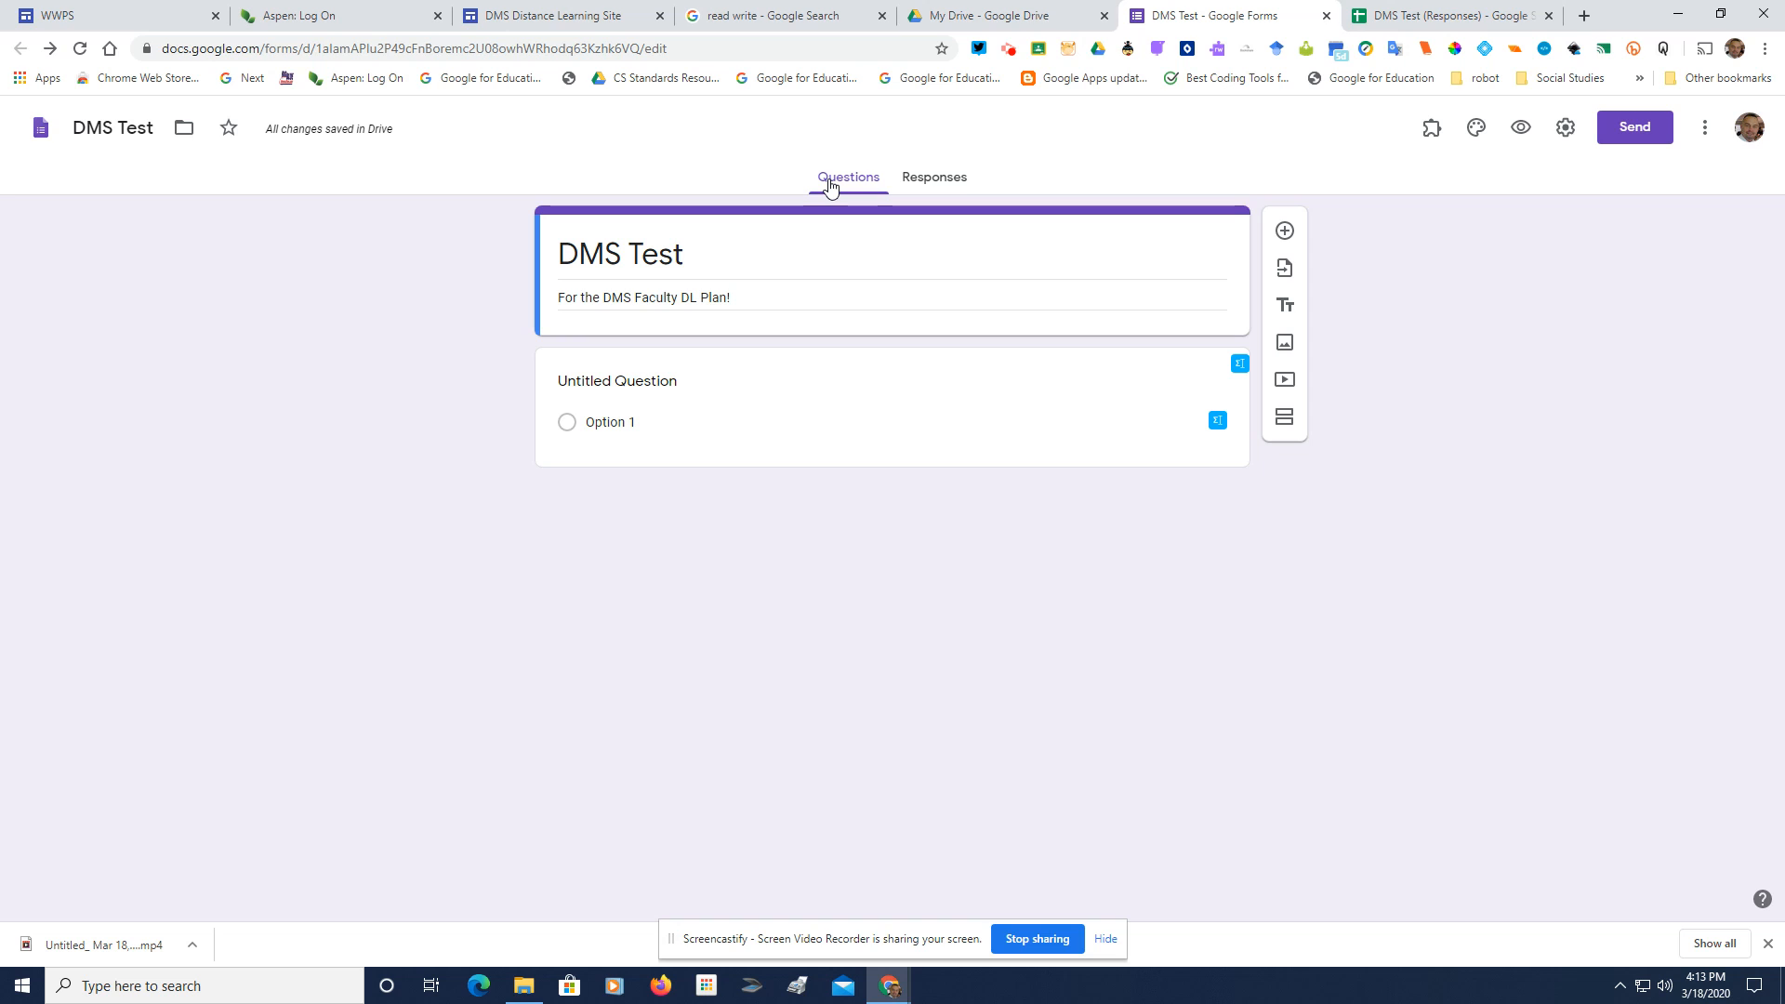
click(689, 389)
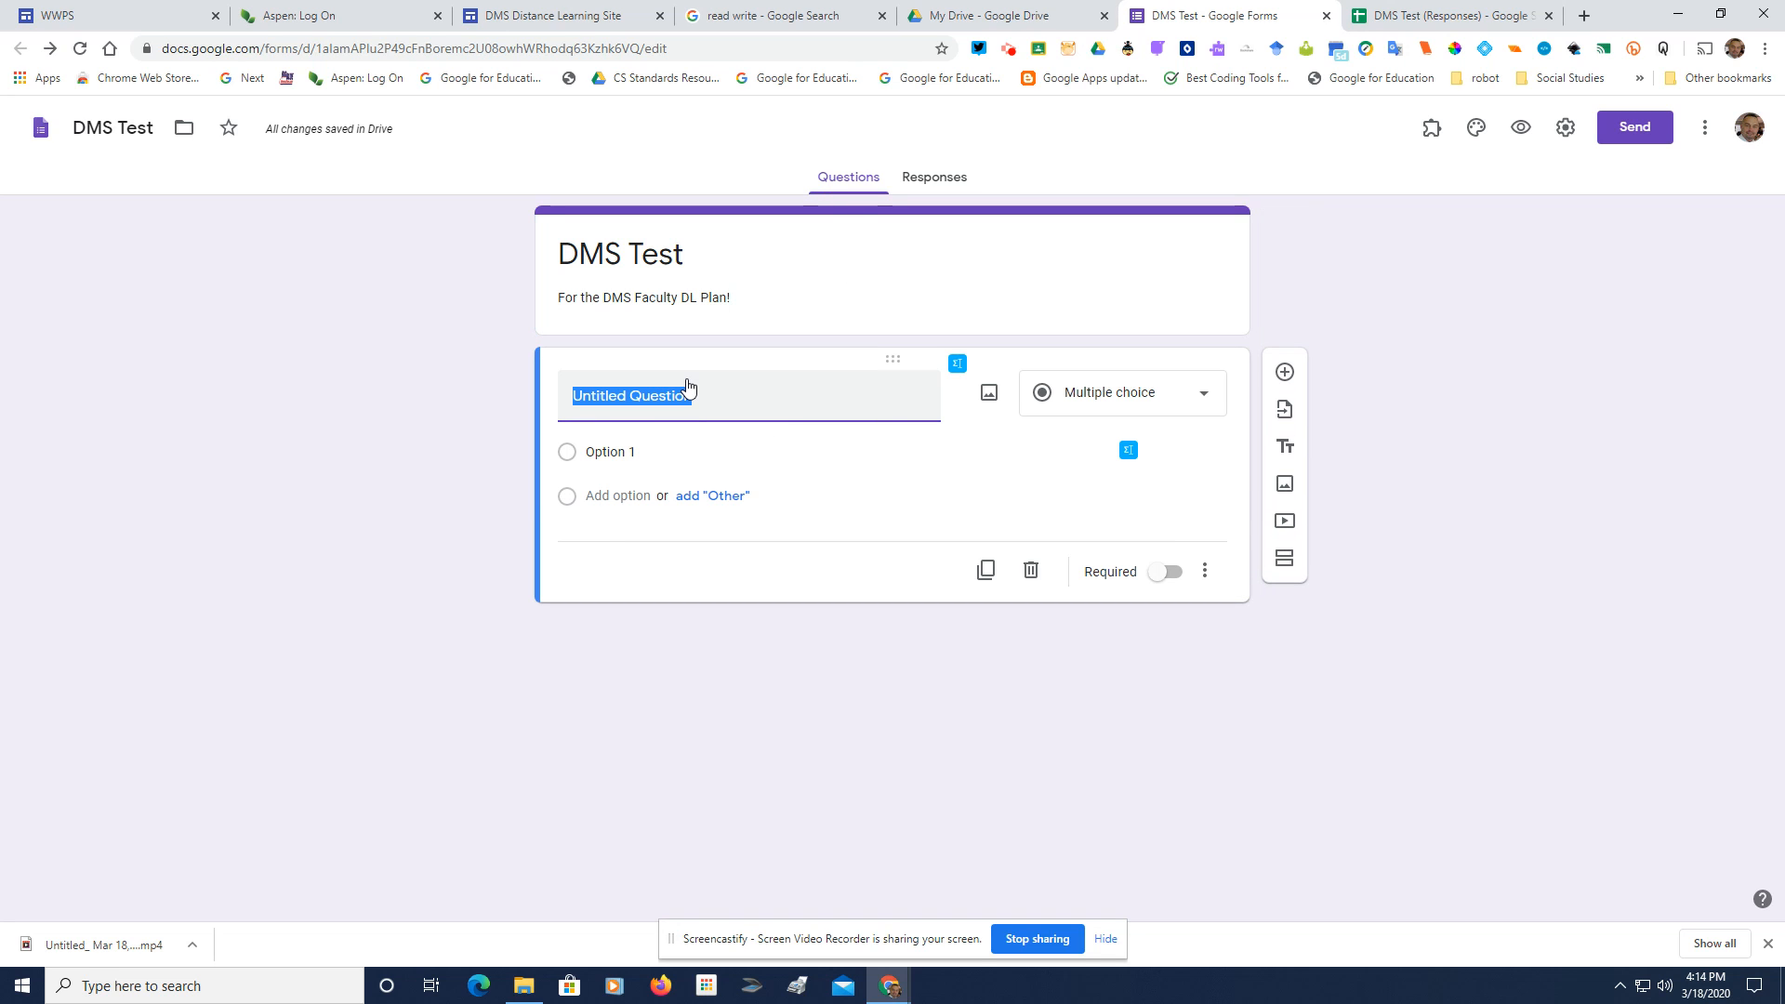
text(Name:)
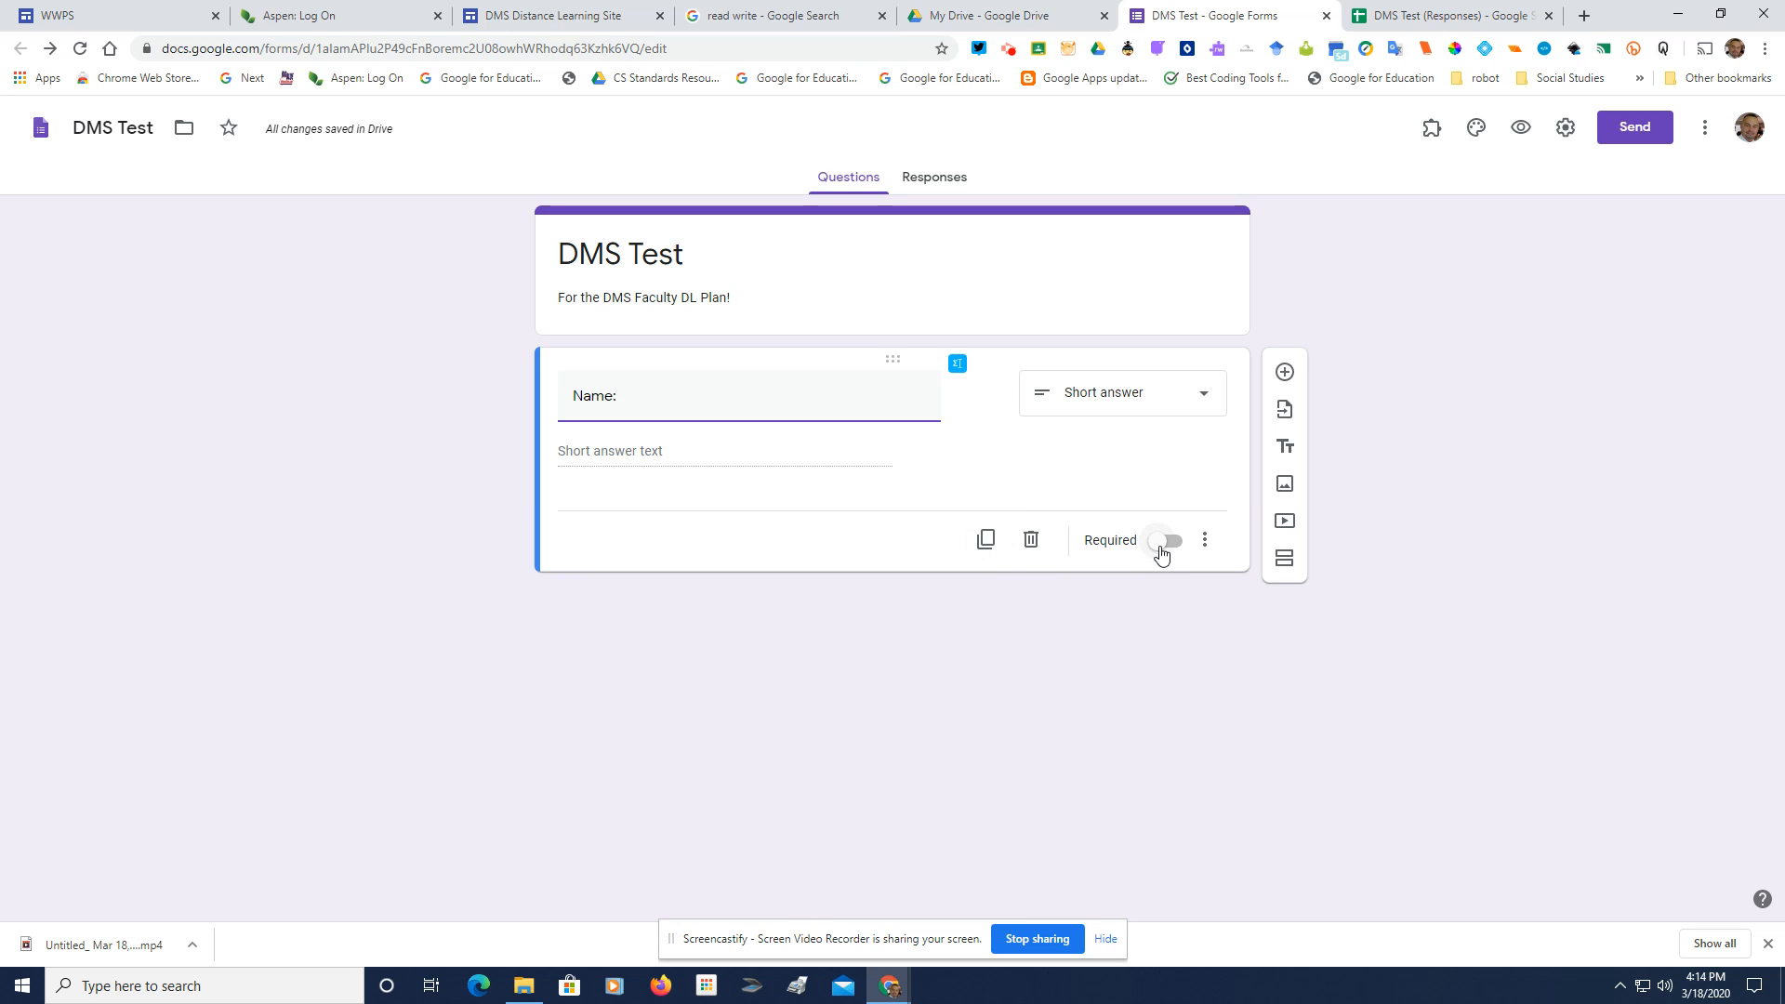
click(1164, 541)
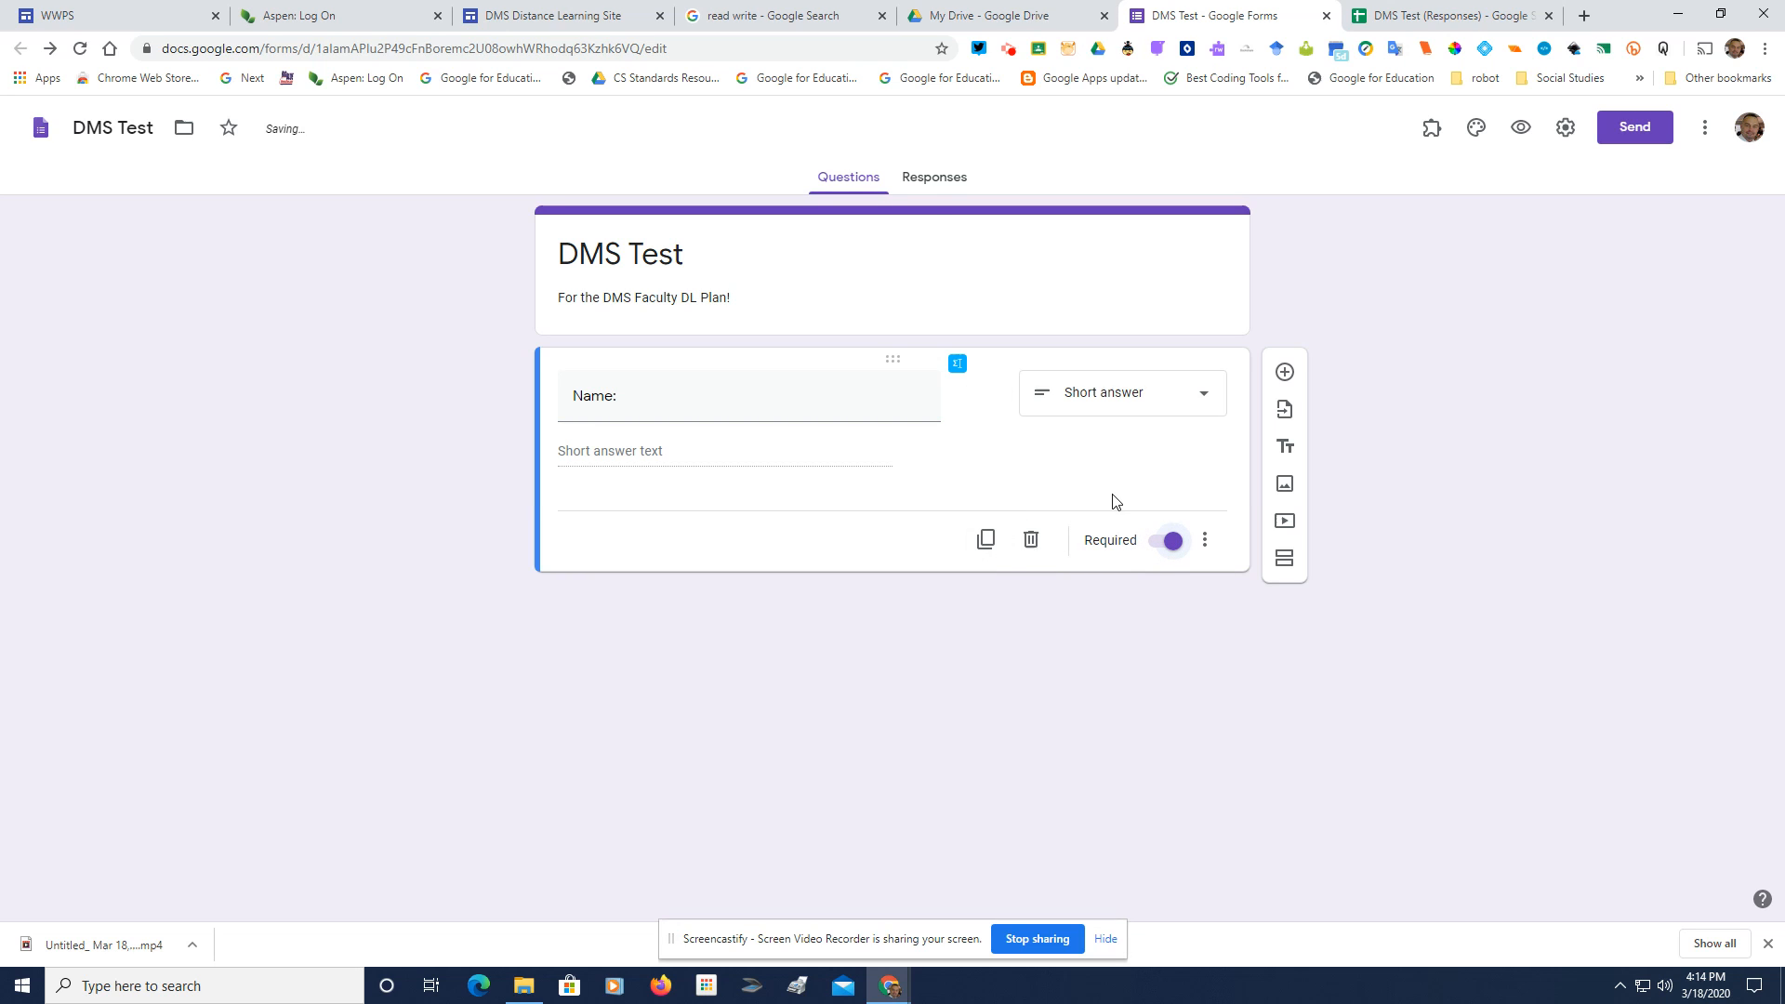
Turn on email notifications for new responses and go back to the form's questions
click(932, 180)
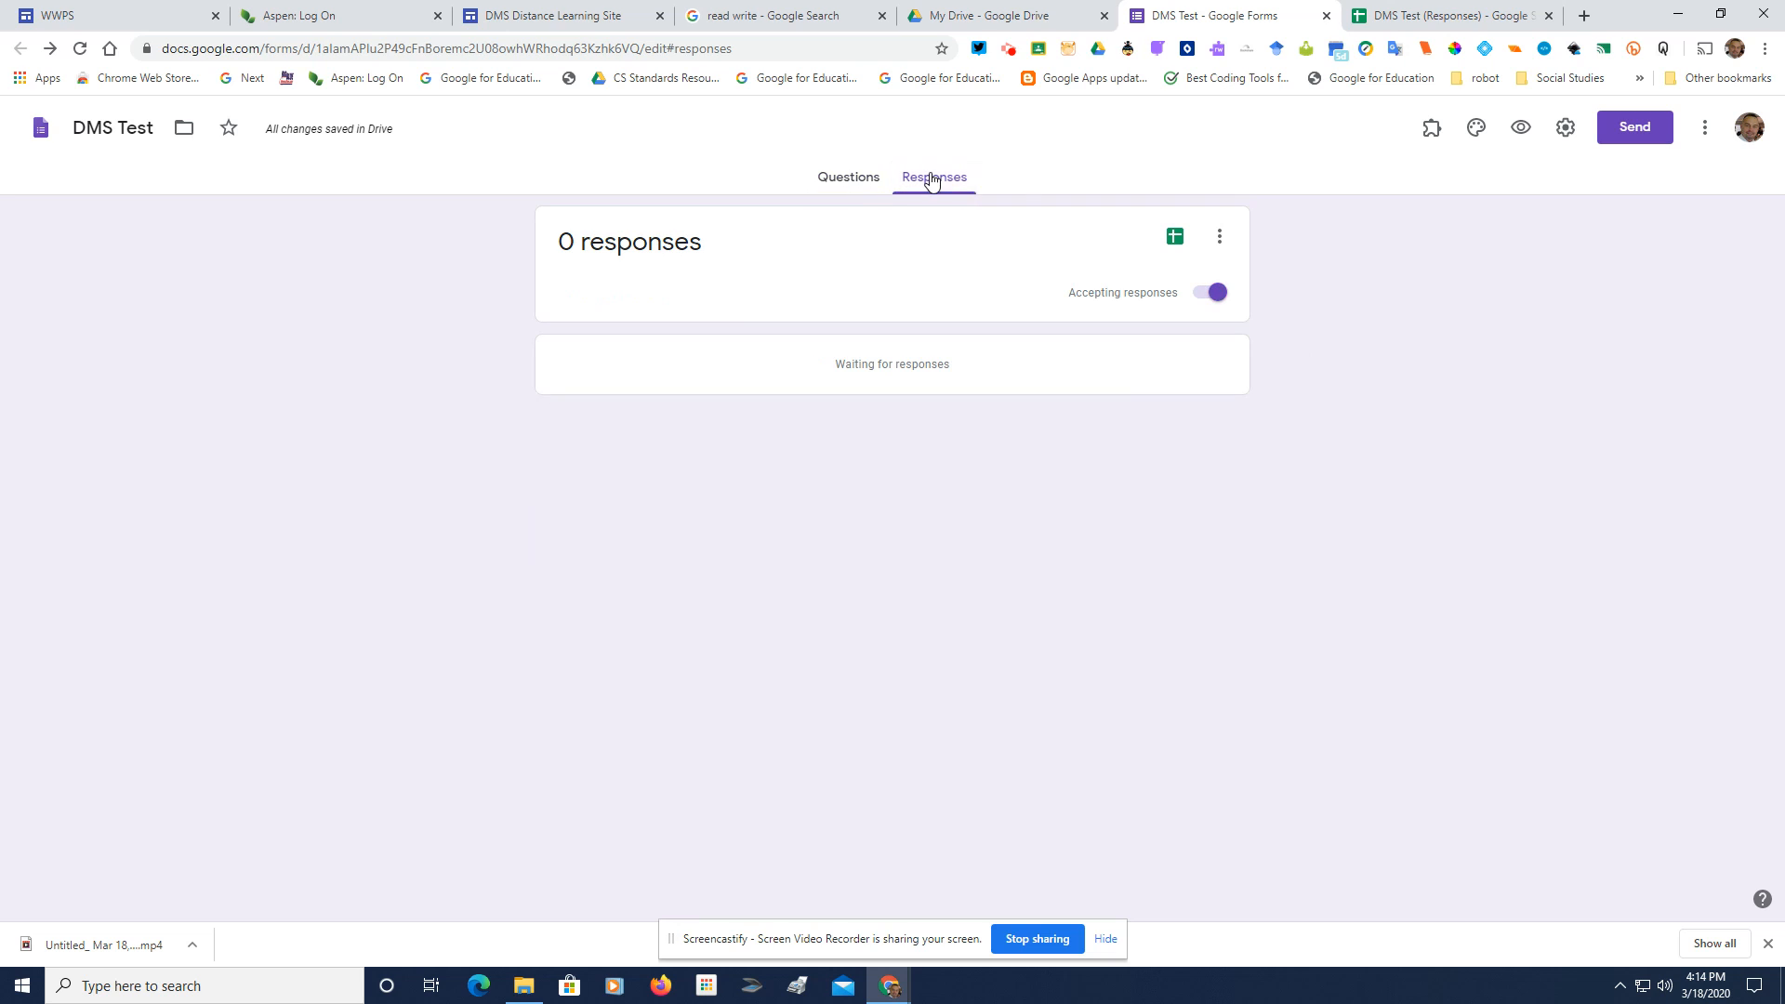
click(1219, 238)
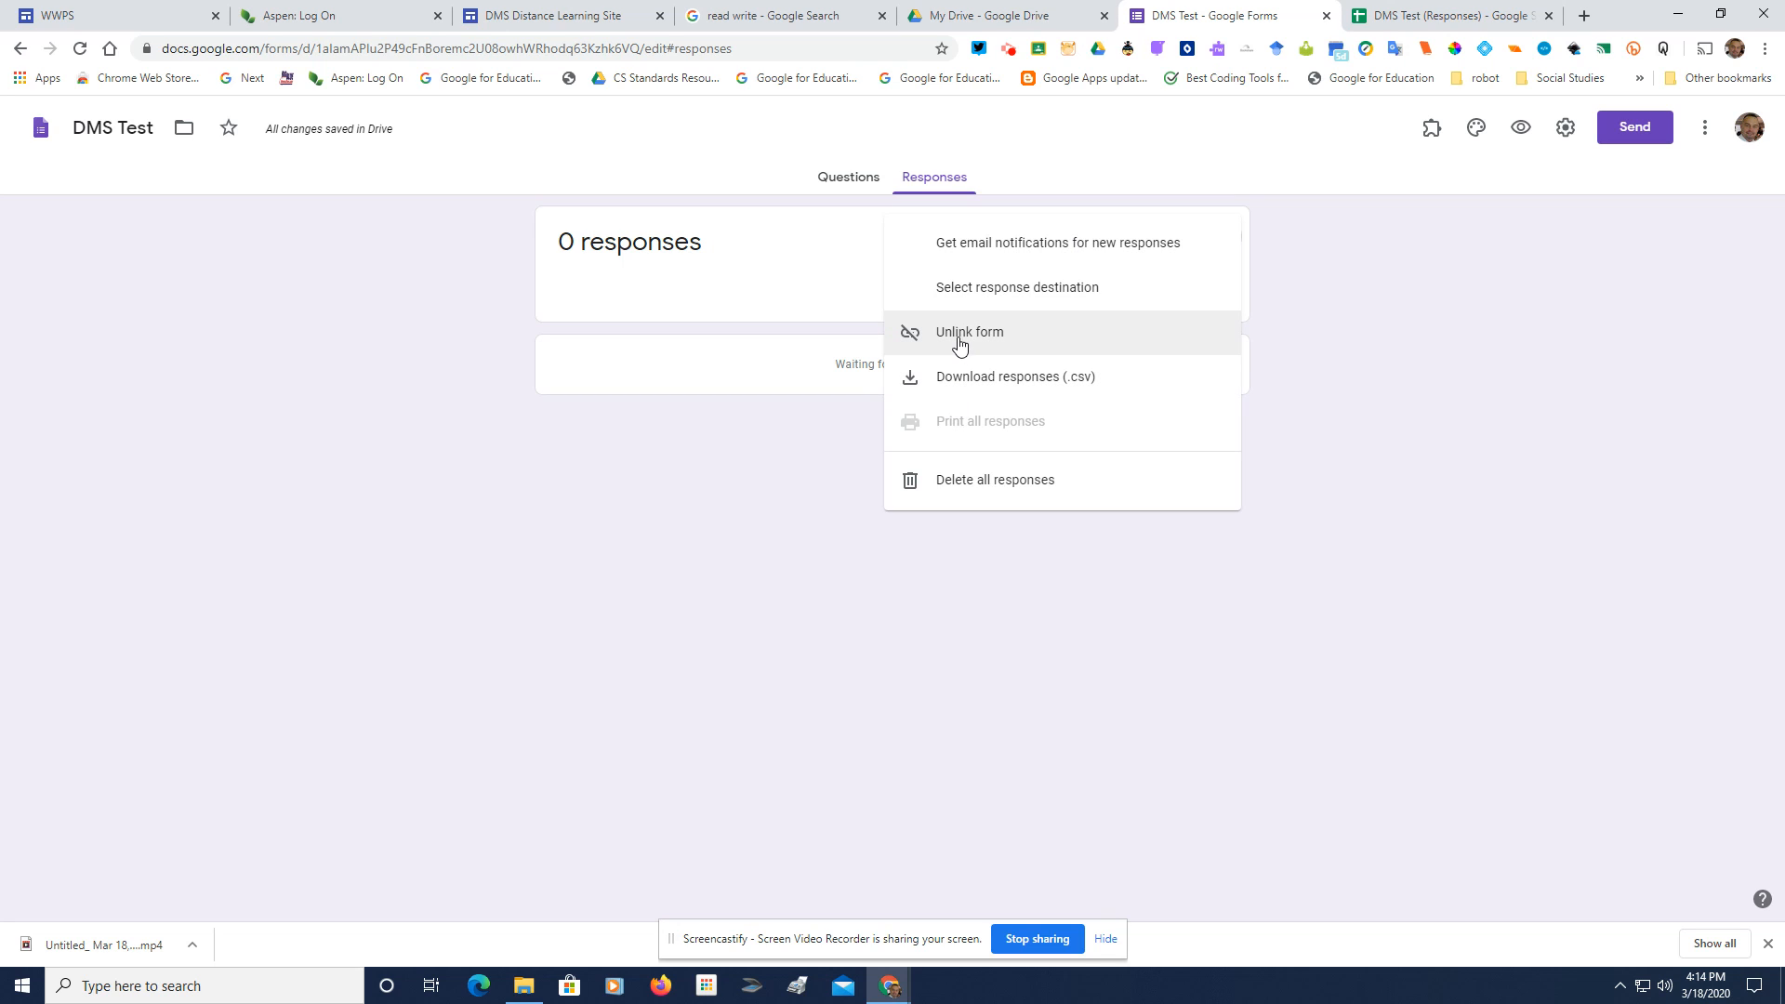
click(981, 243)
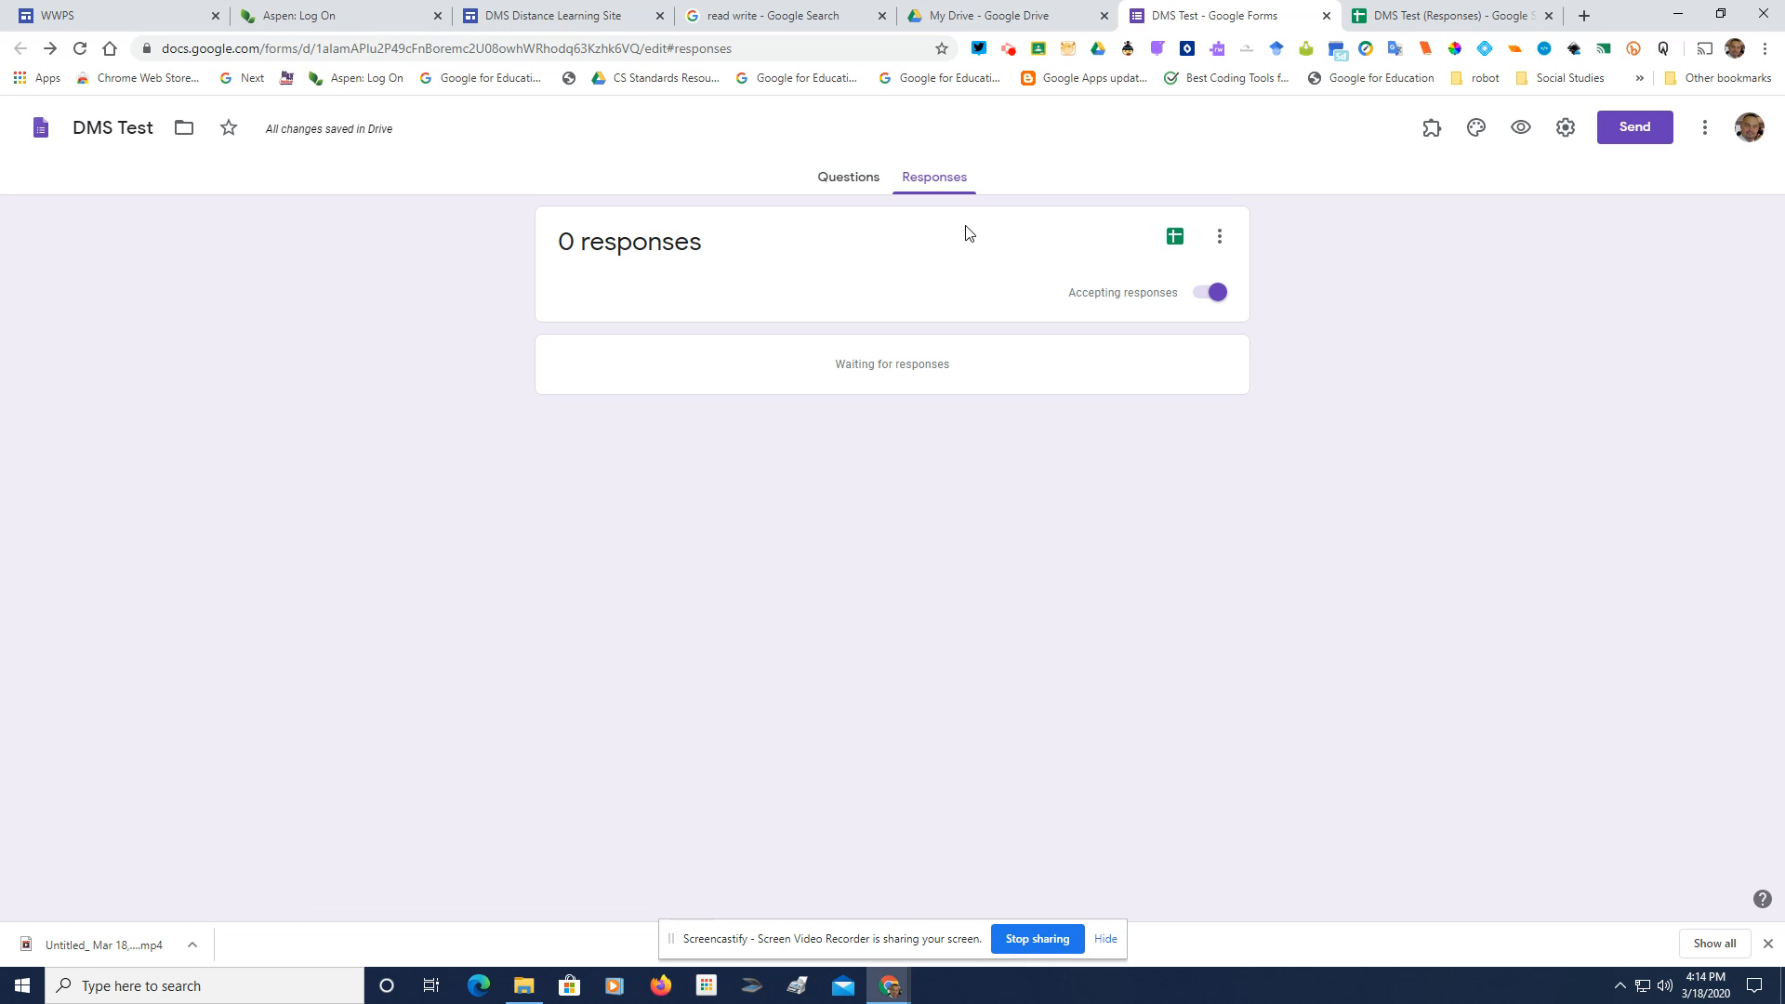
click(853, 185)
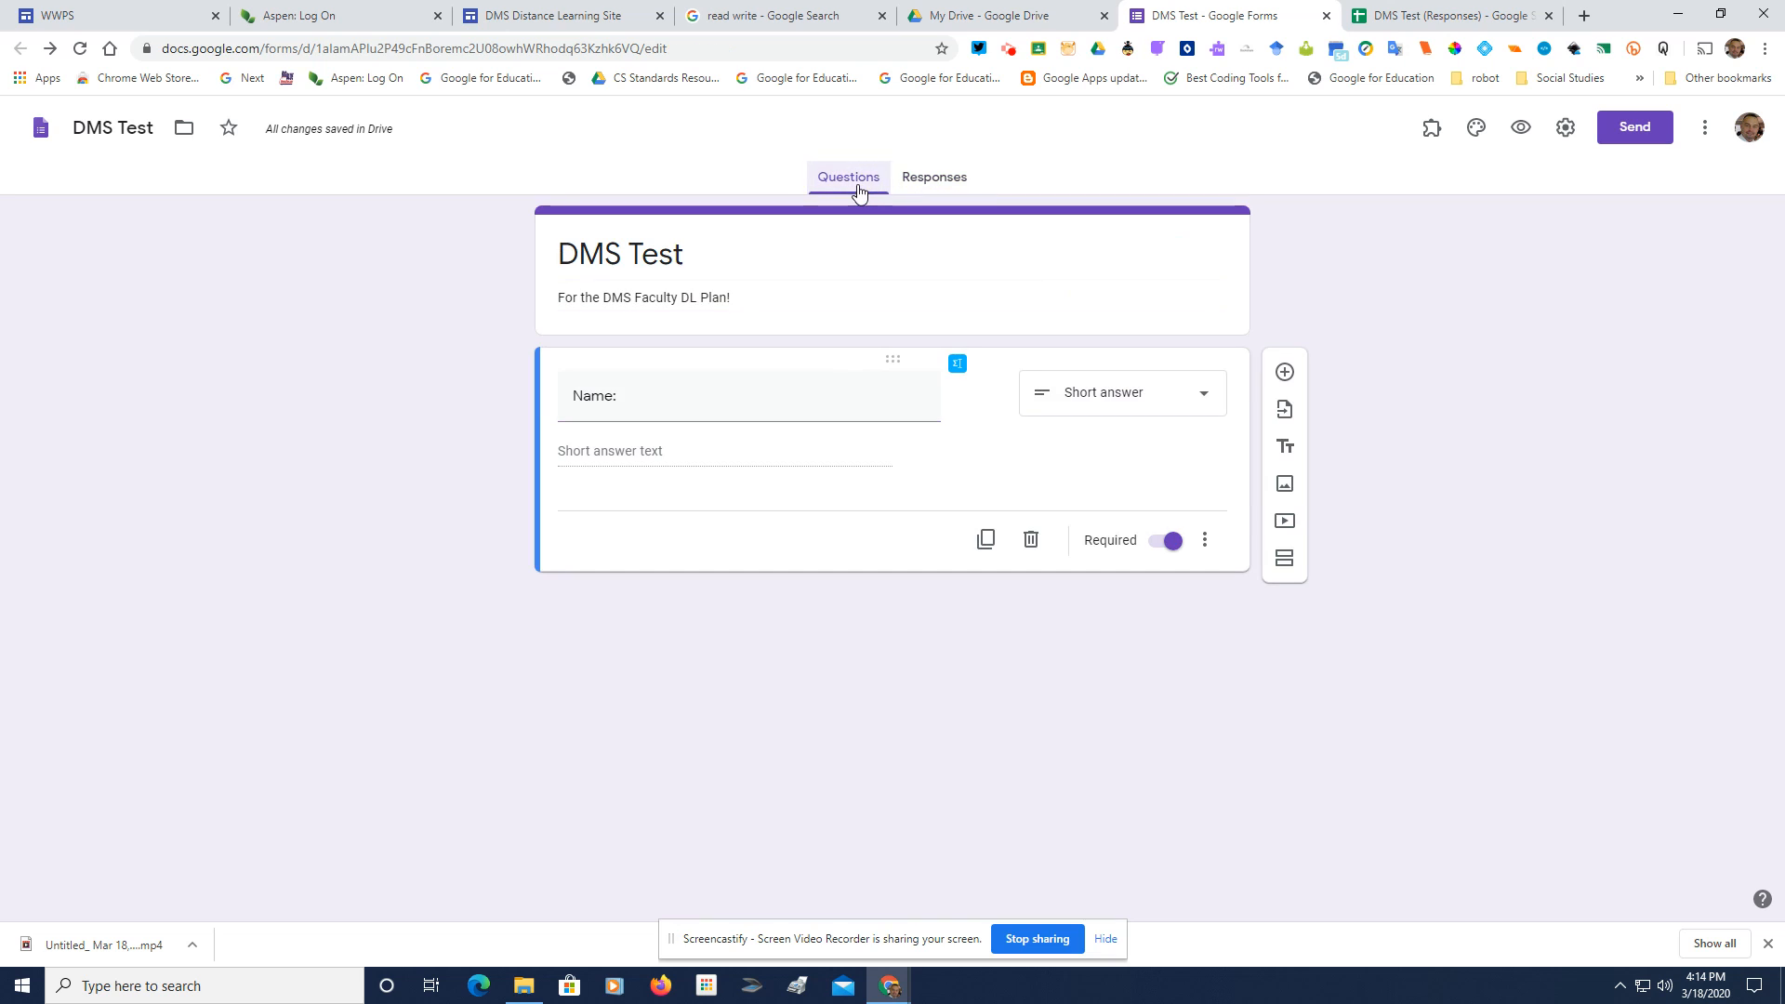
click(1433, 135)
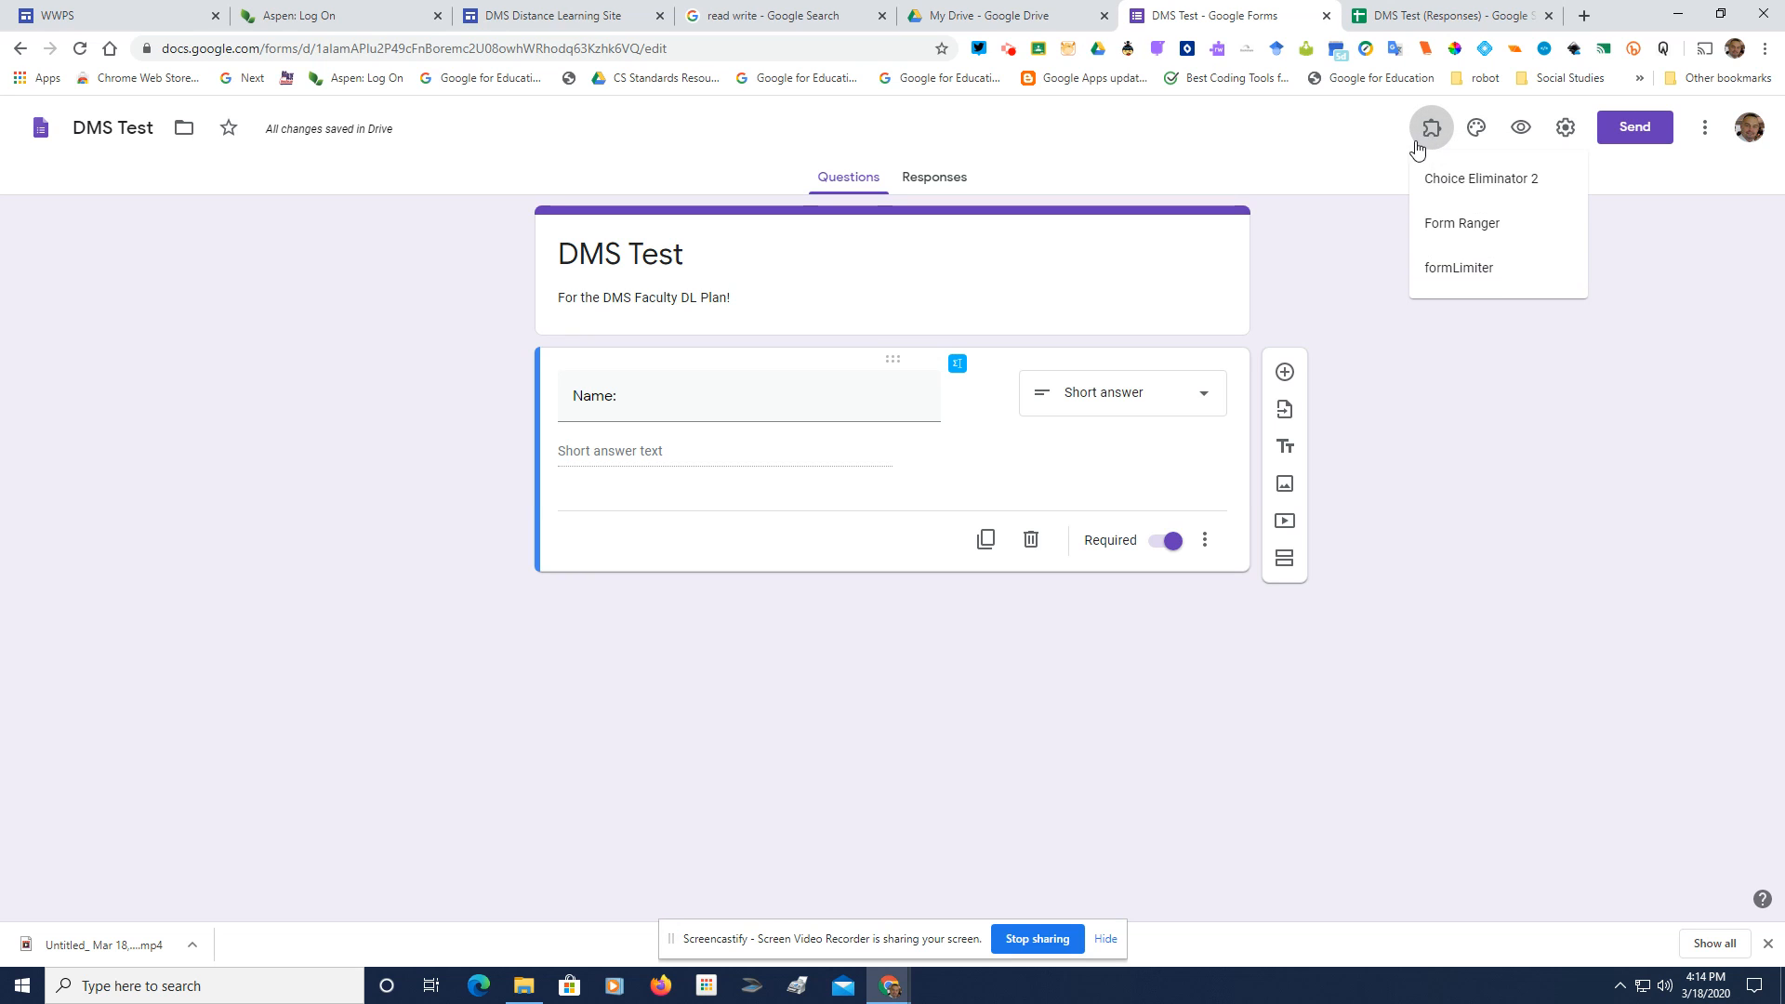
click(1363, 163)
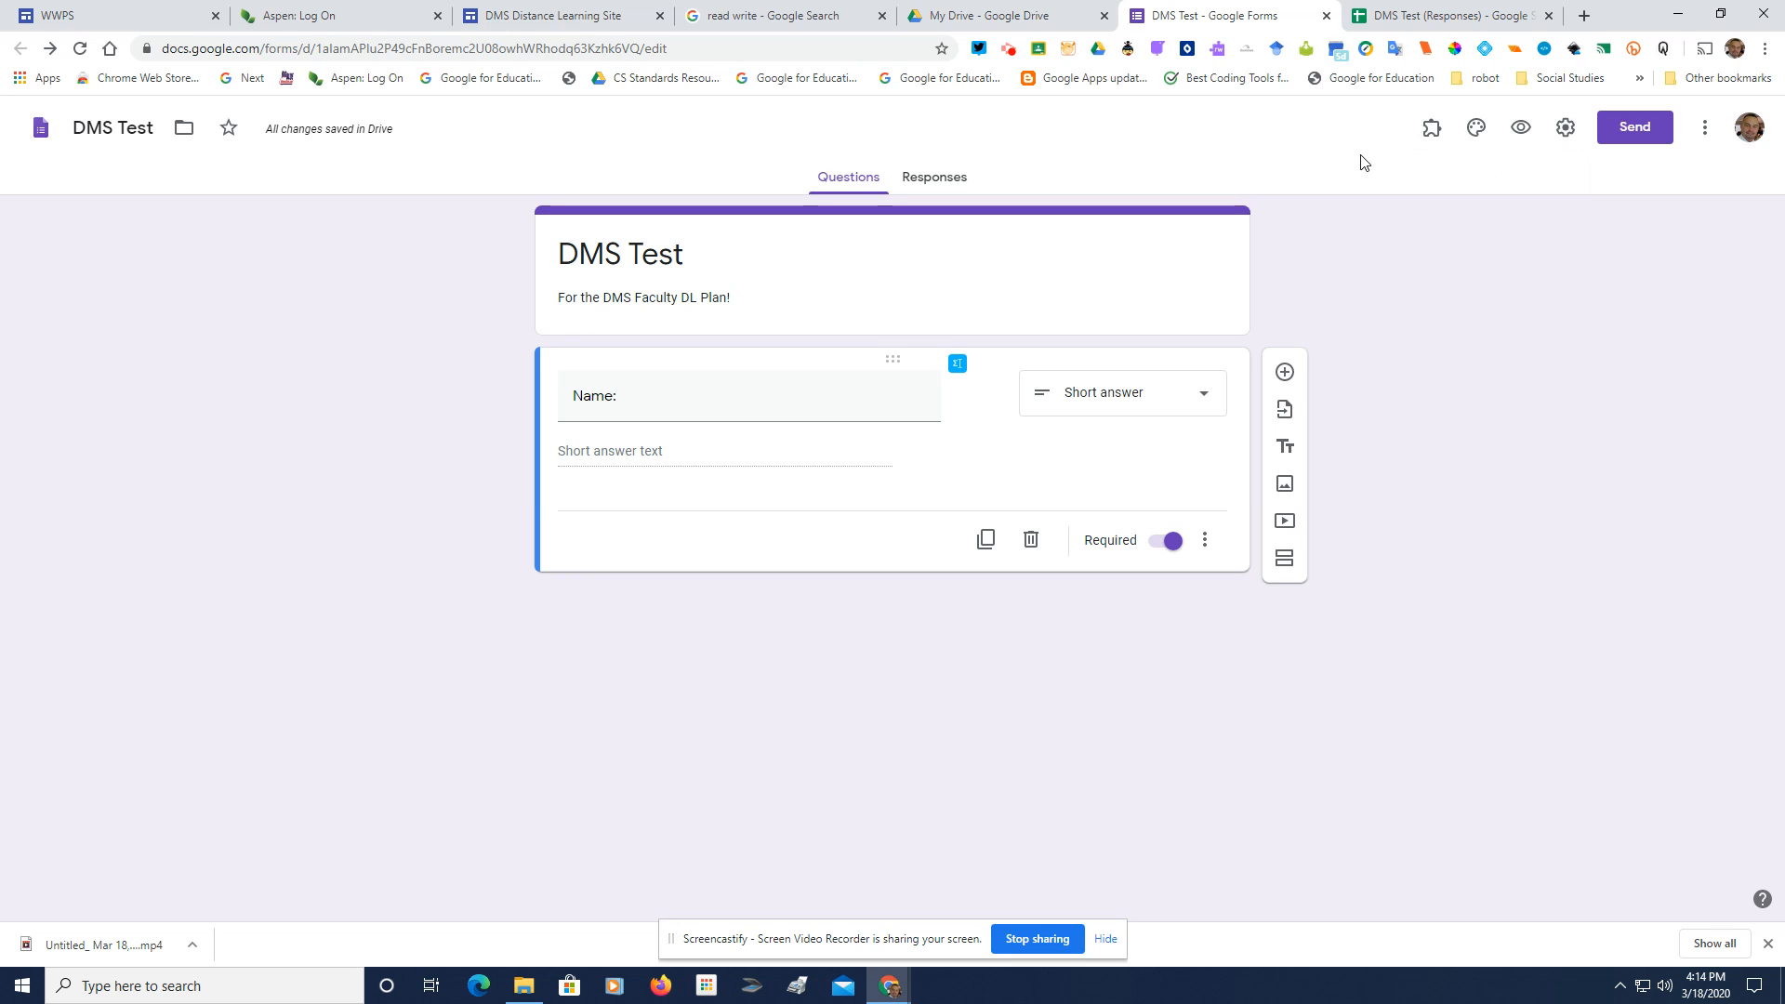
Change the form's theme color to light orange and check the available font styles, keeping Basic
click(1472, 133)
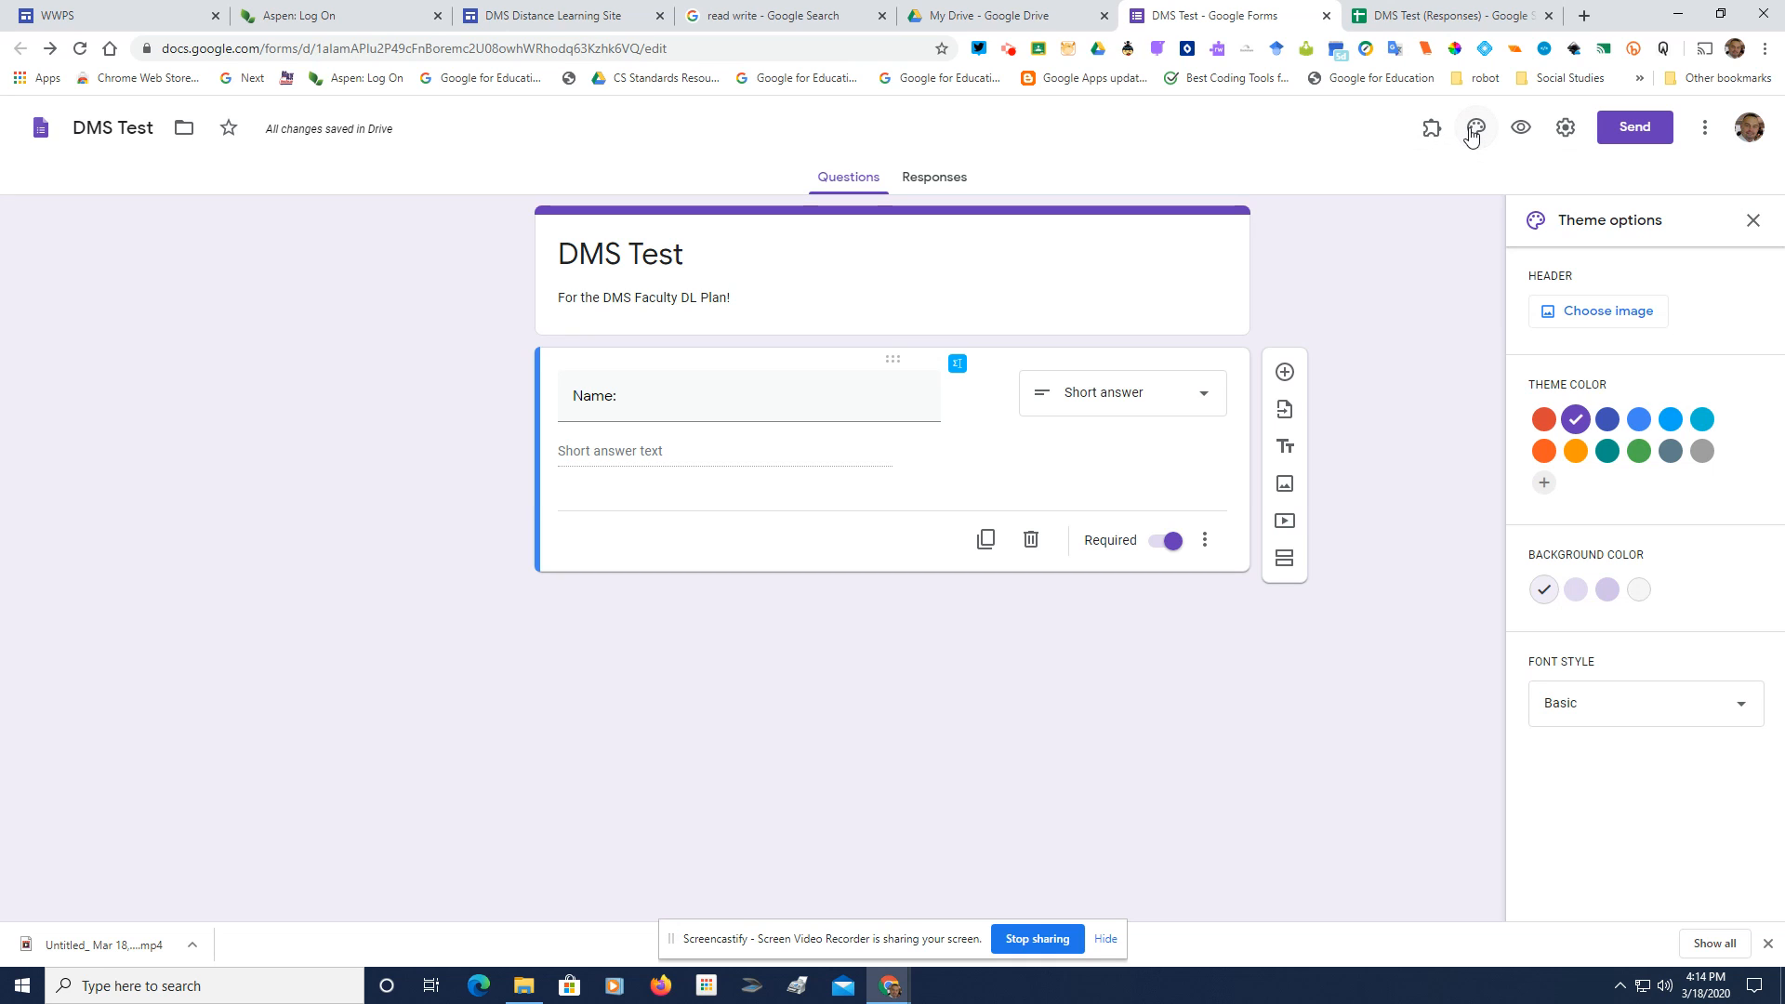
click(1575, 461)
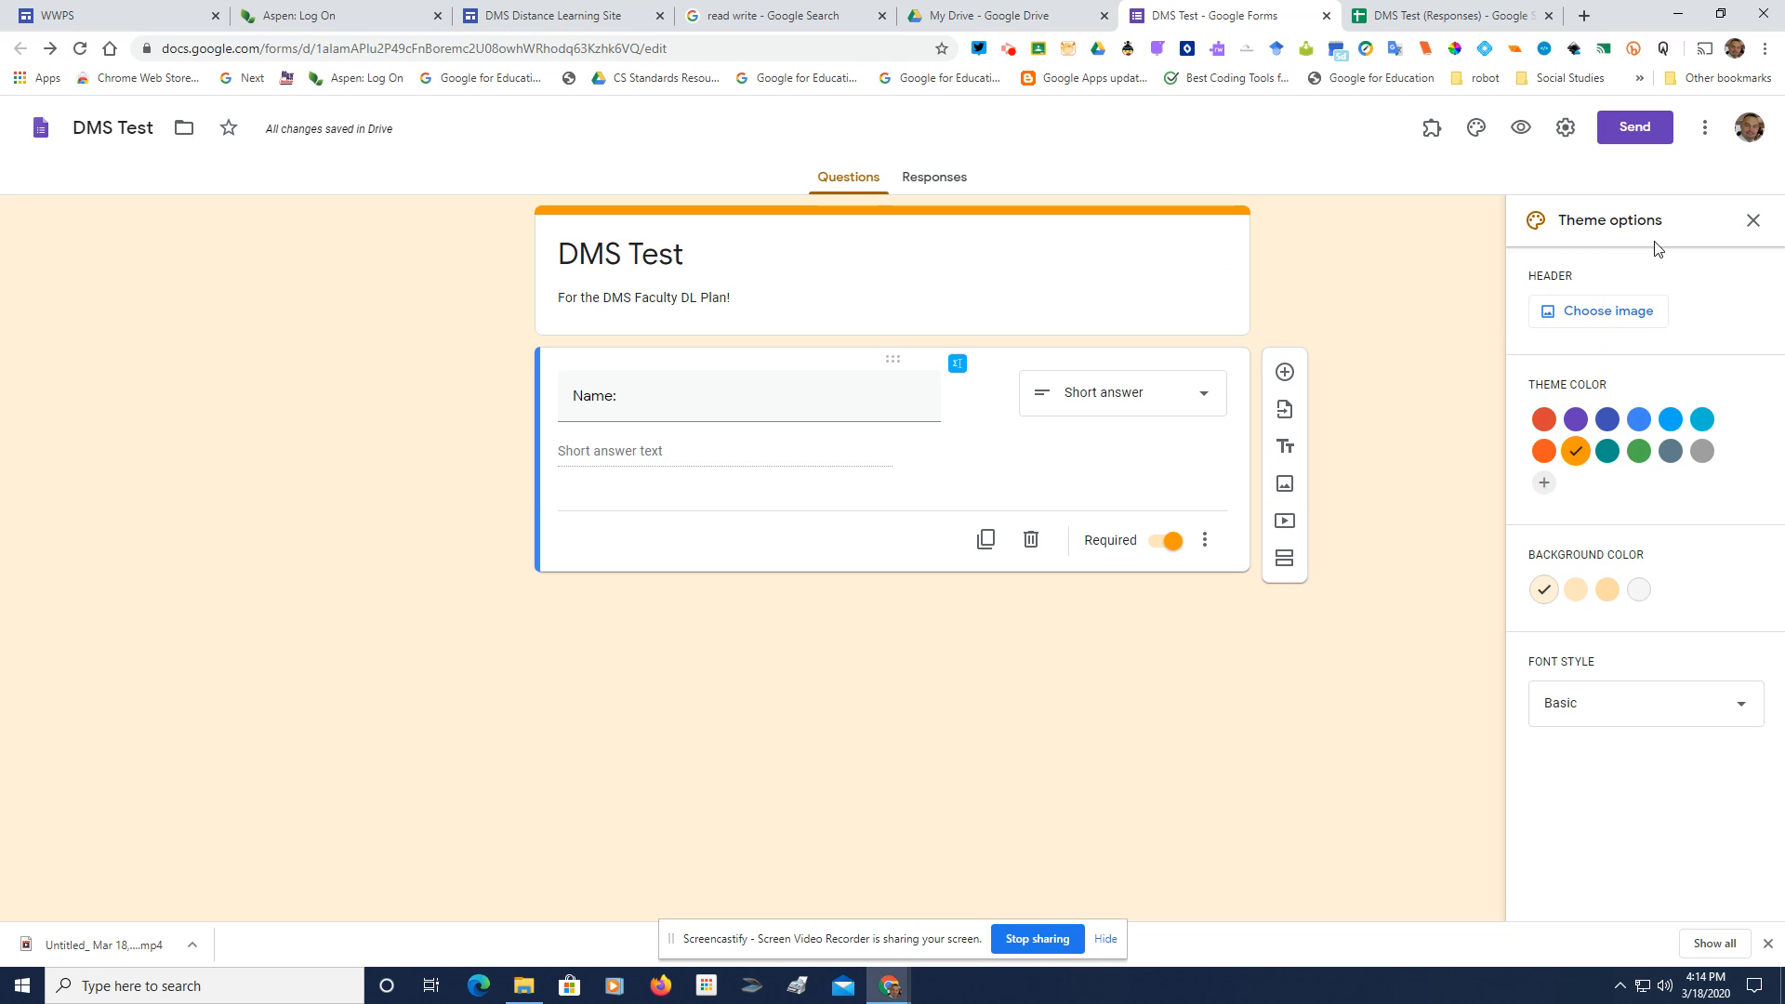
click(1672, 723)
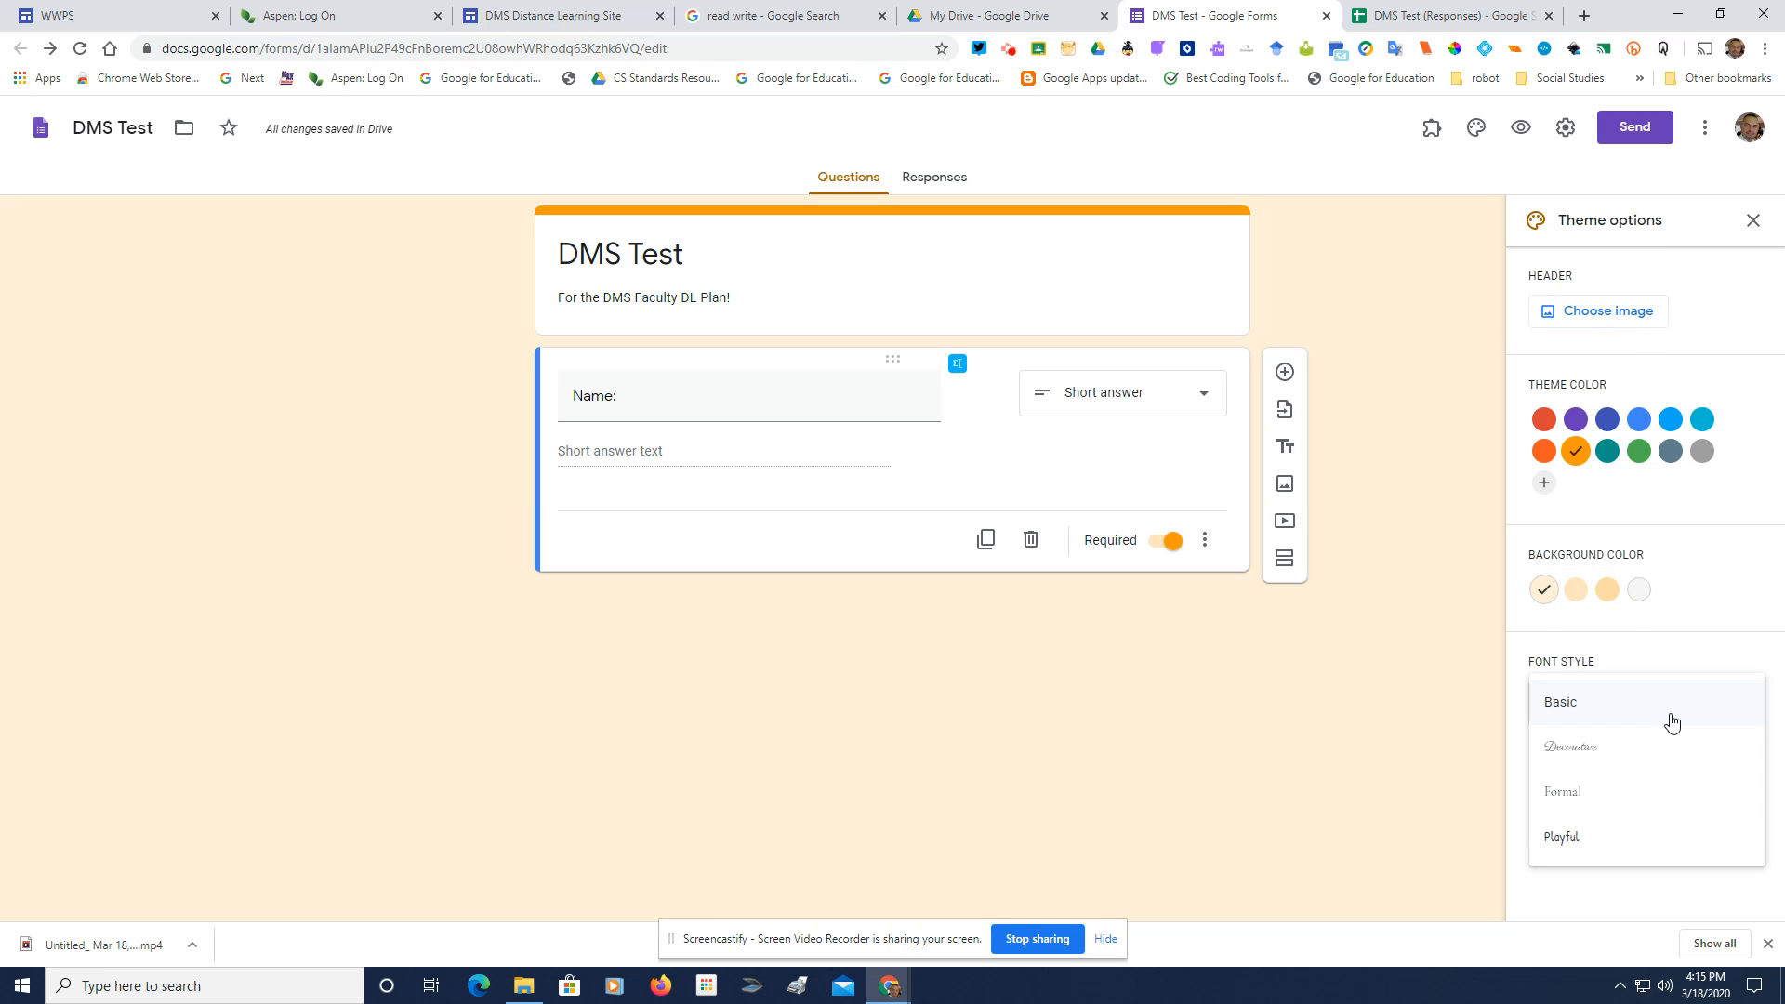
click(1683, 621)
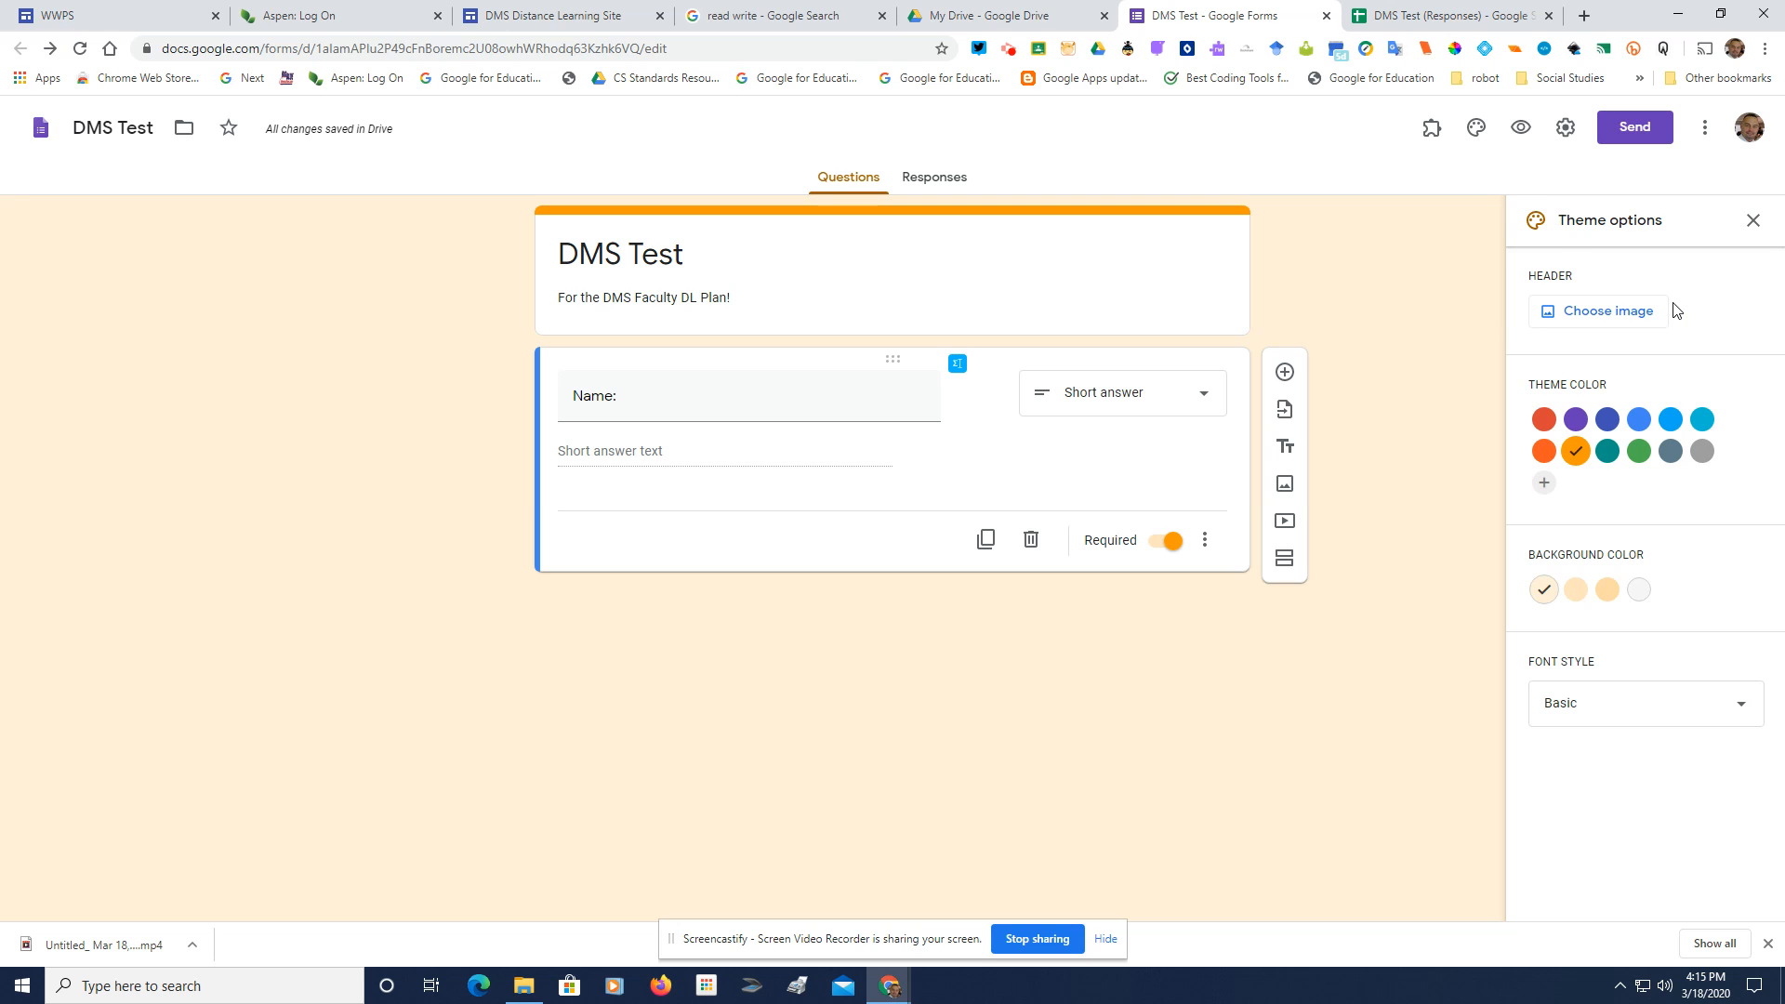
Preview the form as respondents see it and return to the form editor
click(1521, 130)
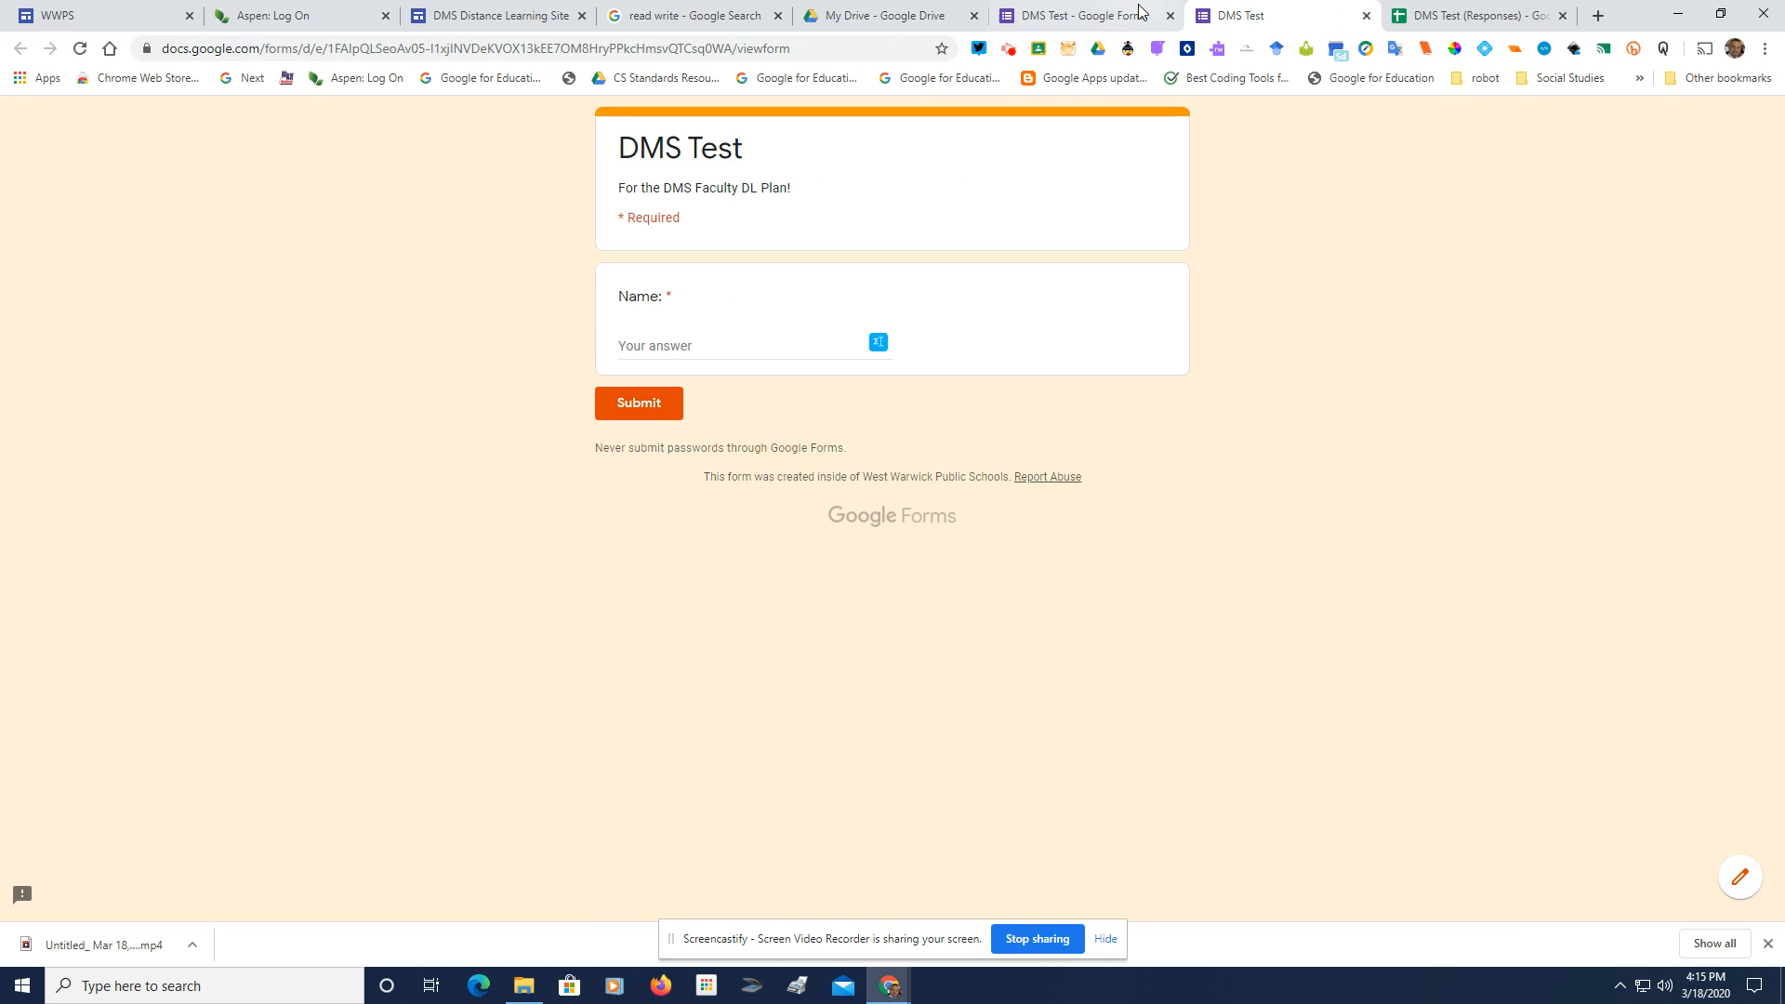
click(1109, 18)
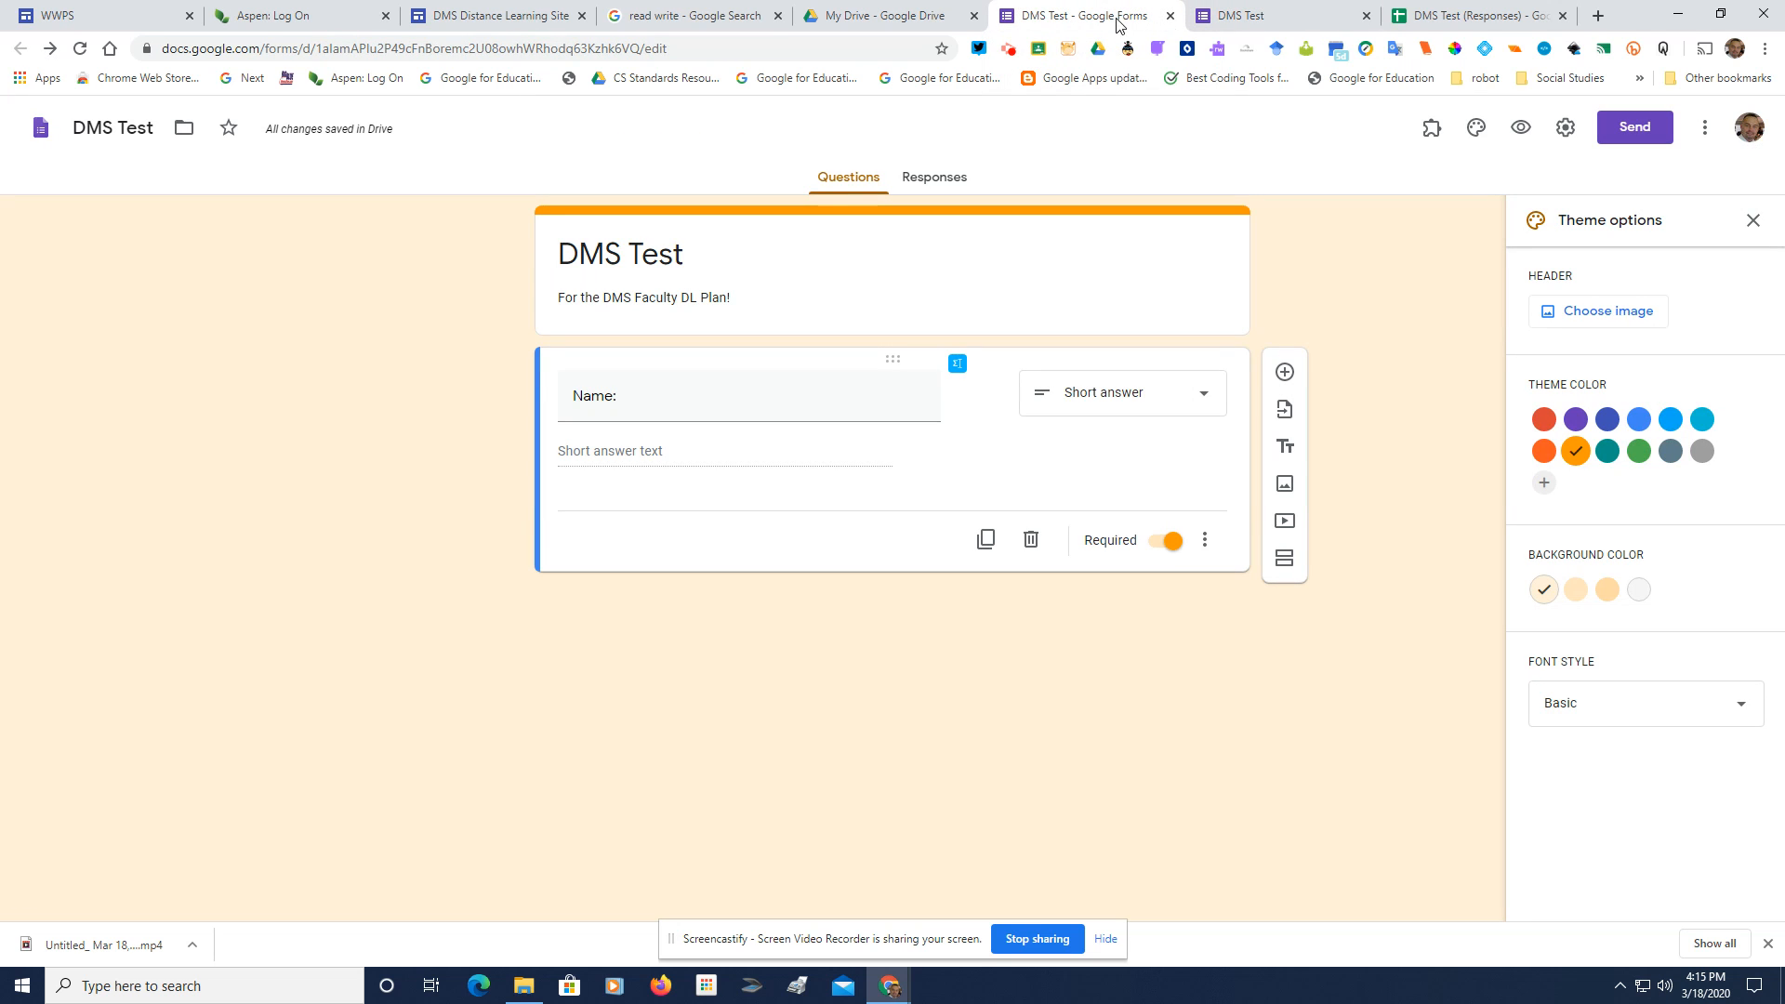
Try collecting email addresses and limiting to 1 response in the form settings, look through the presentation and quiz options, and discard the changes
click(1565, 134)
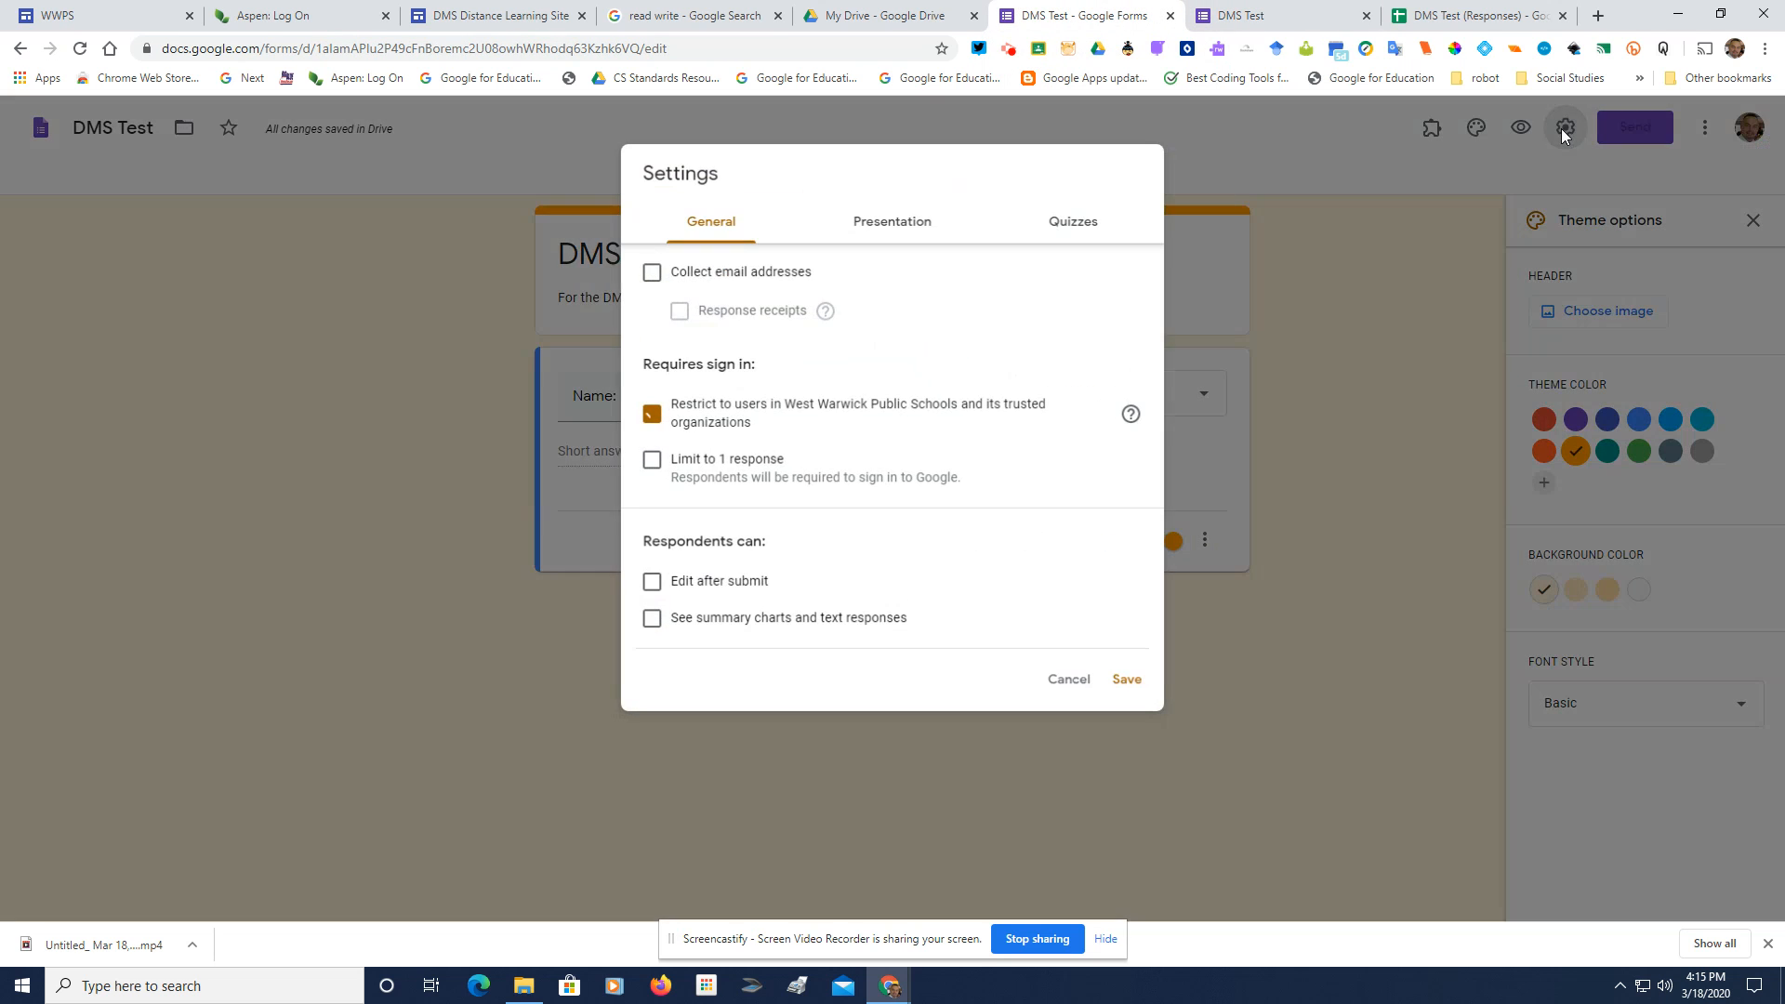
click(655, 272)
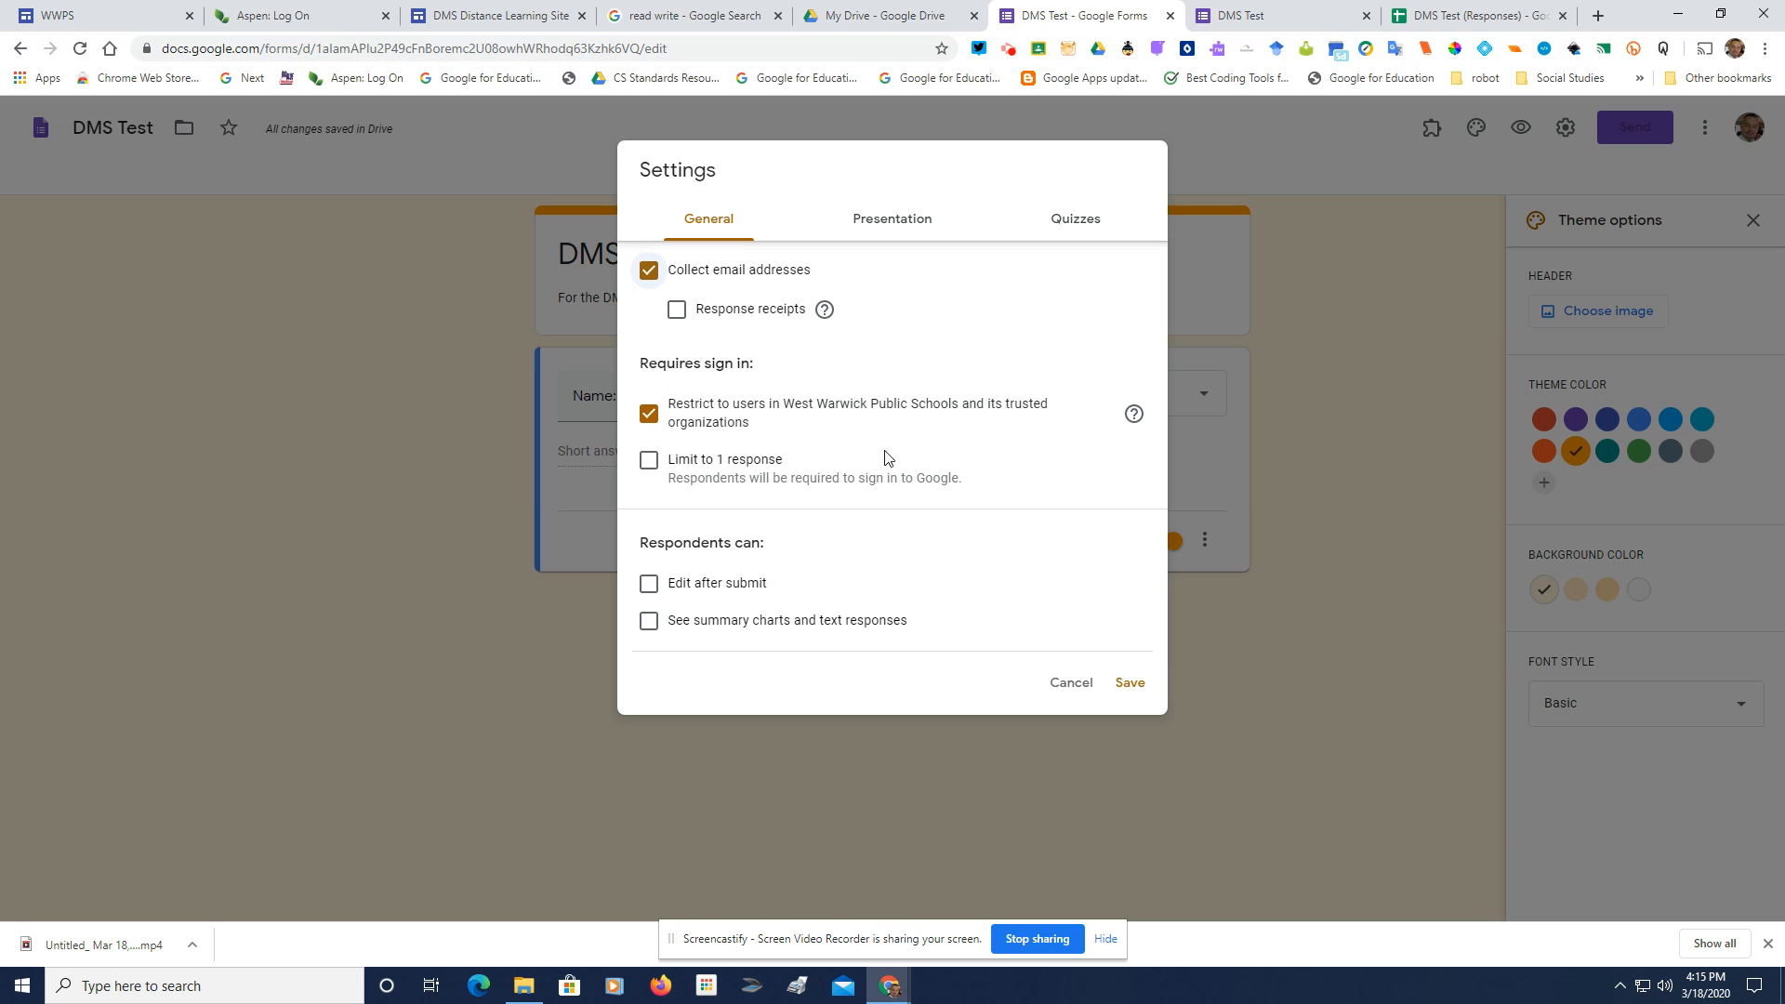
click(641, 473)
click(921, 218)
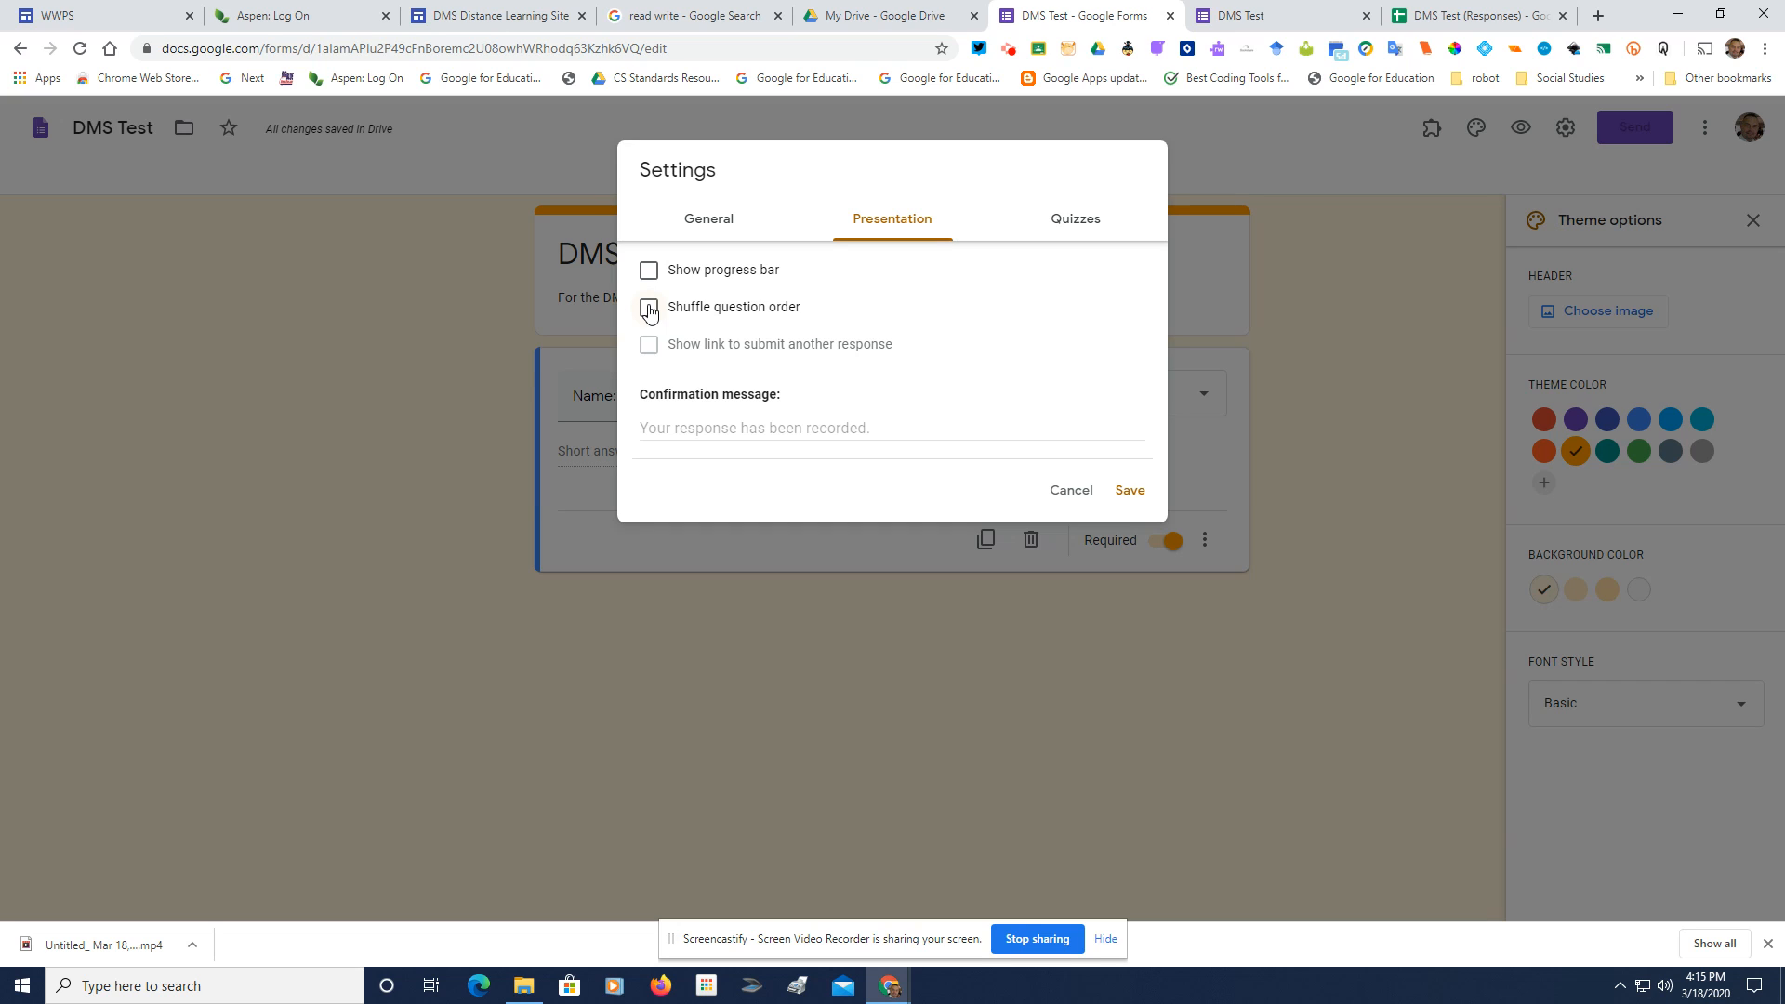
click(1073, 226)
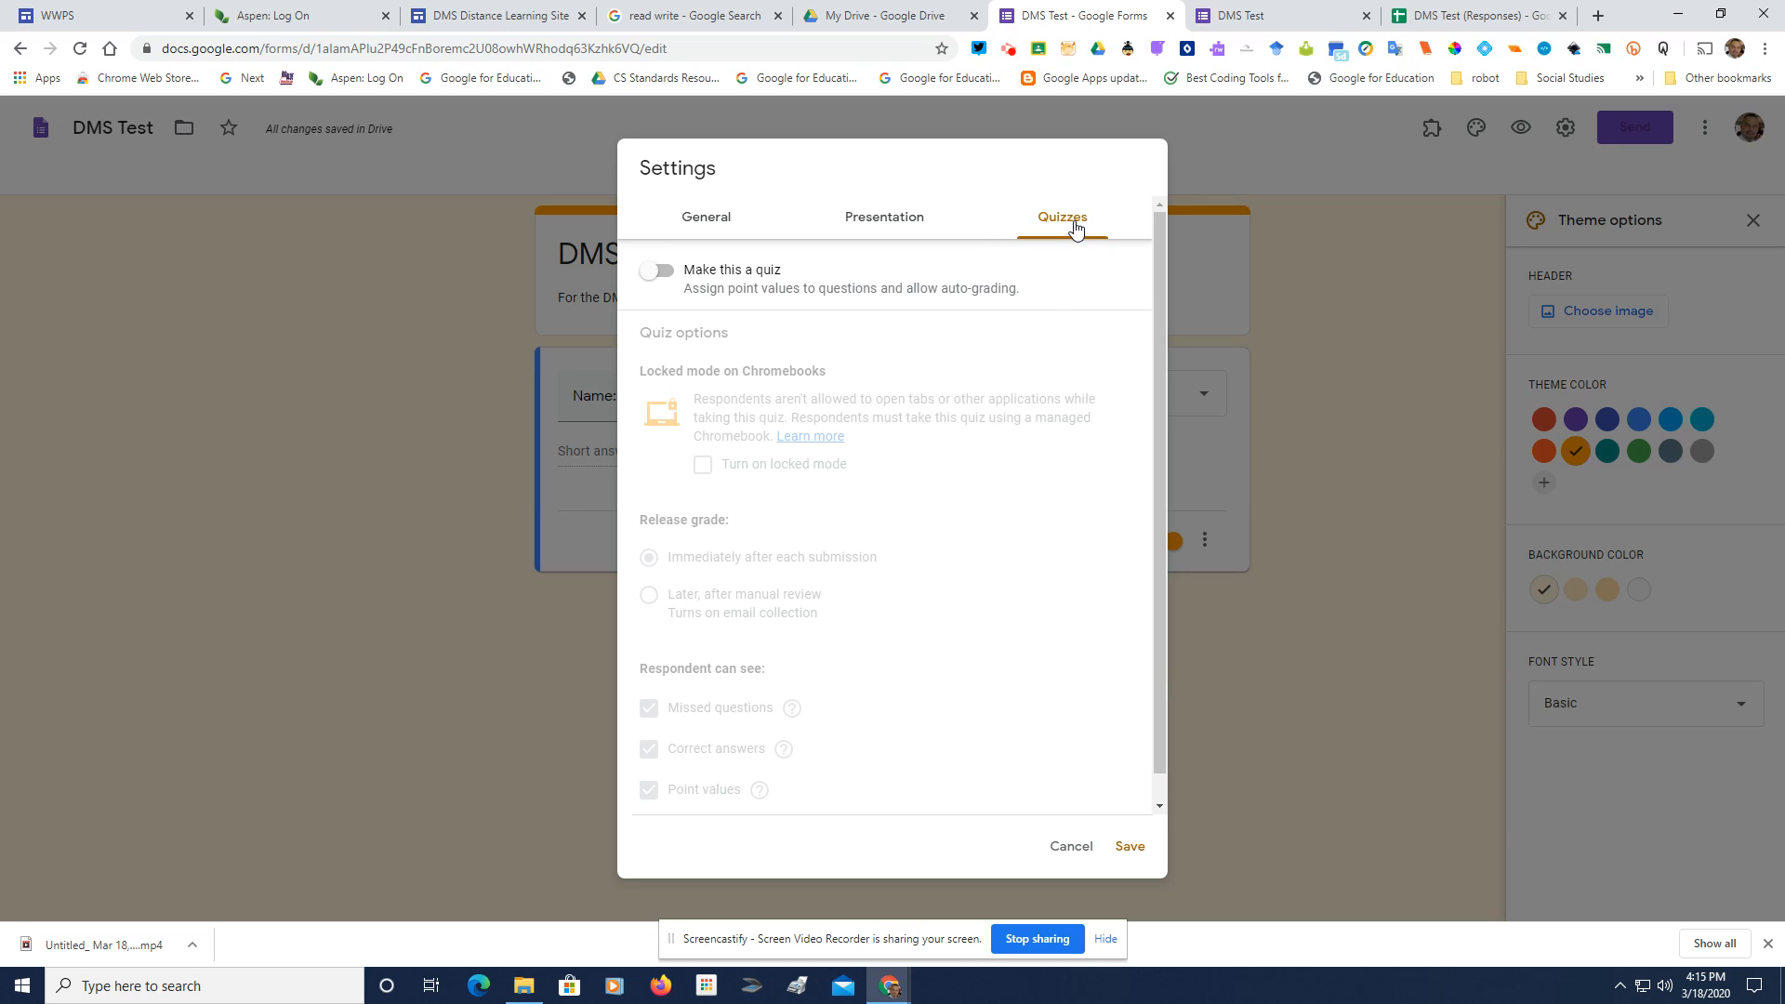
click(1085, 853)
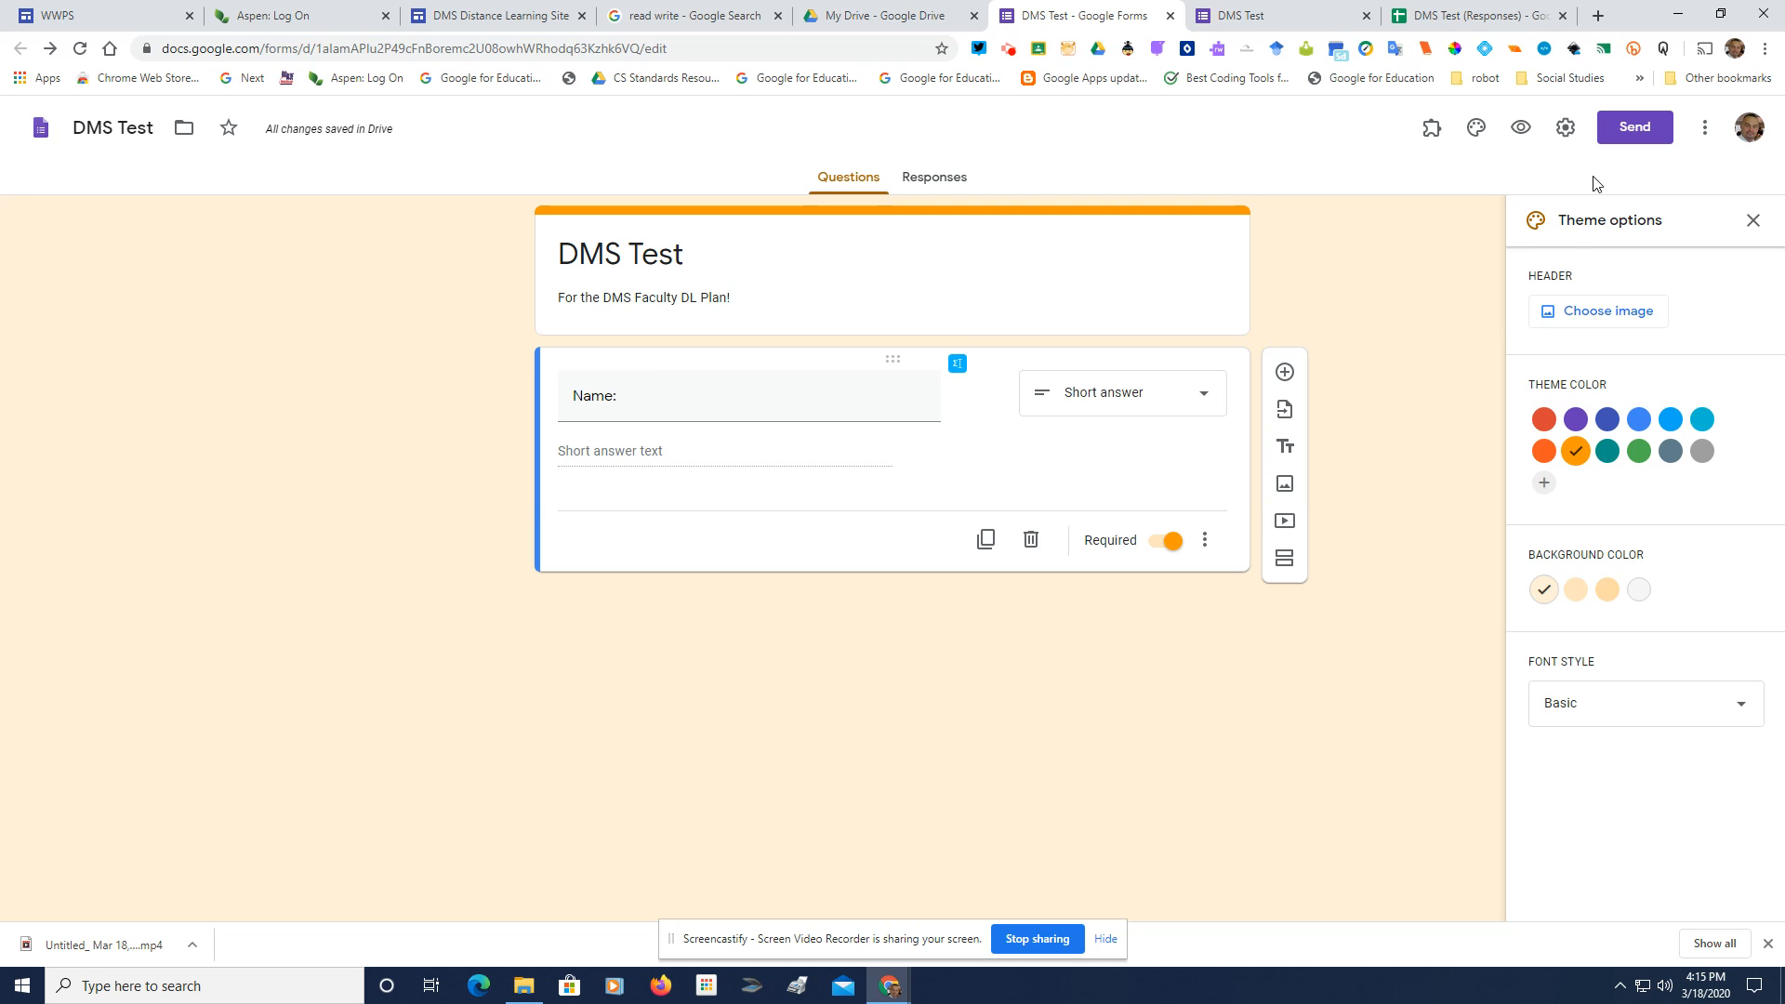
Review the form's sending options by email, shortened link and embedded HTML, and close them without sending
click(1655, 143)
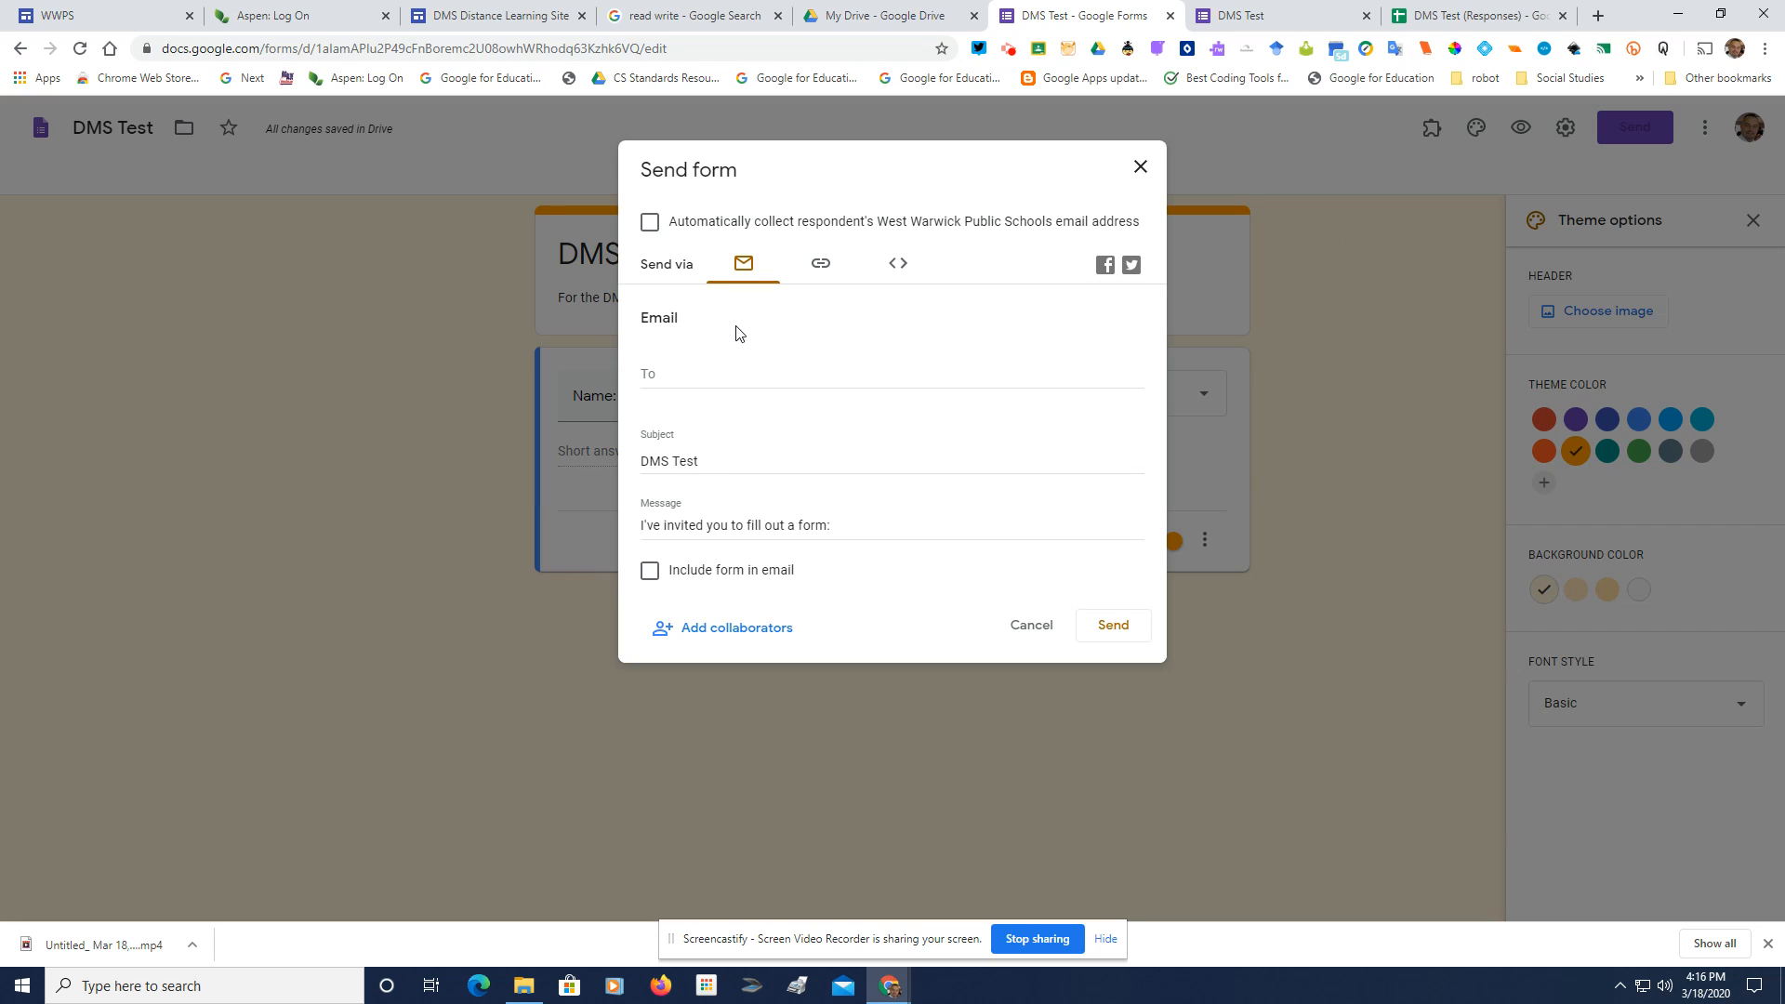
click(671, 375)
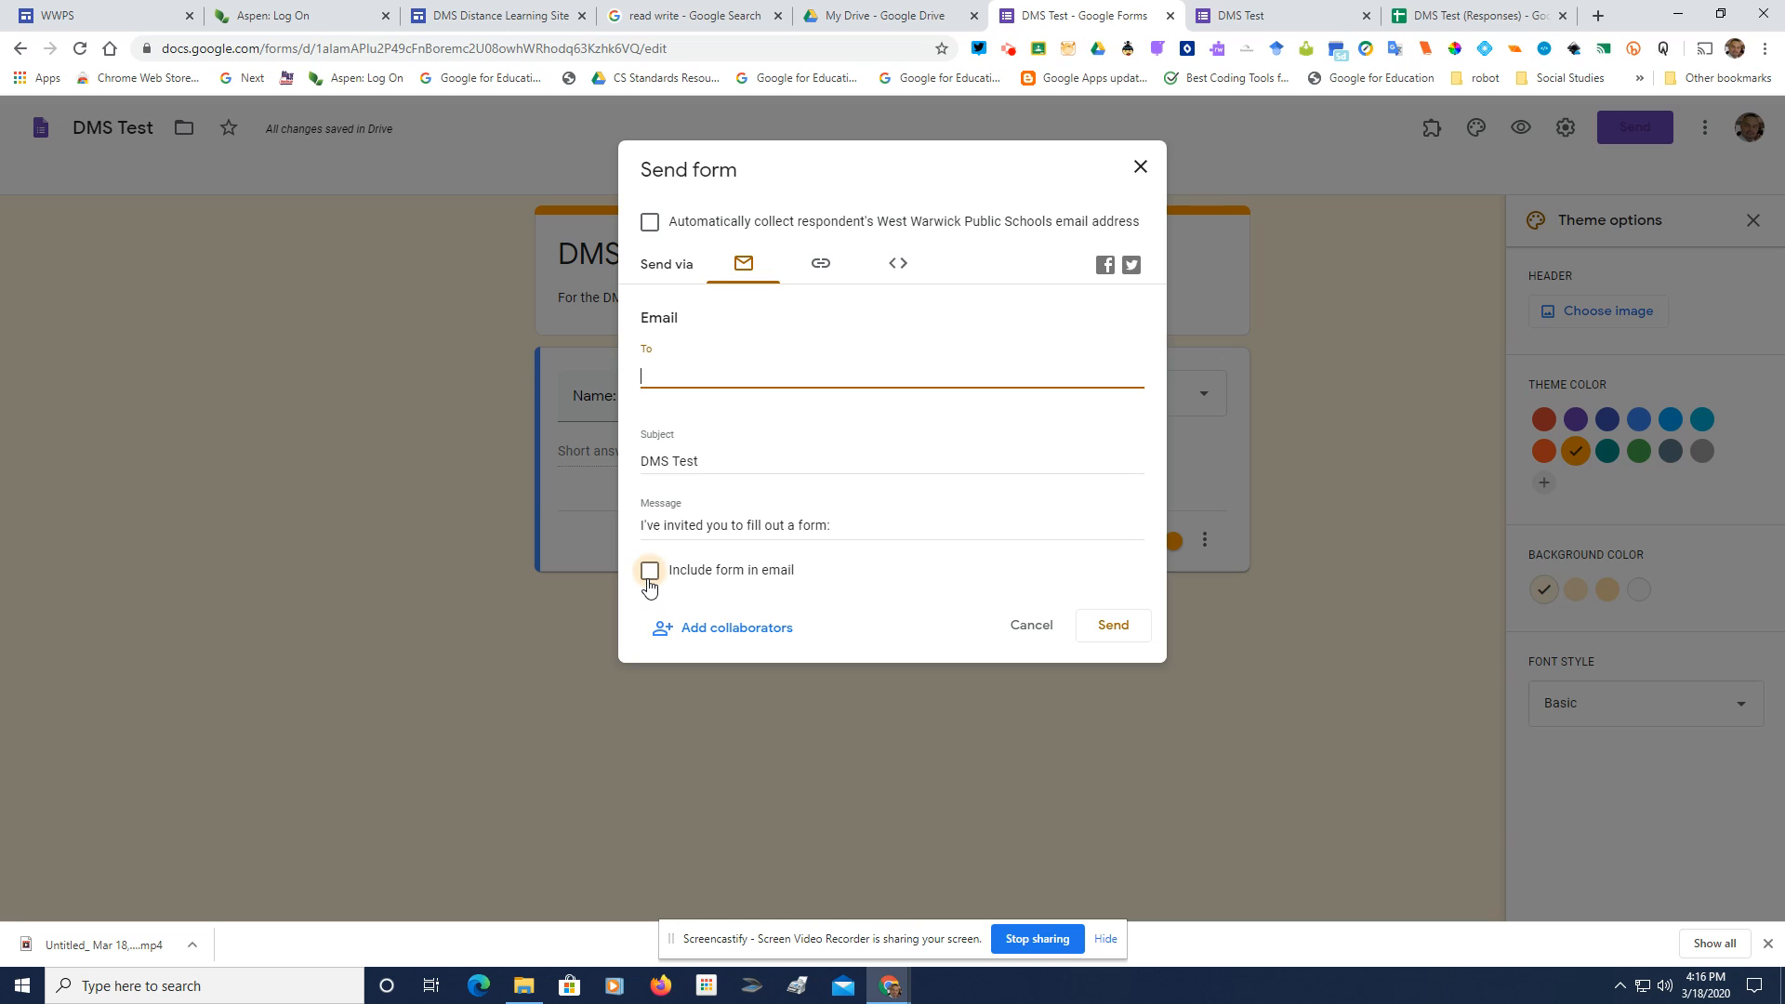
click(818, 268)
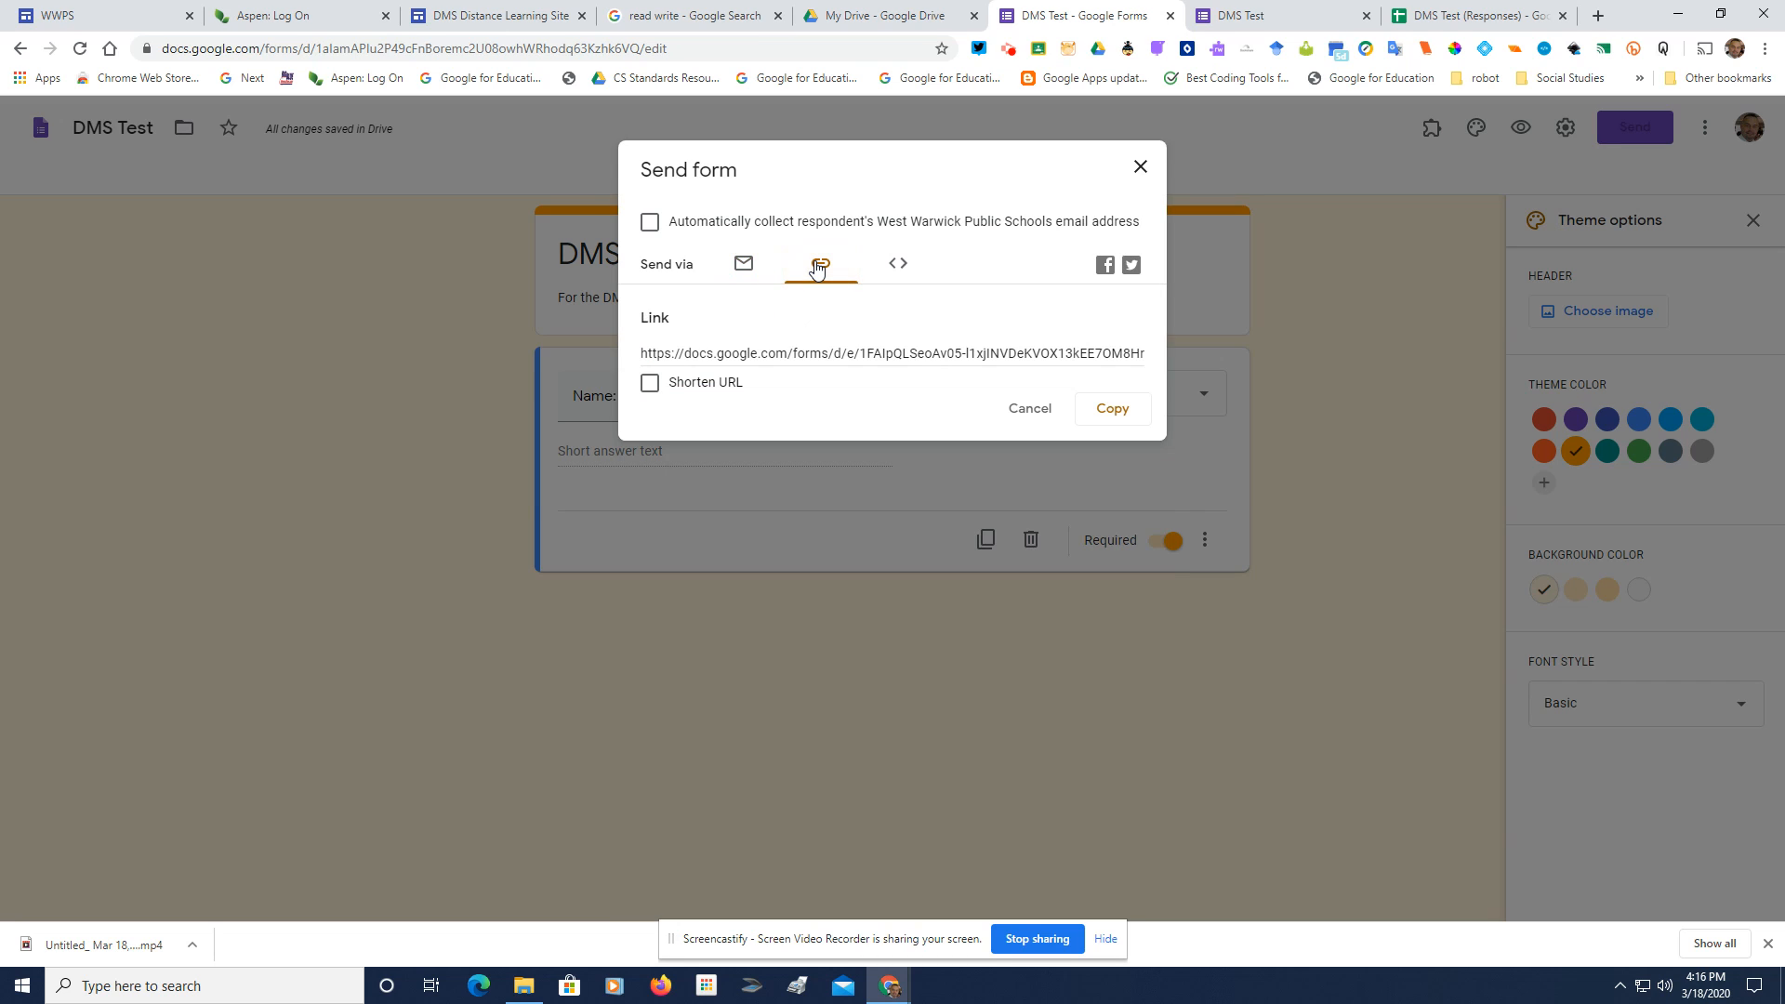
click(652, 391)
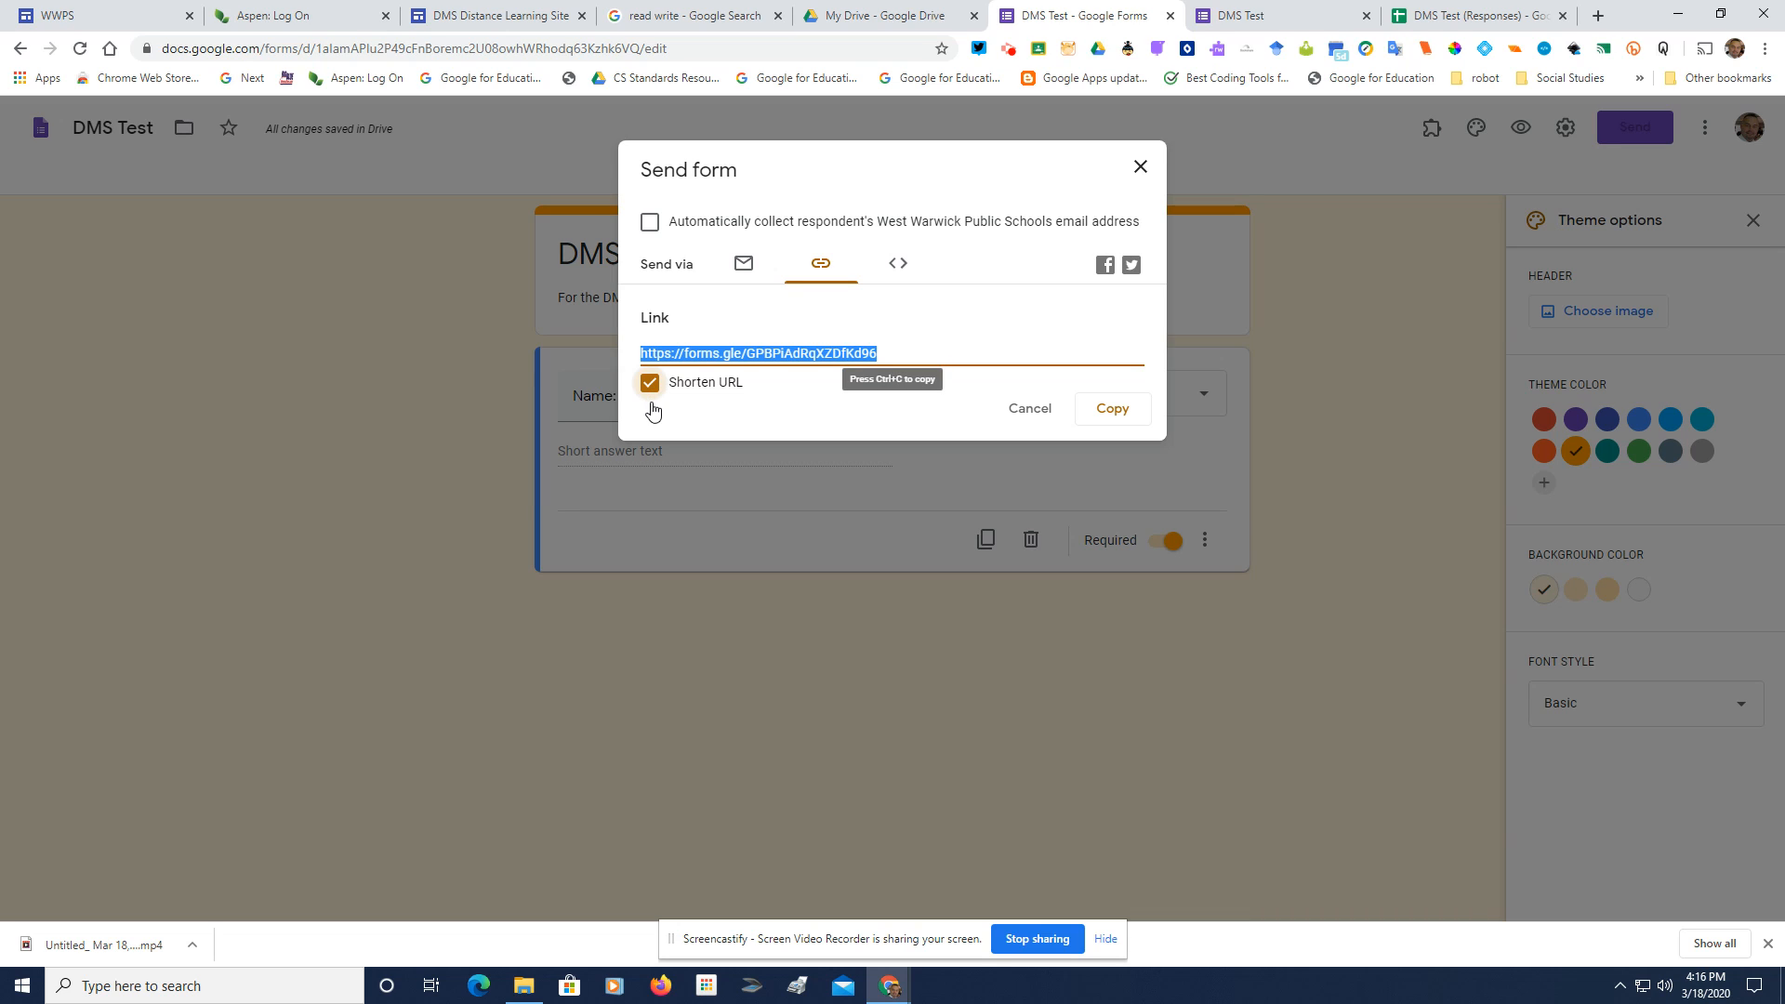
click(898, 266)
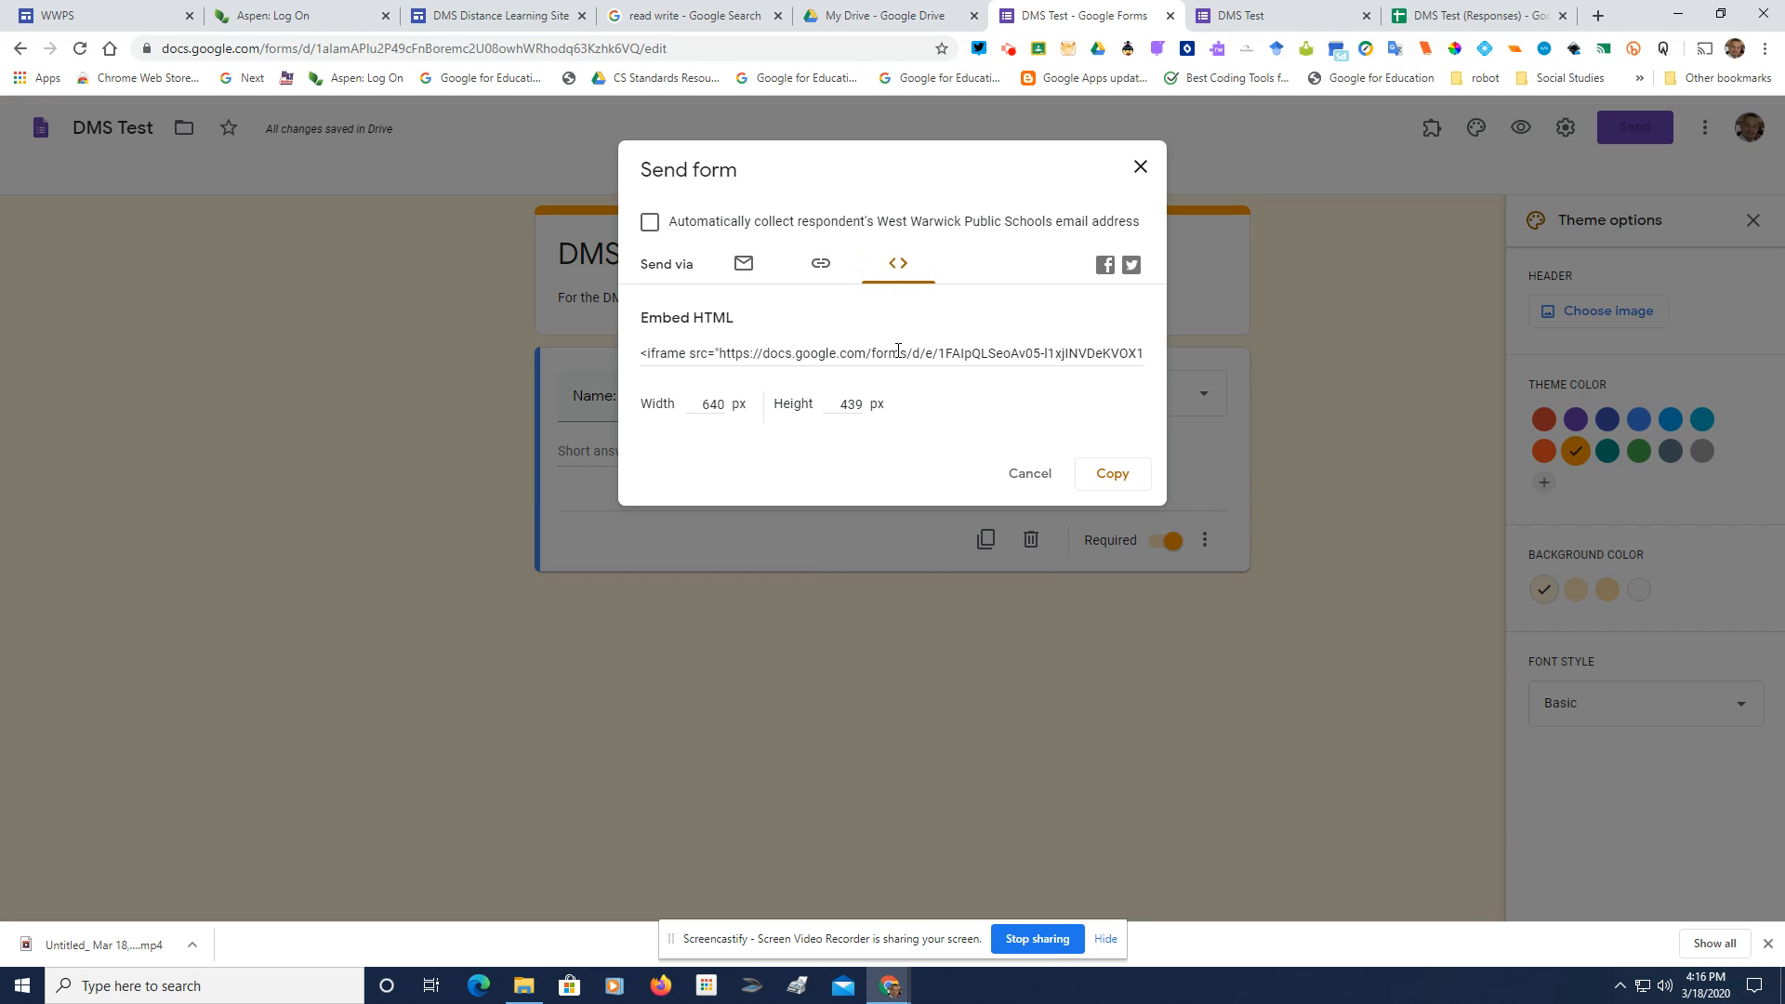
click(1029, 476)
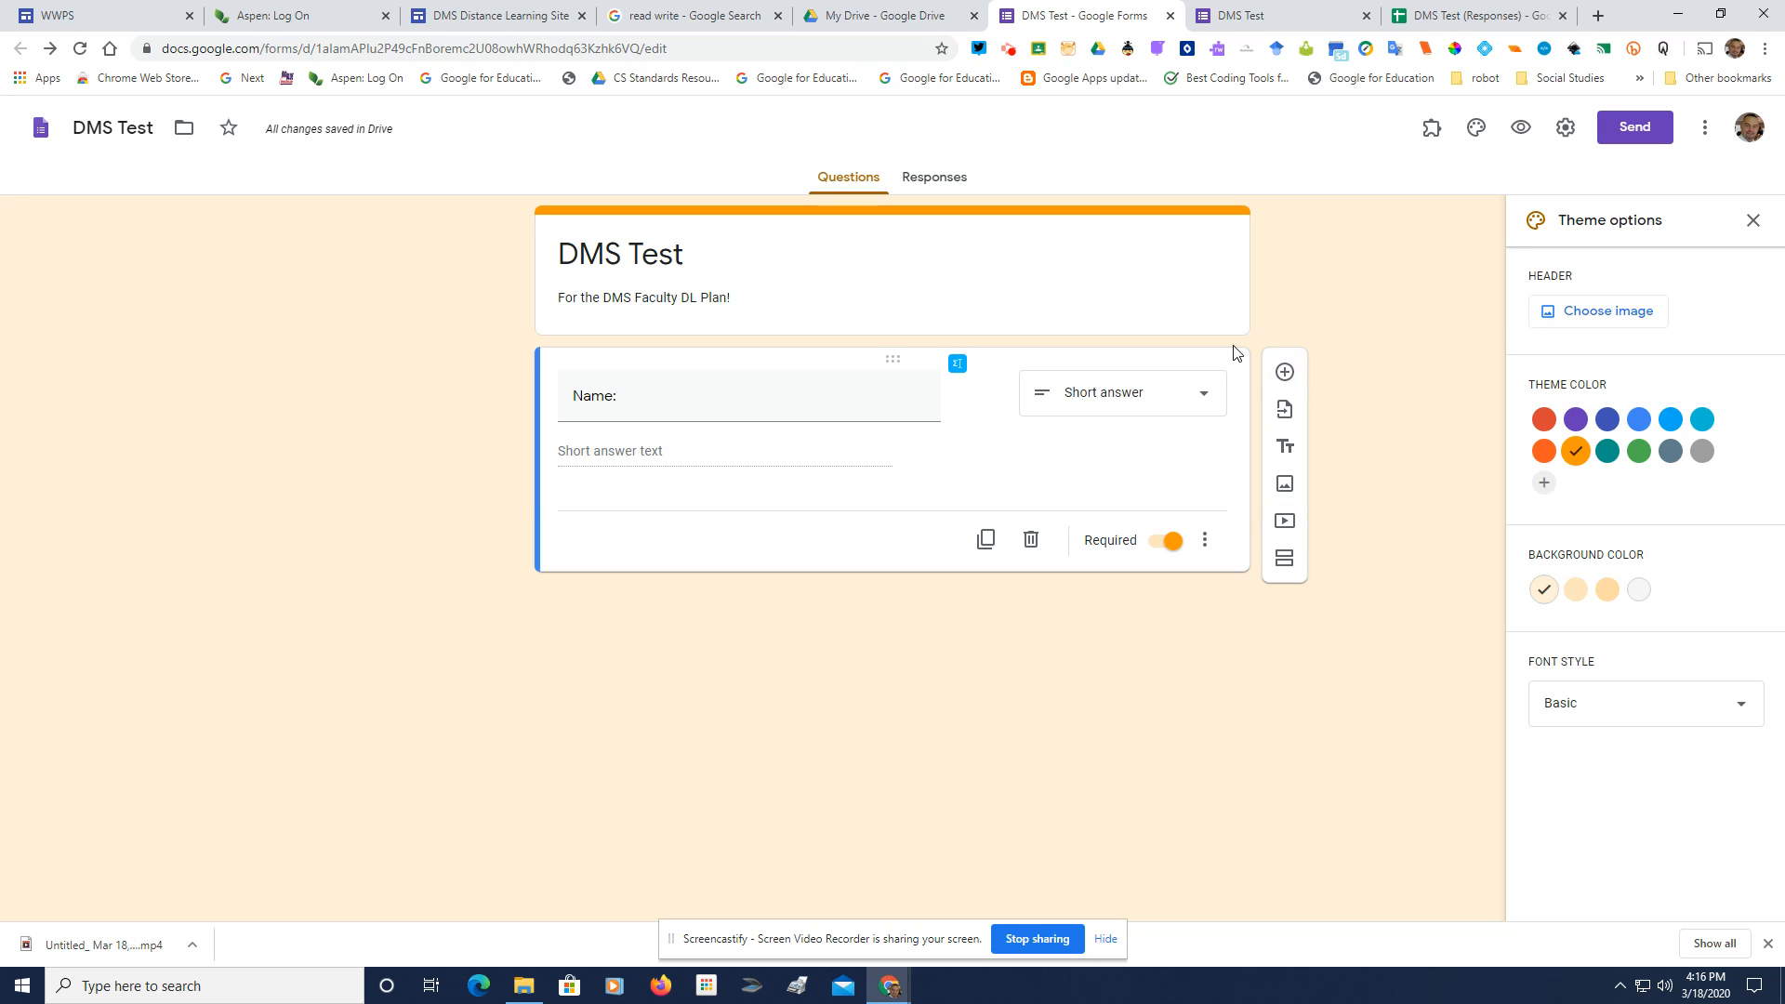
Add a multiple choice question reading "What is your favorite color?" below the Name question
click(1285, 372)
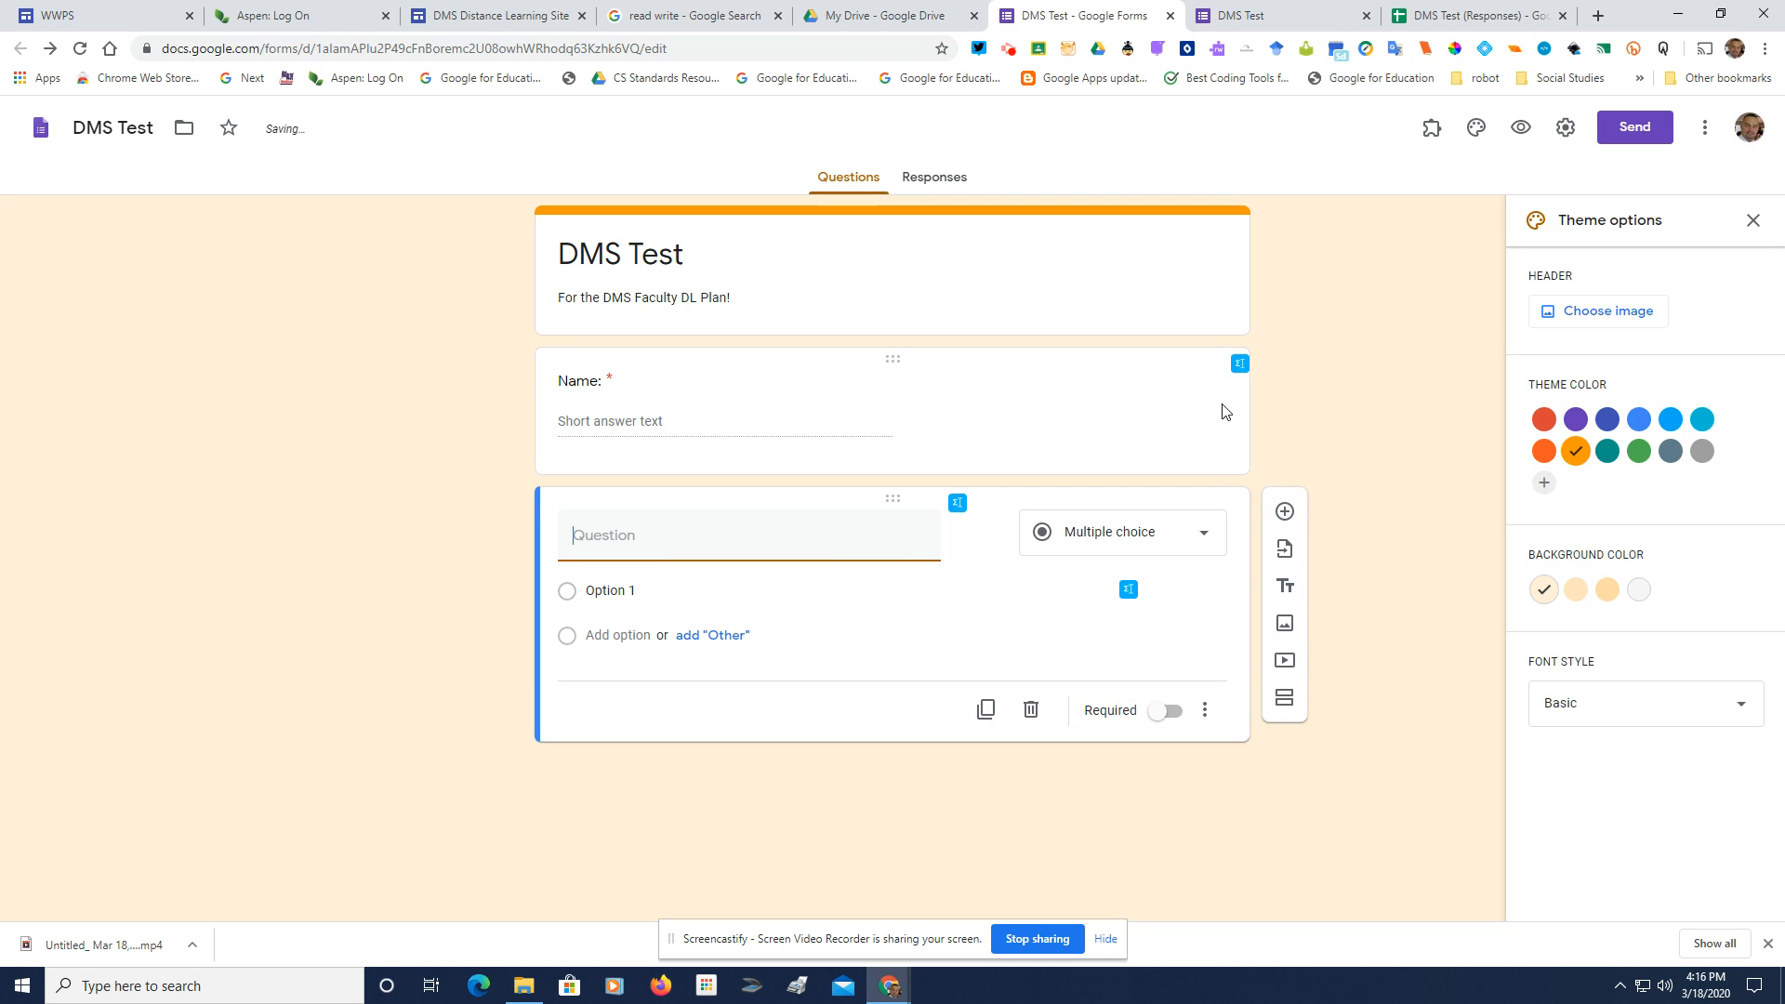
click(1200, 545)
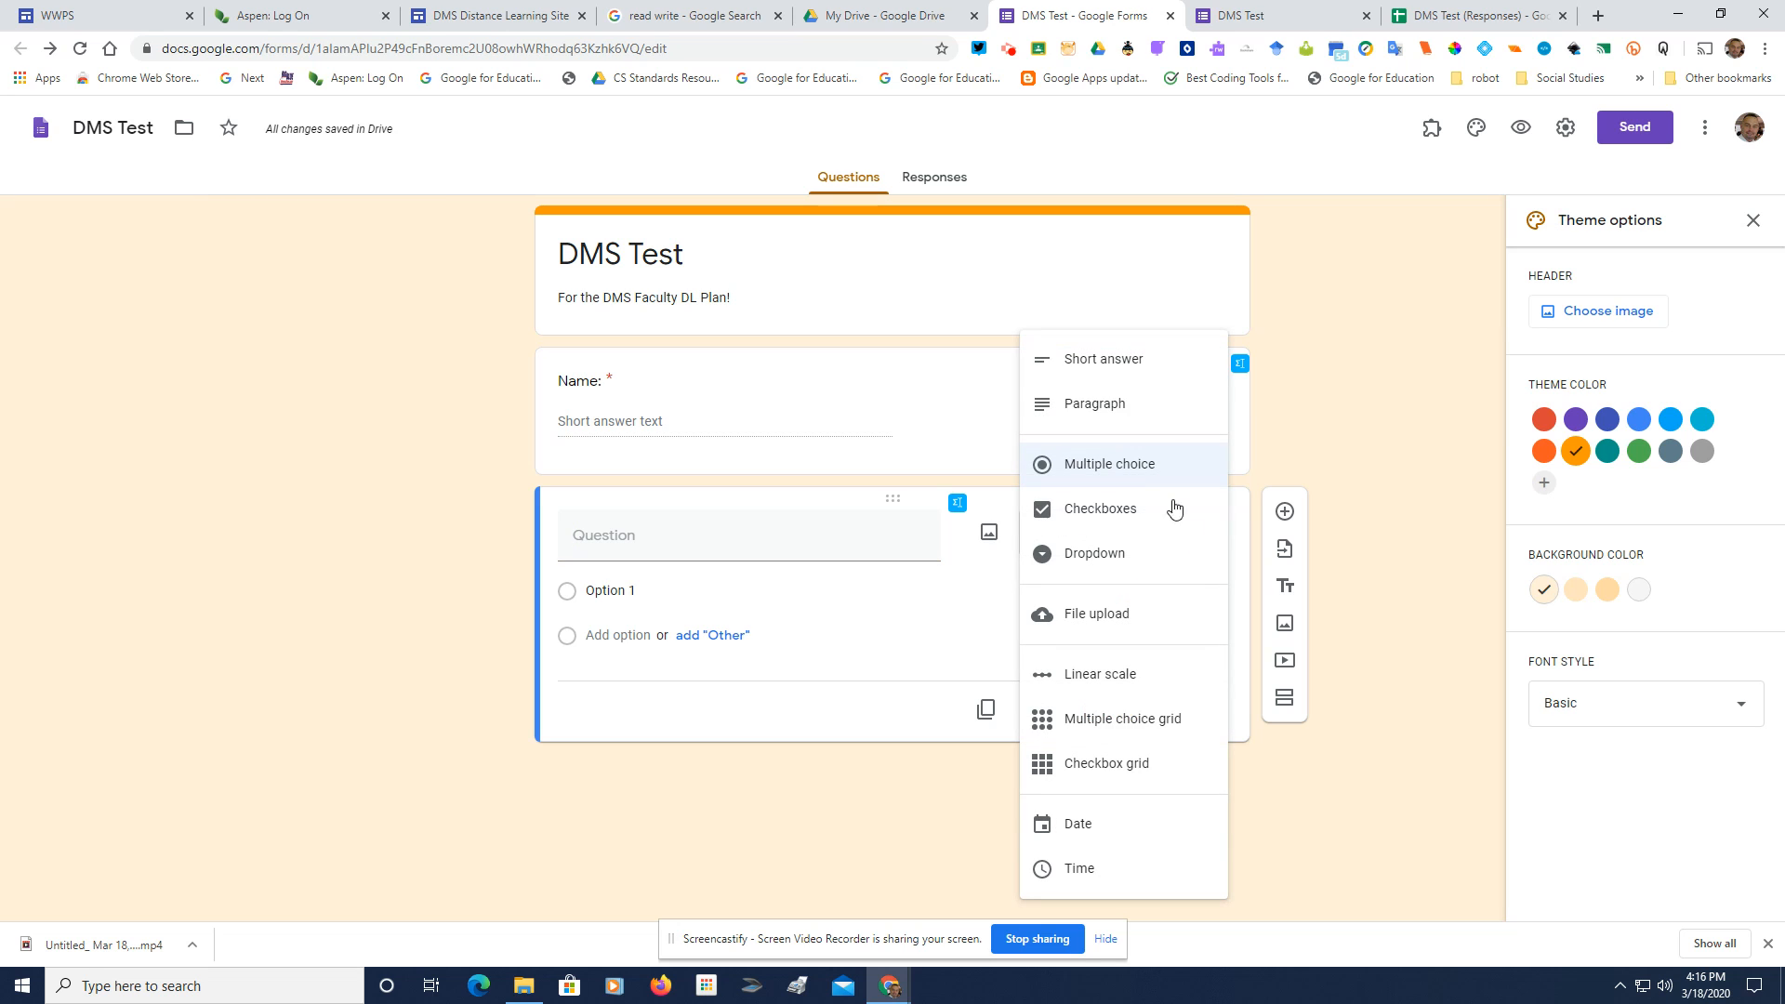
click(1129, 481)
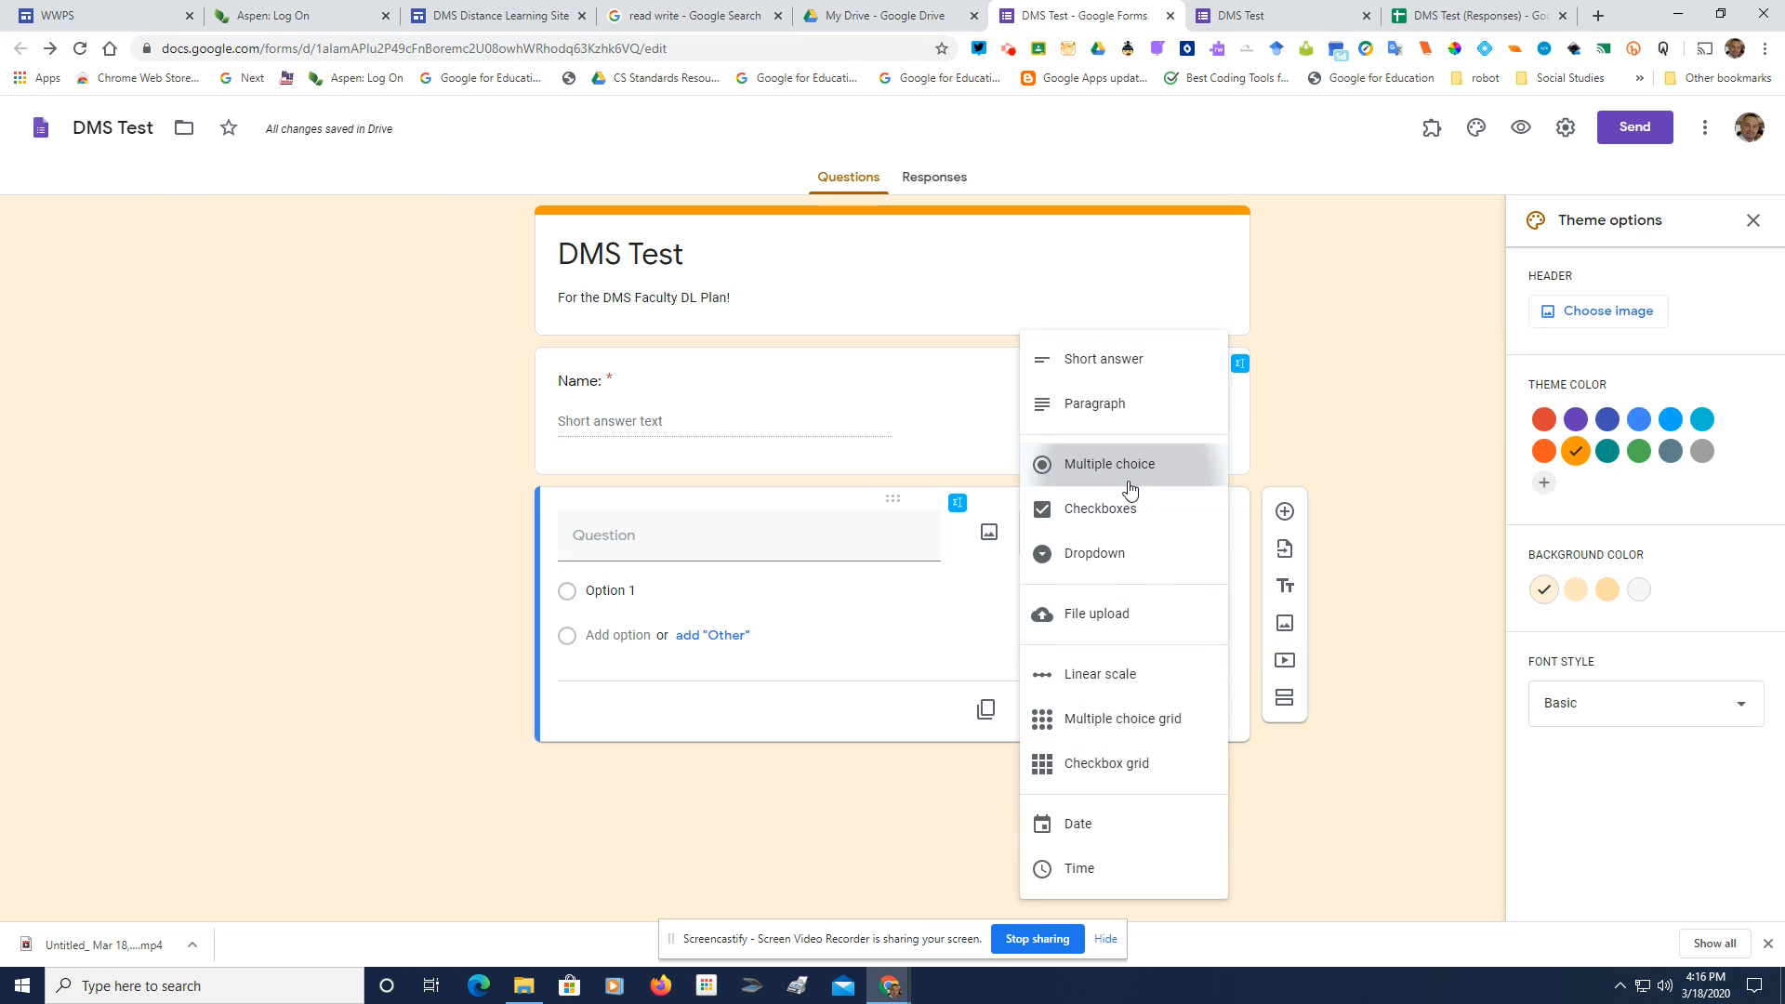
click(664, 554)
text(What is )
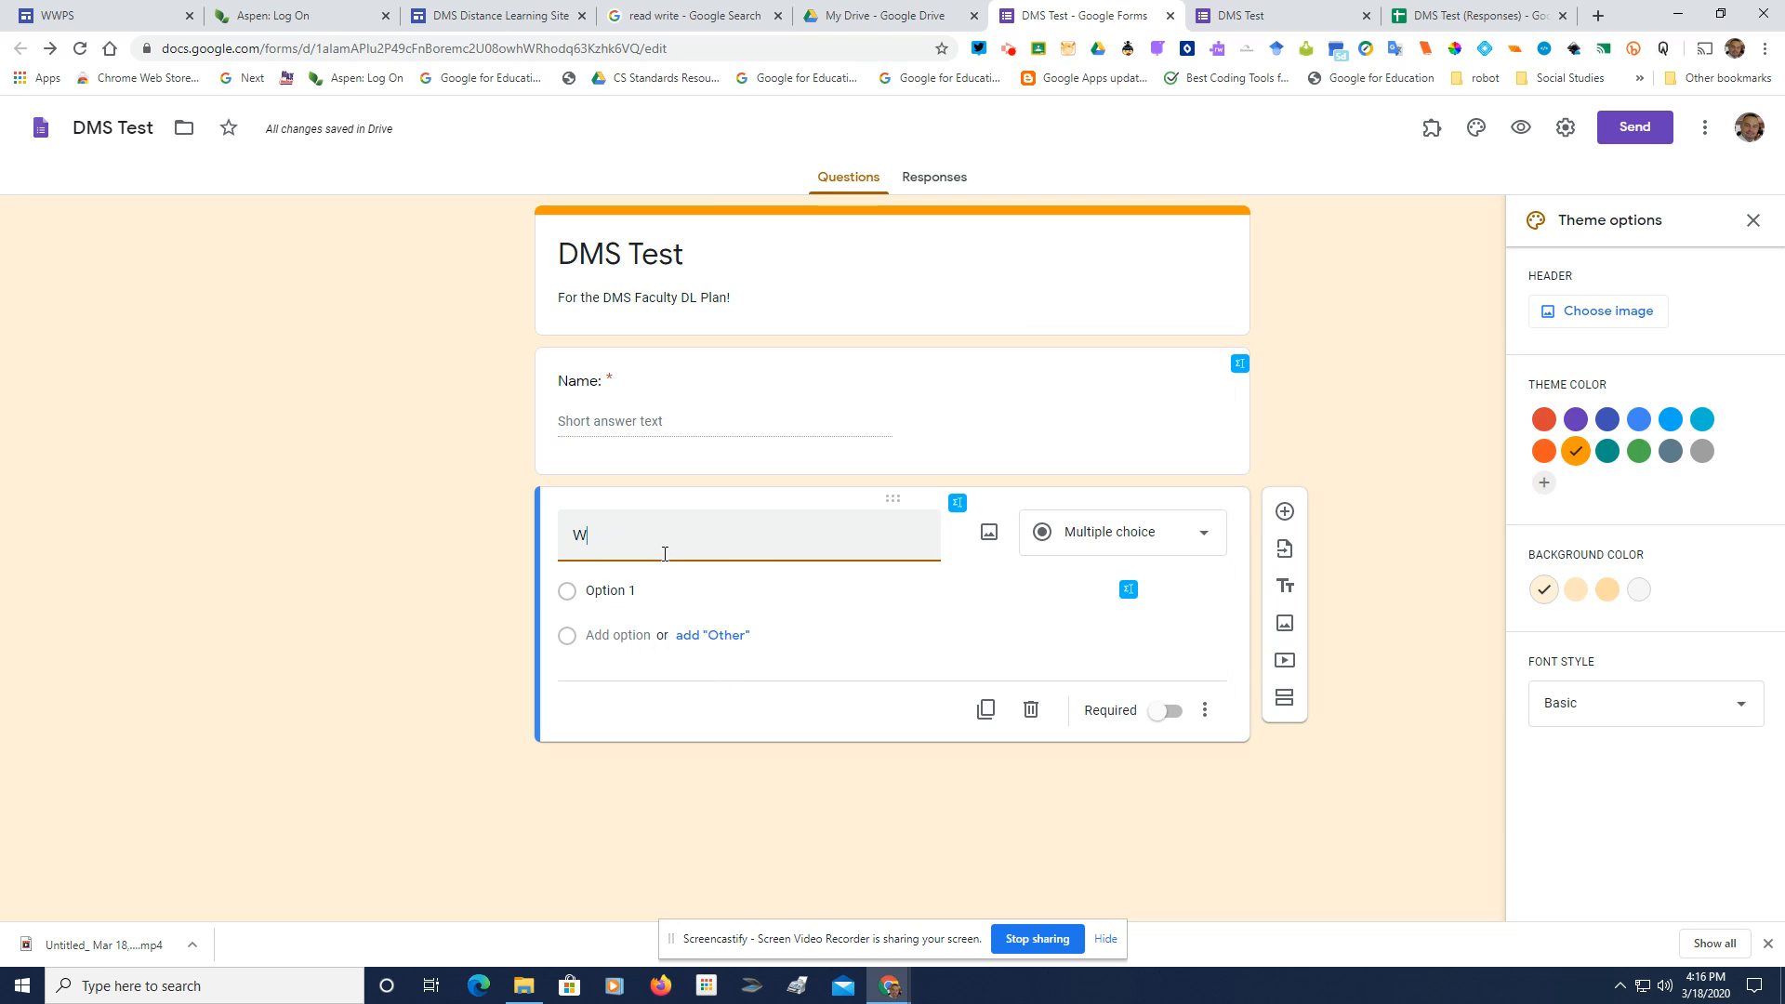
text(your favorite color?)
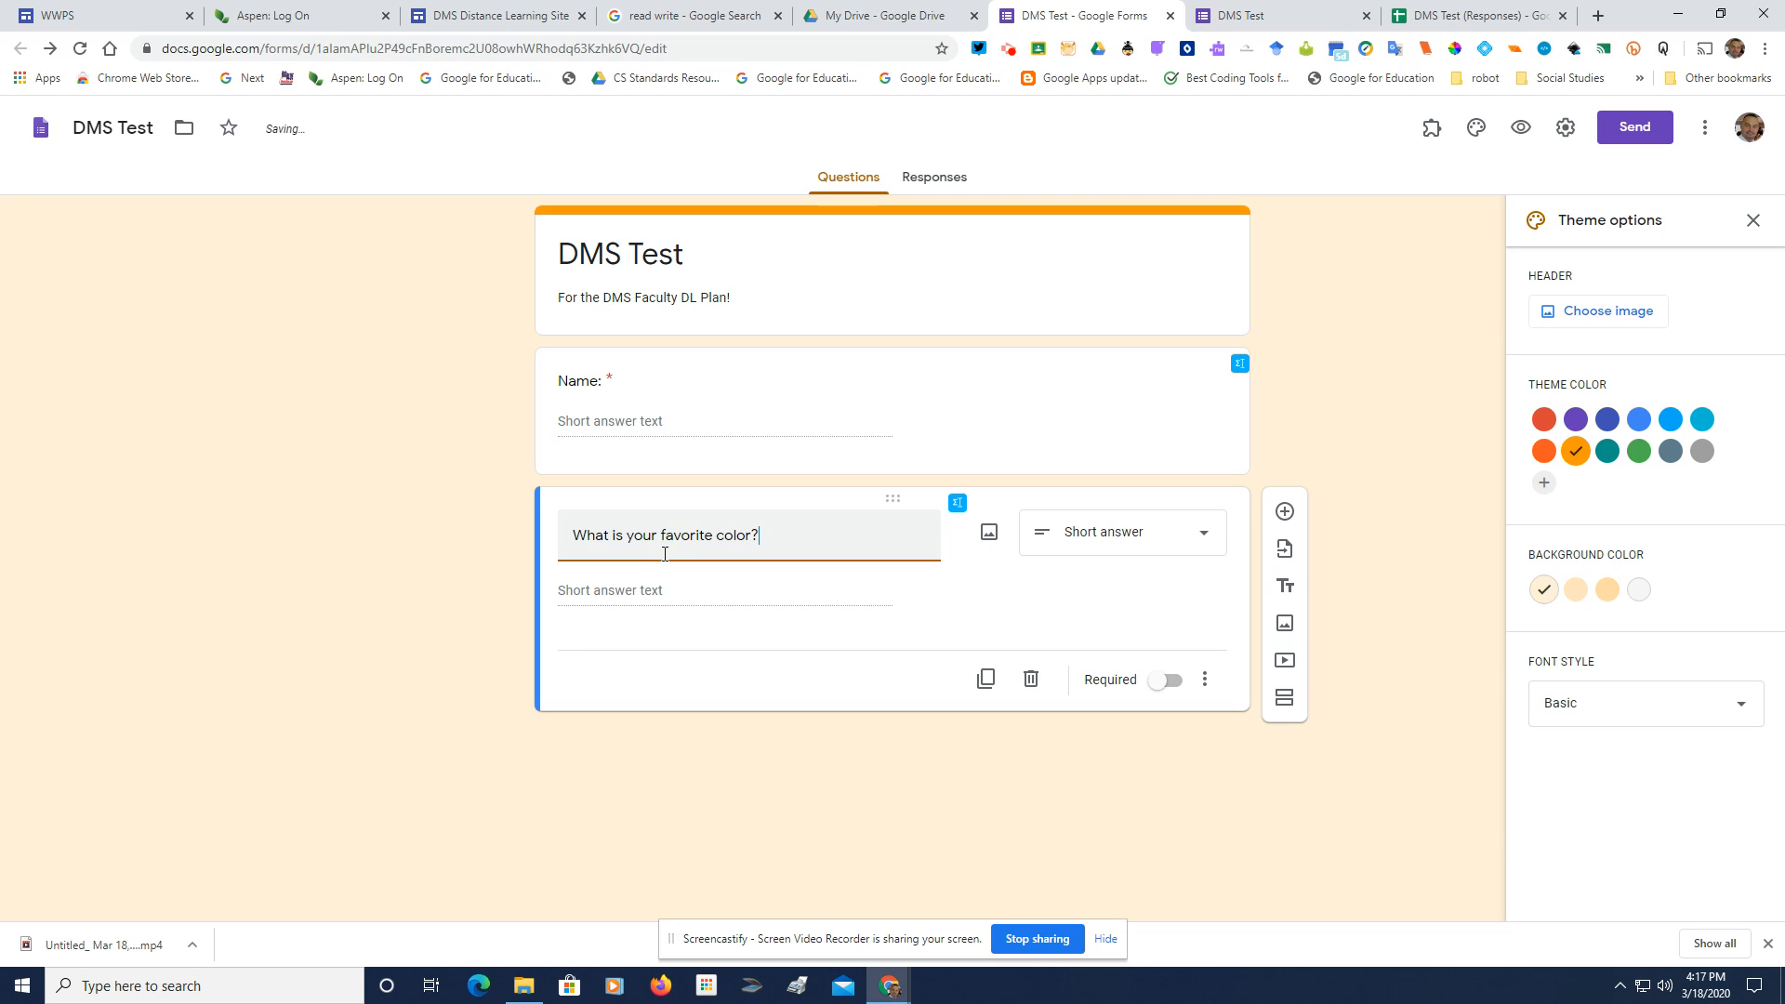
click(1167, 532)
click(1153, 465)
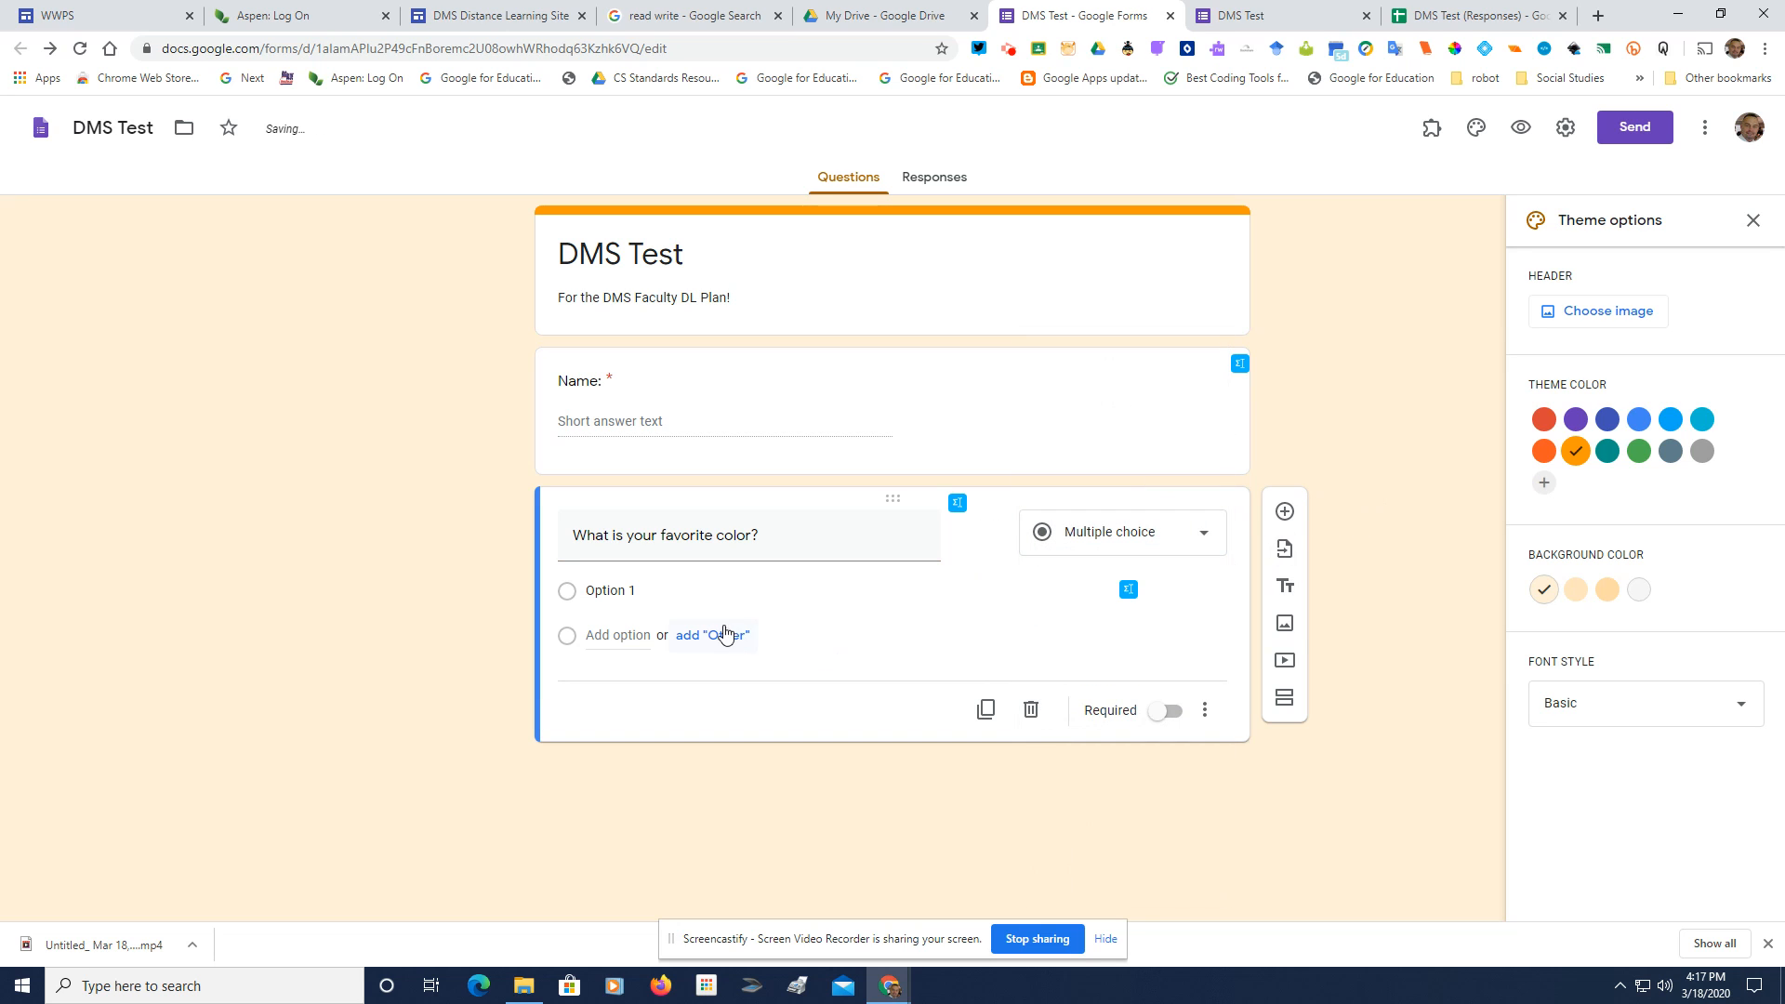
Give the favorite color question the options Red, Yellow and Blue, and make it required
click(634, 595)
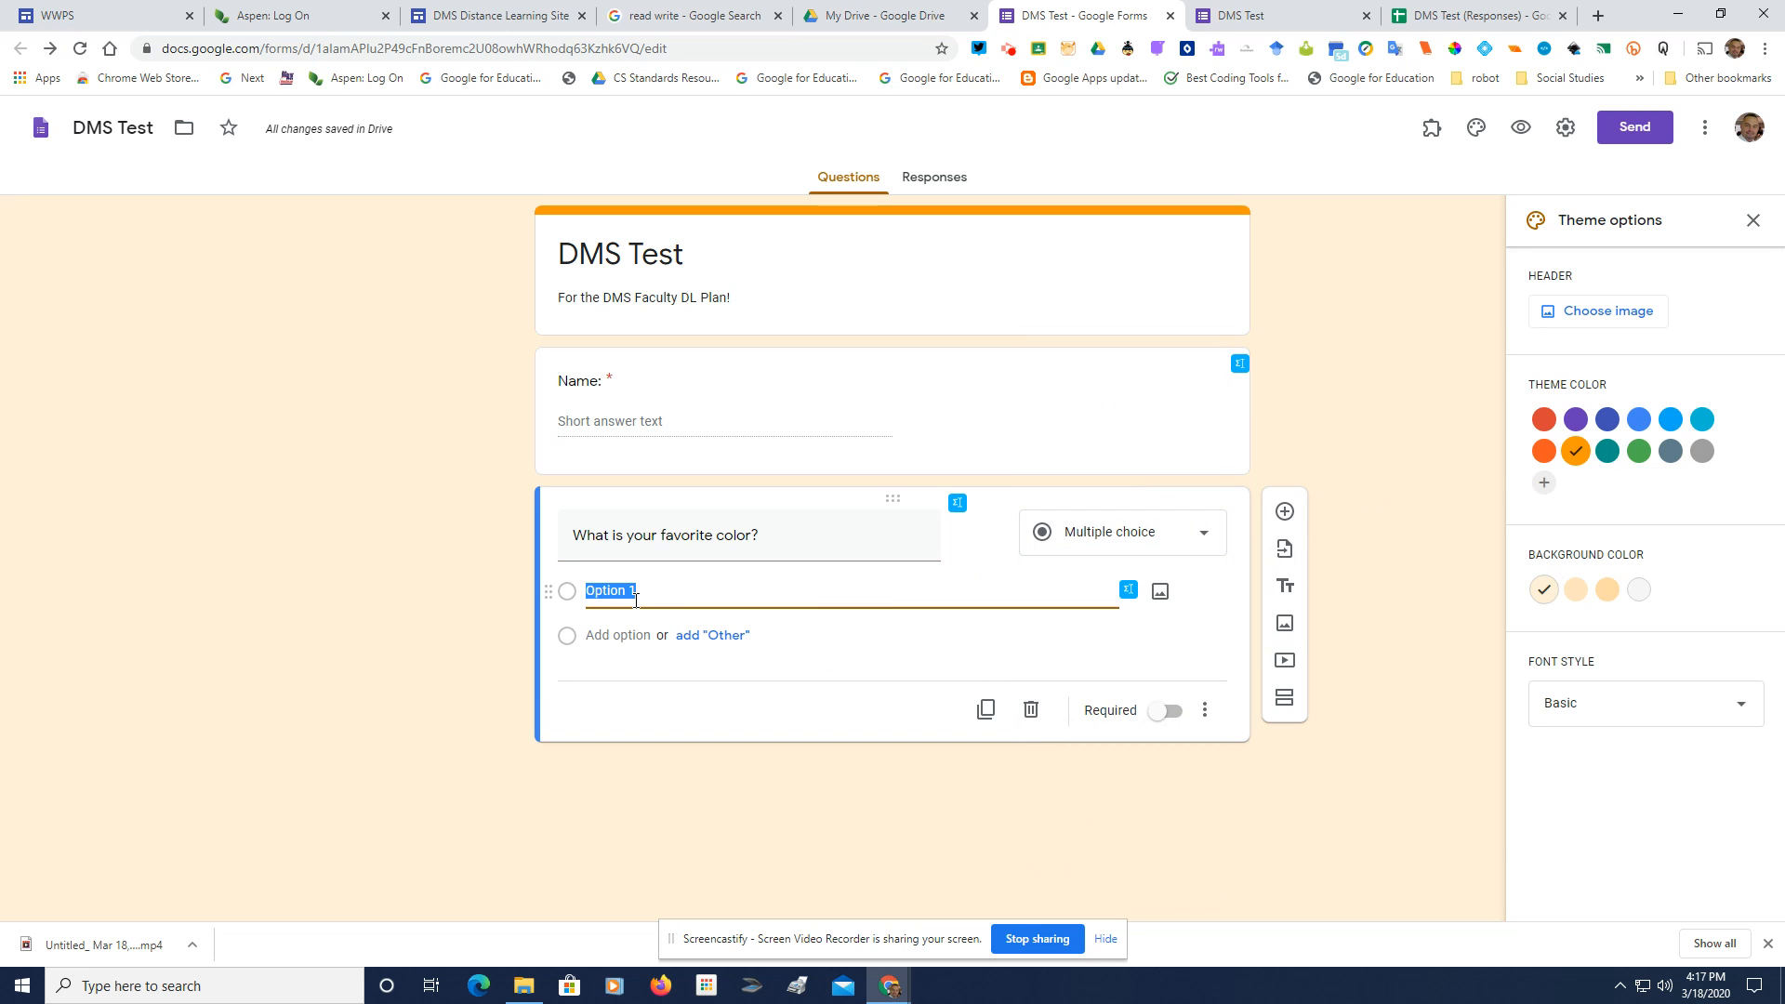
text(Red)
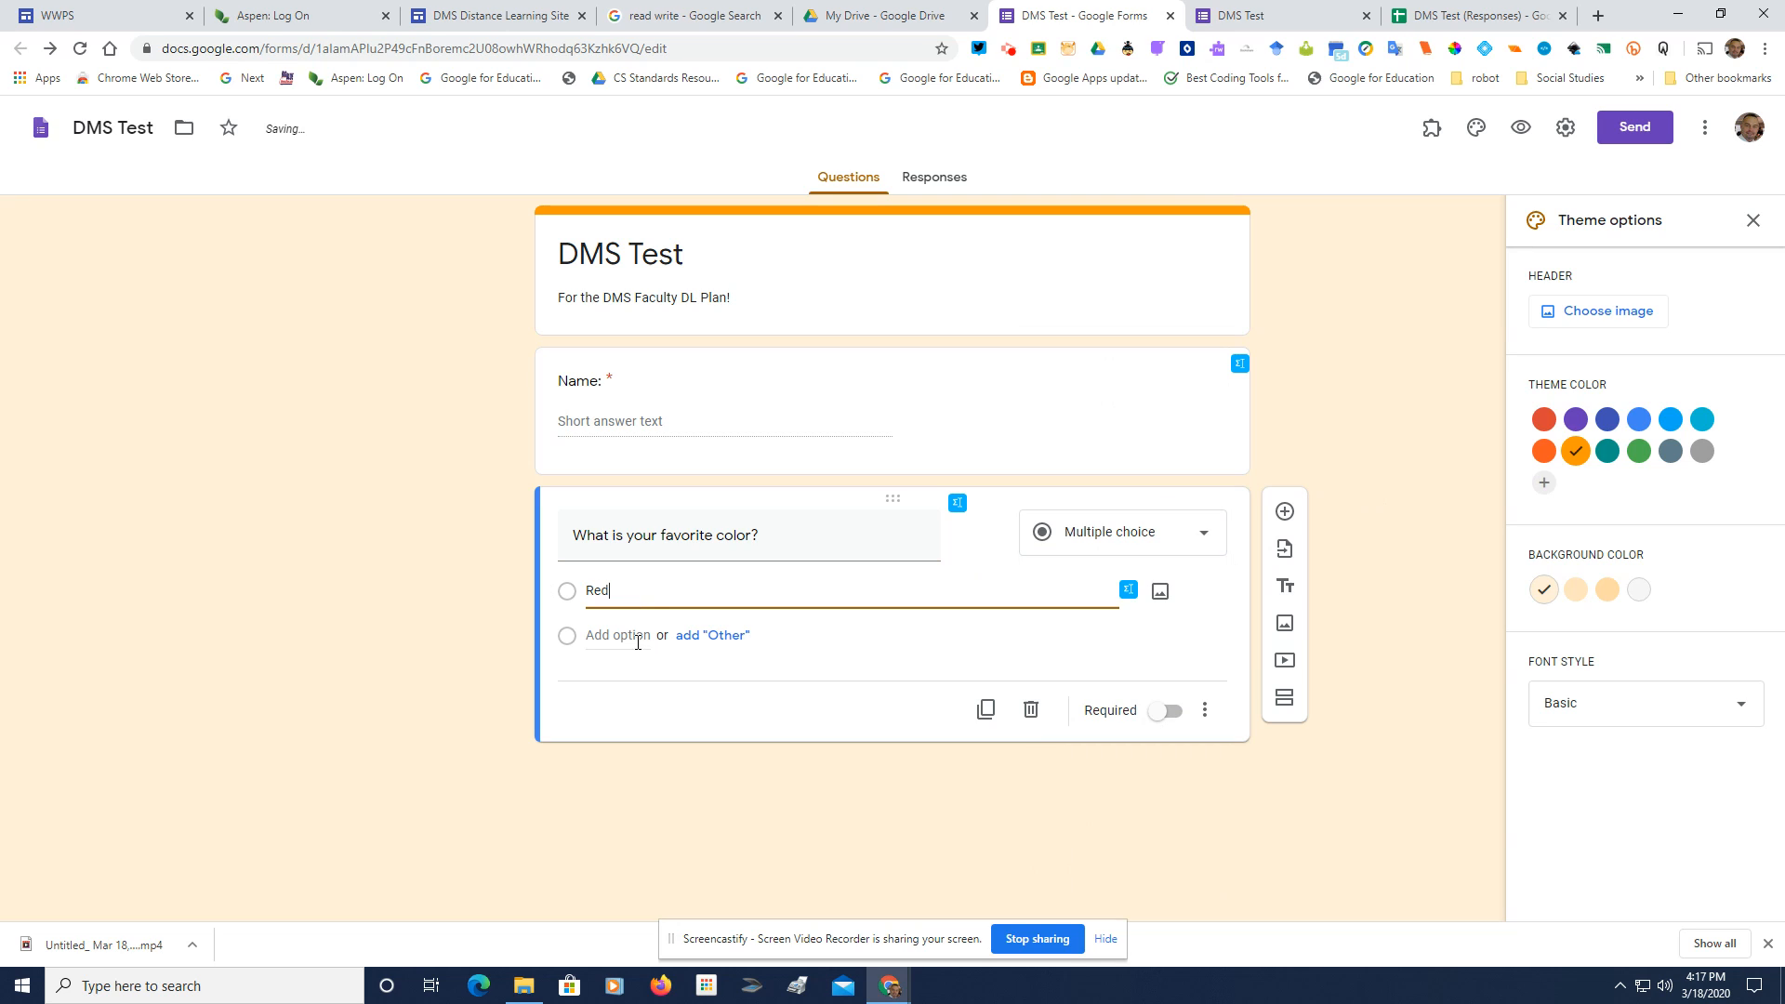
click(627, 636)
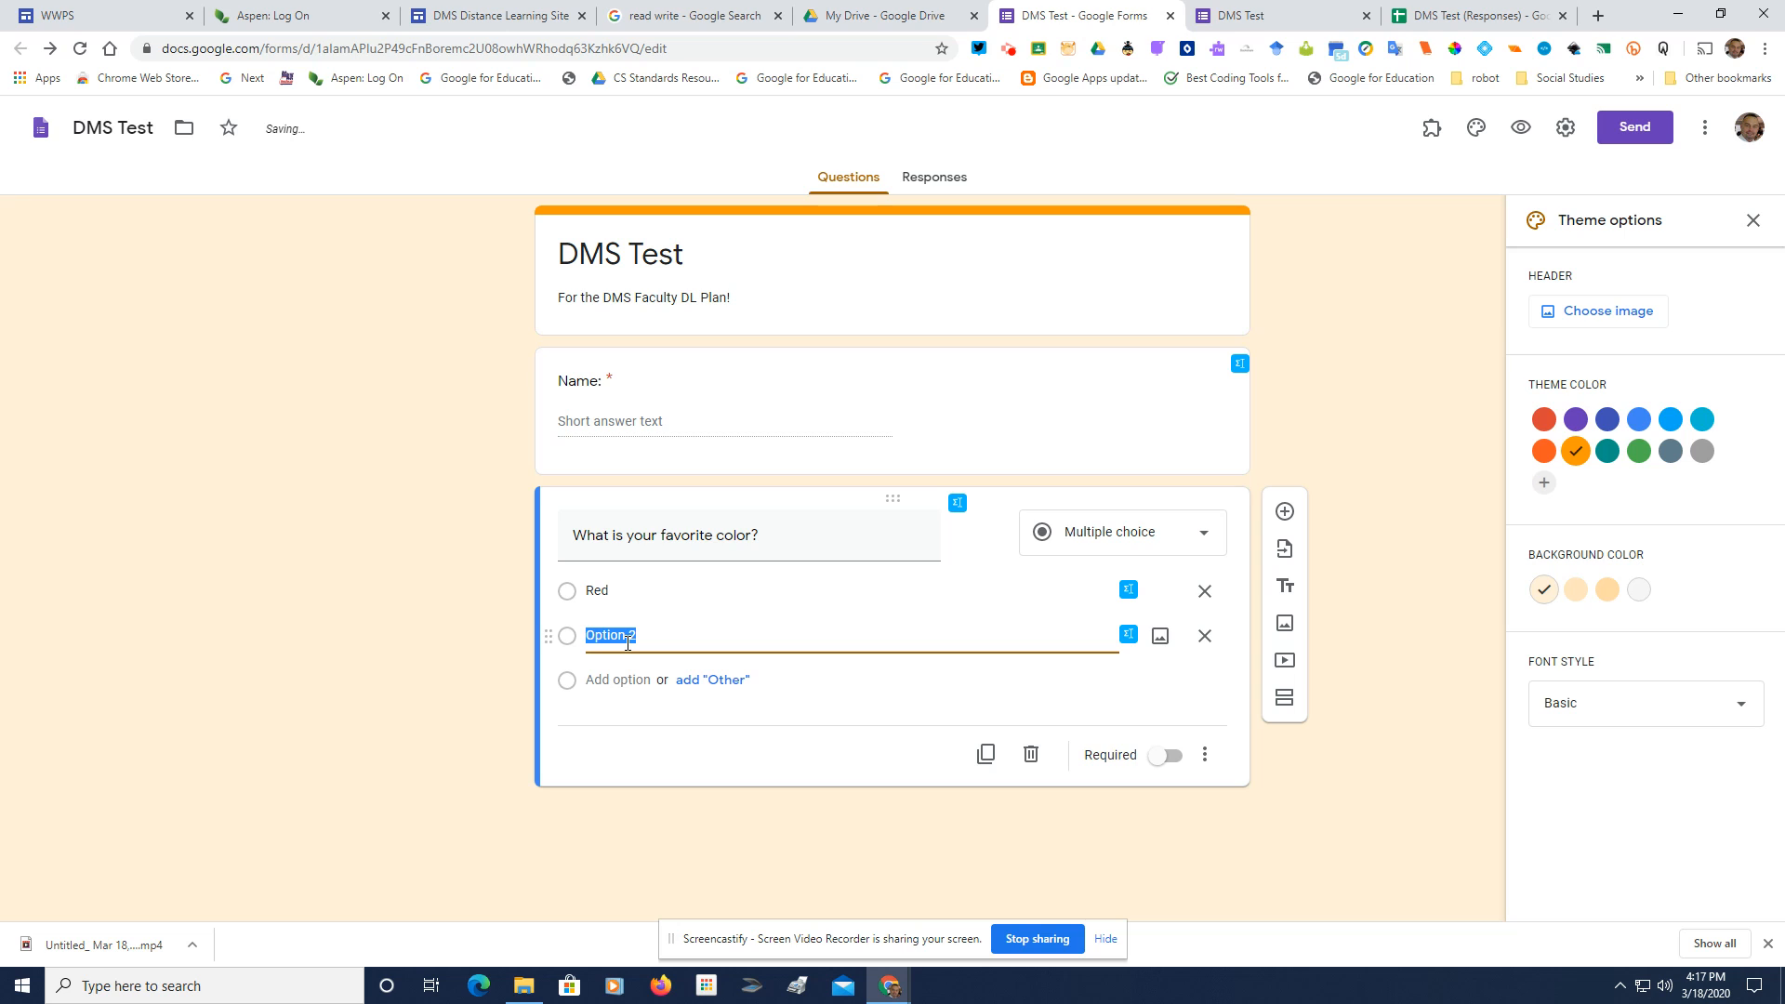
text(Yellow)
click(621, 681)
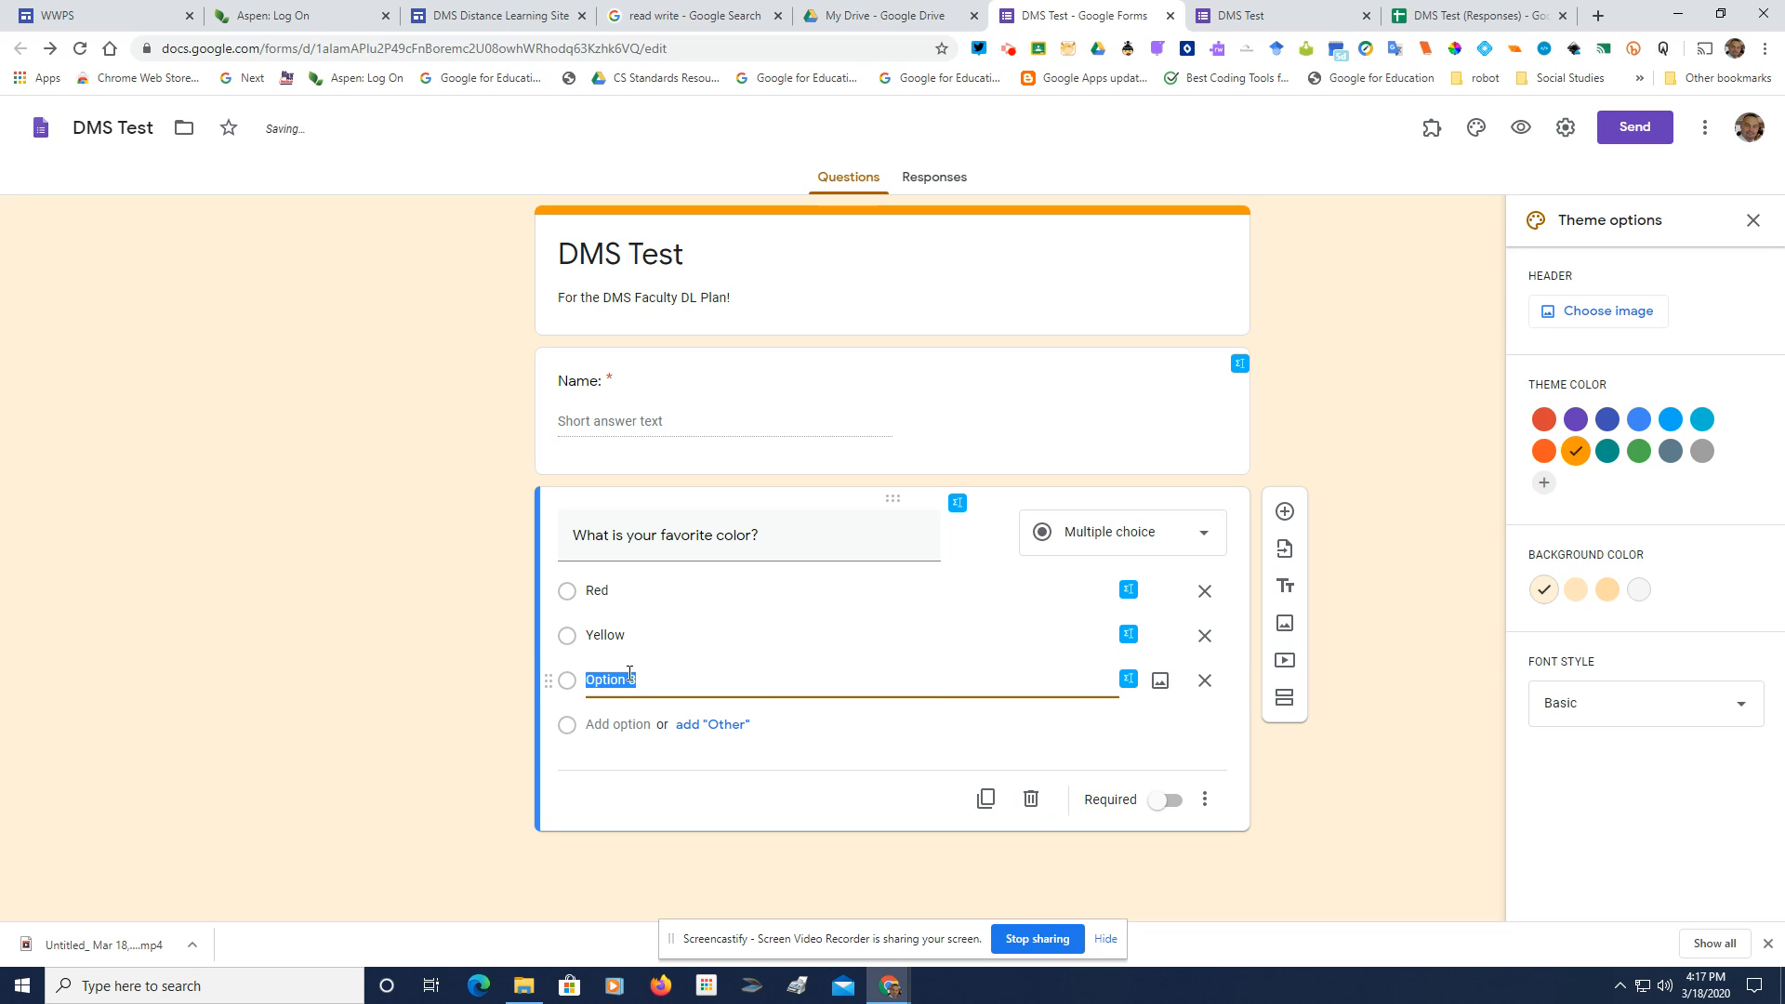
text(Blue)
click(1166, 801)
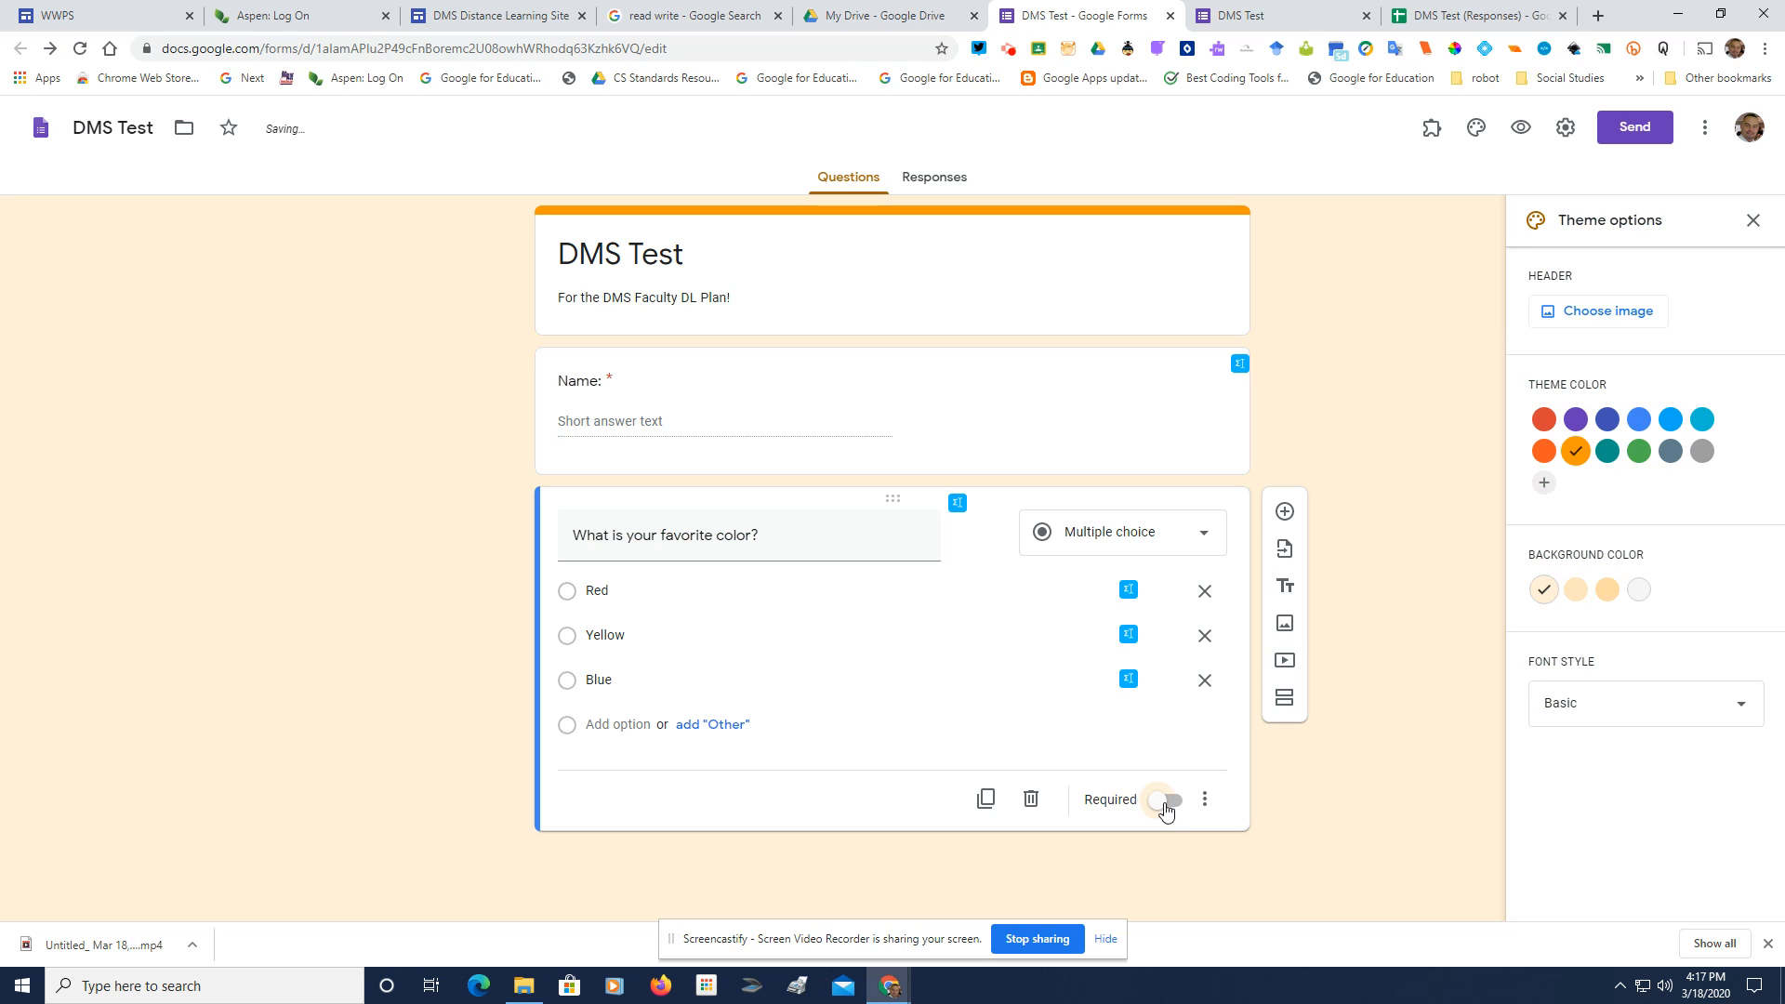
click(1162, 460)
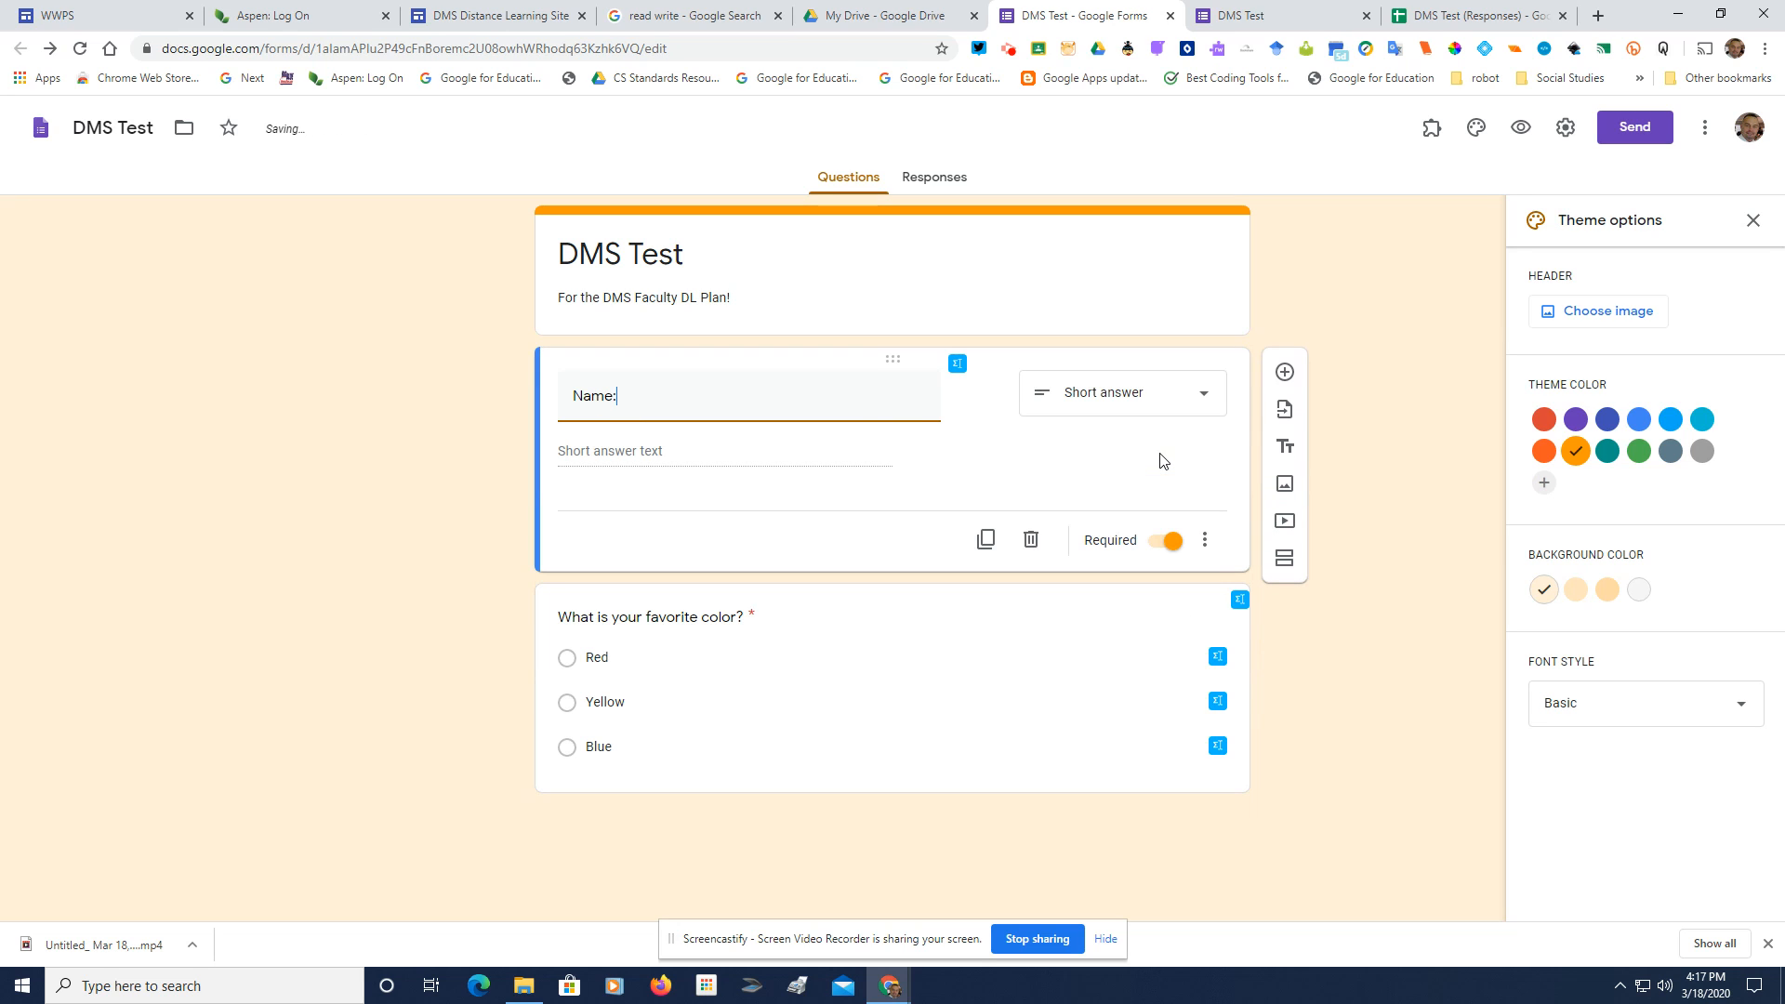
click(1148, 781)
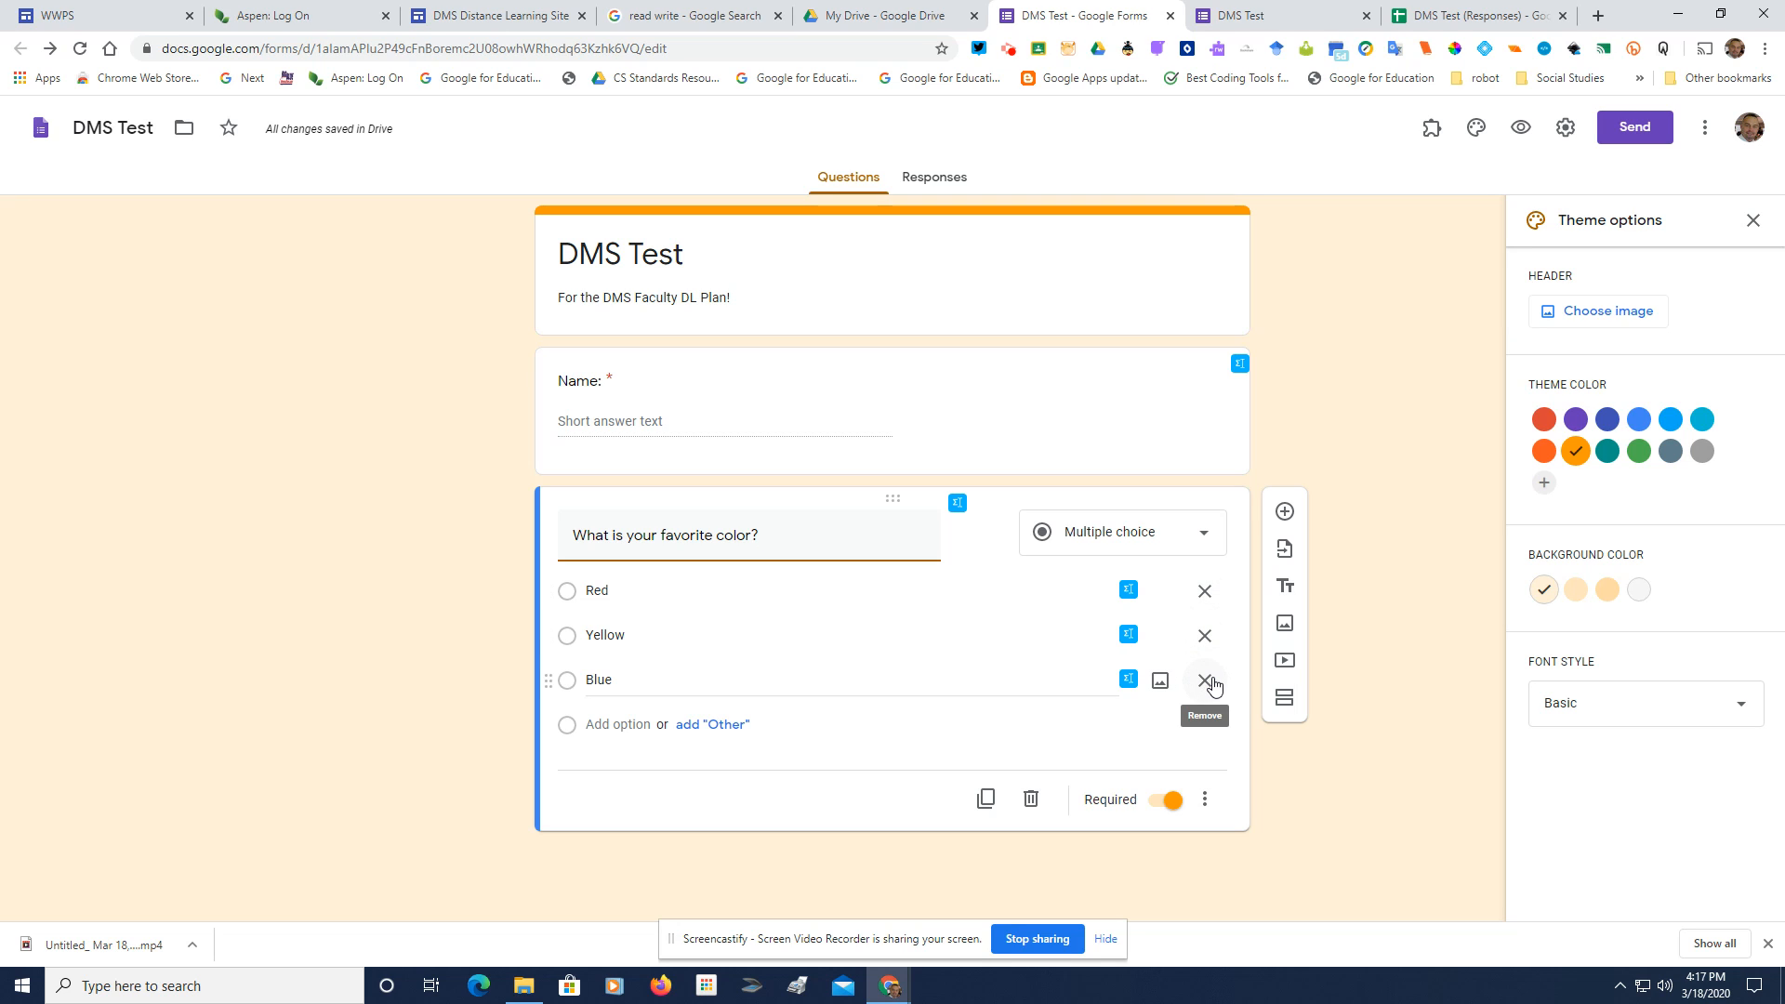
Add a required paragraph question reading "What do you think about Distance Learning?" below the favorite color question
click(1284, 511)
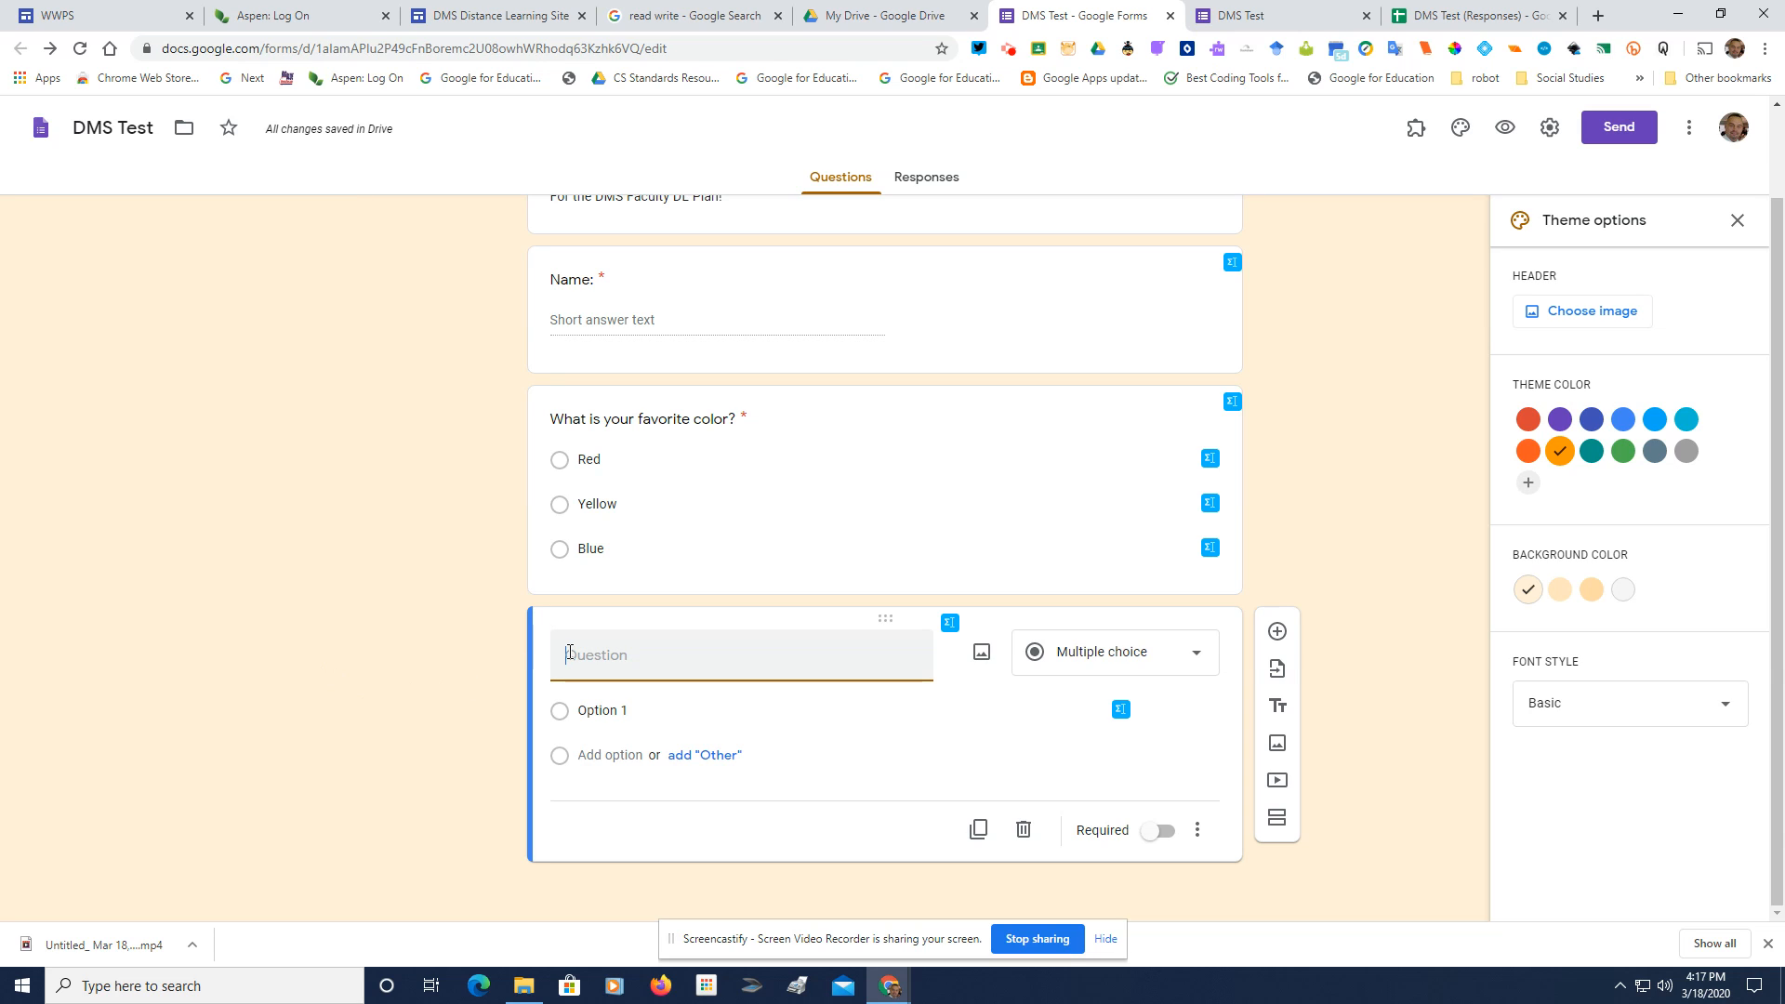
text(W)
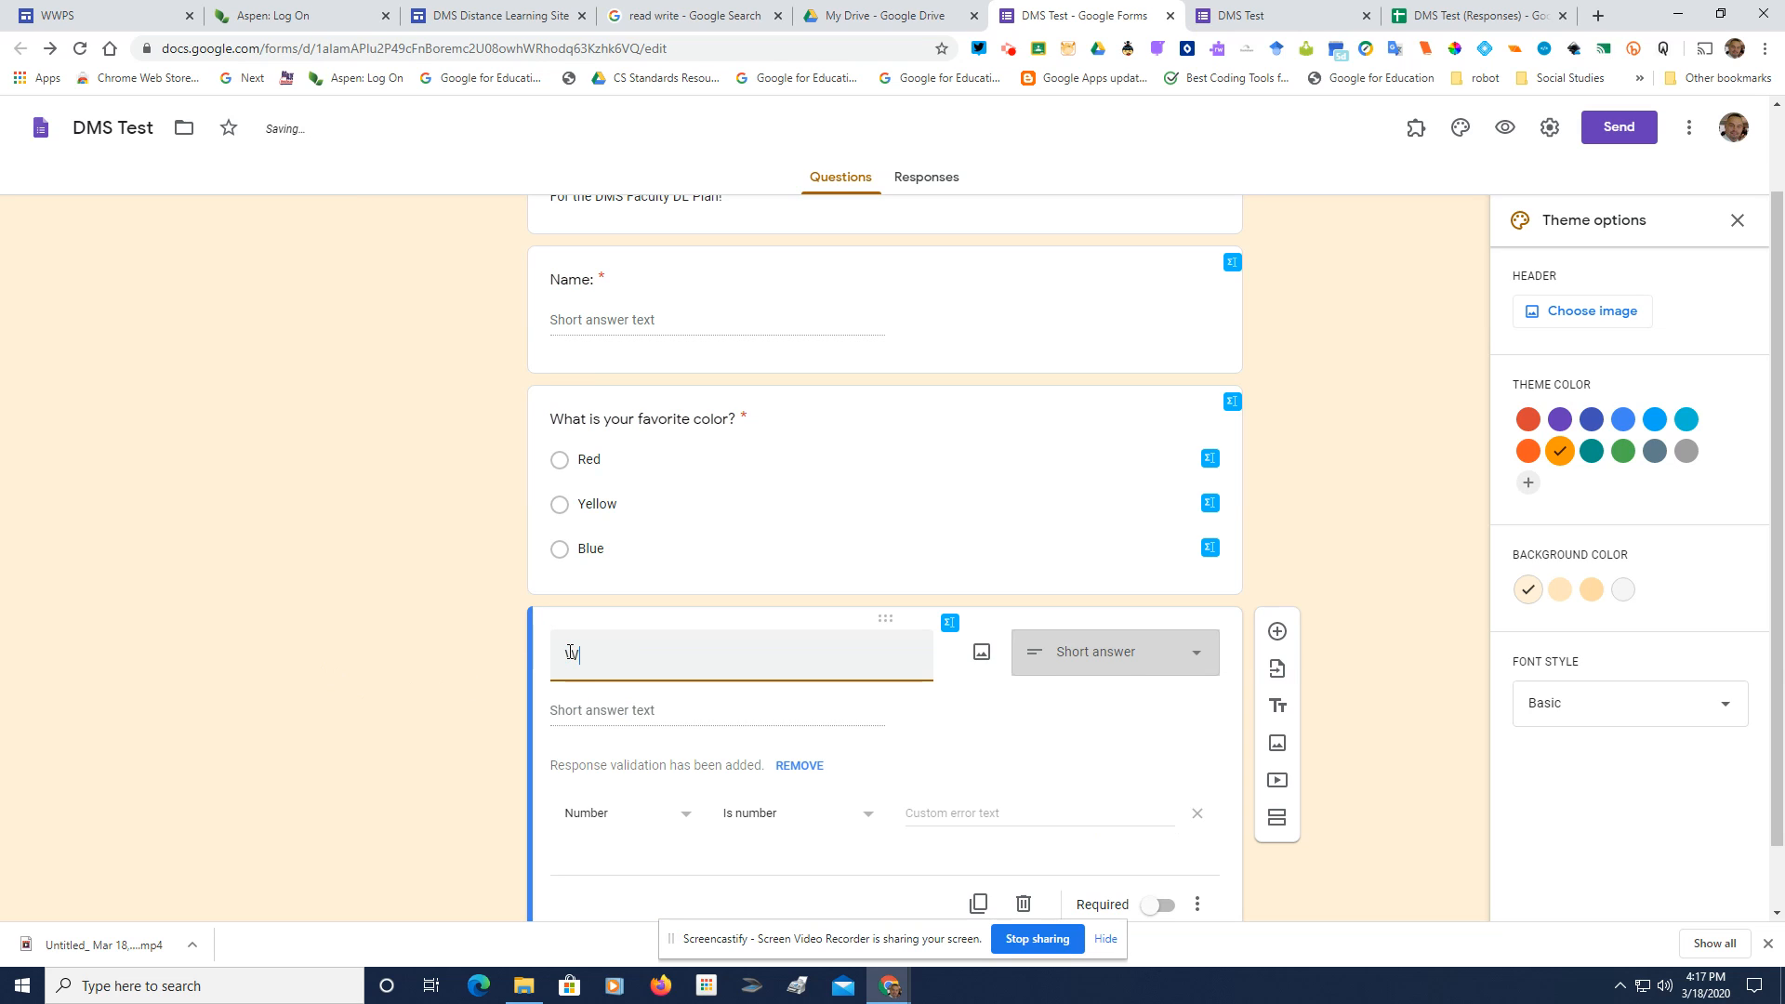
text(hat)
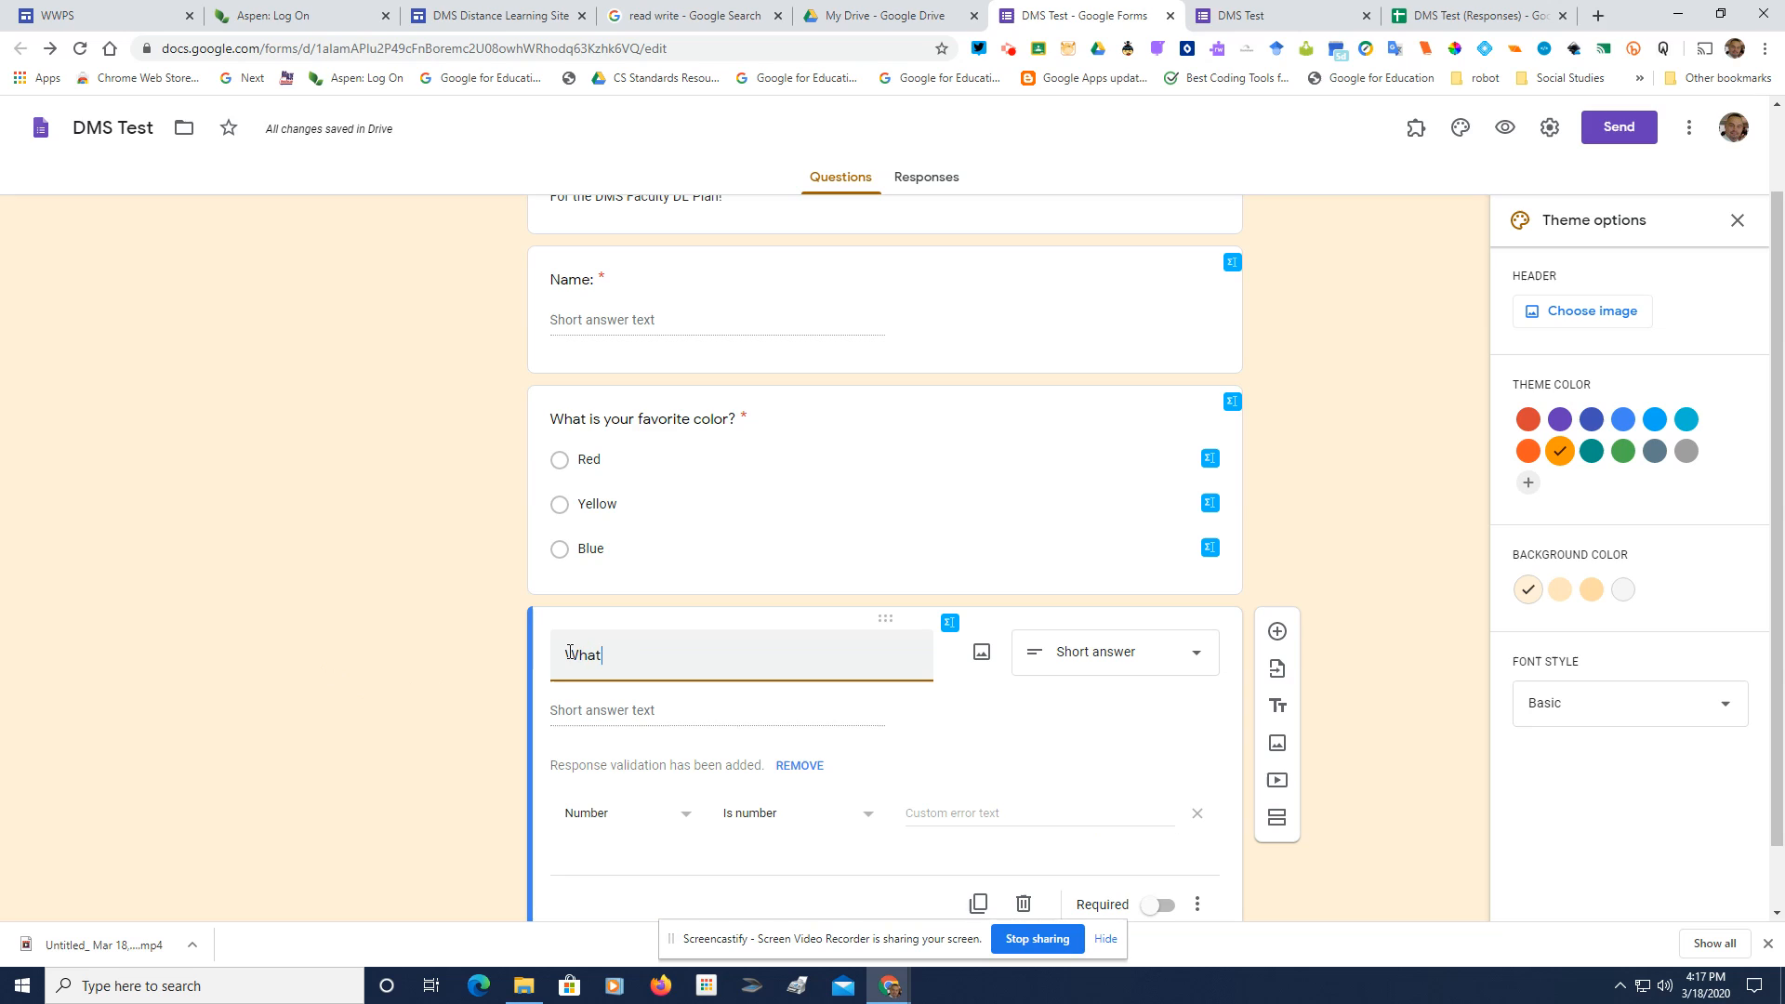
text( do you think)
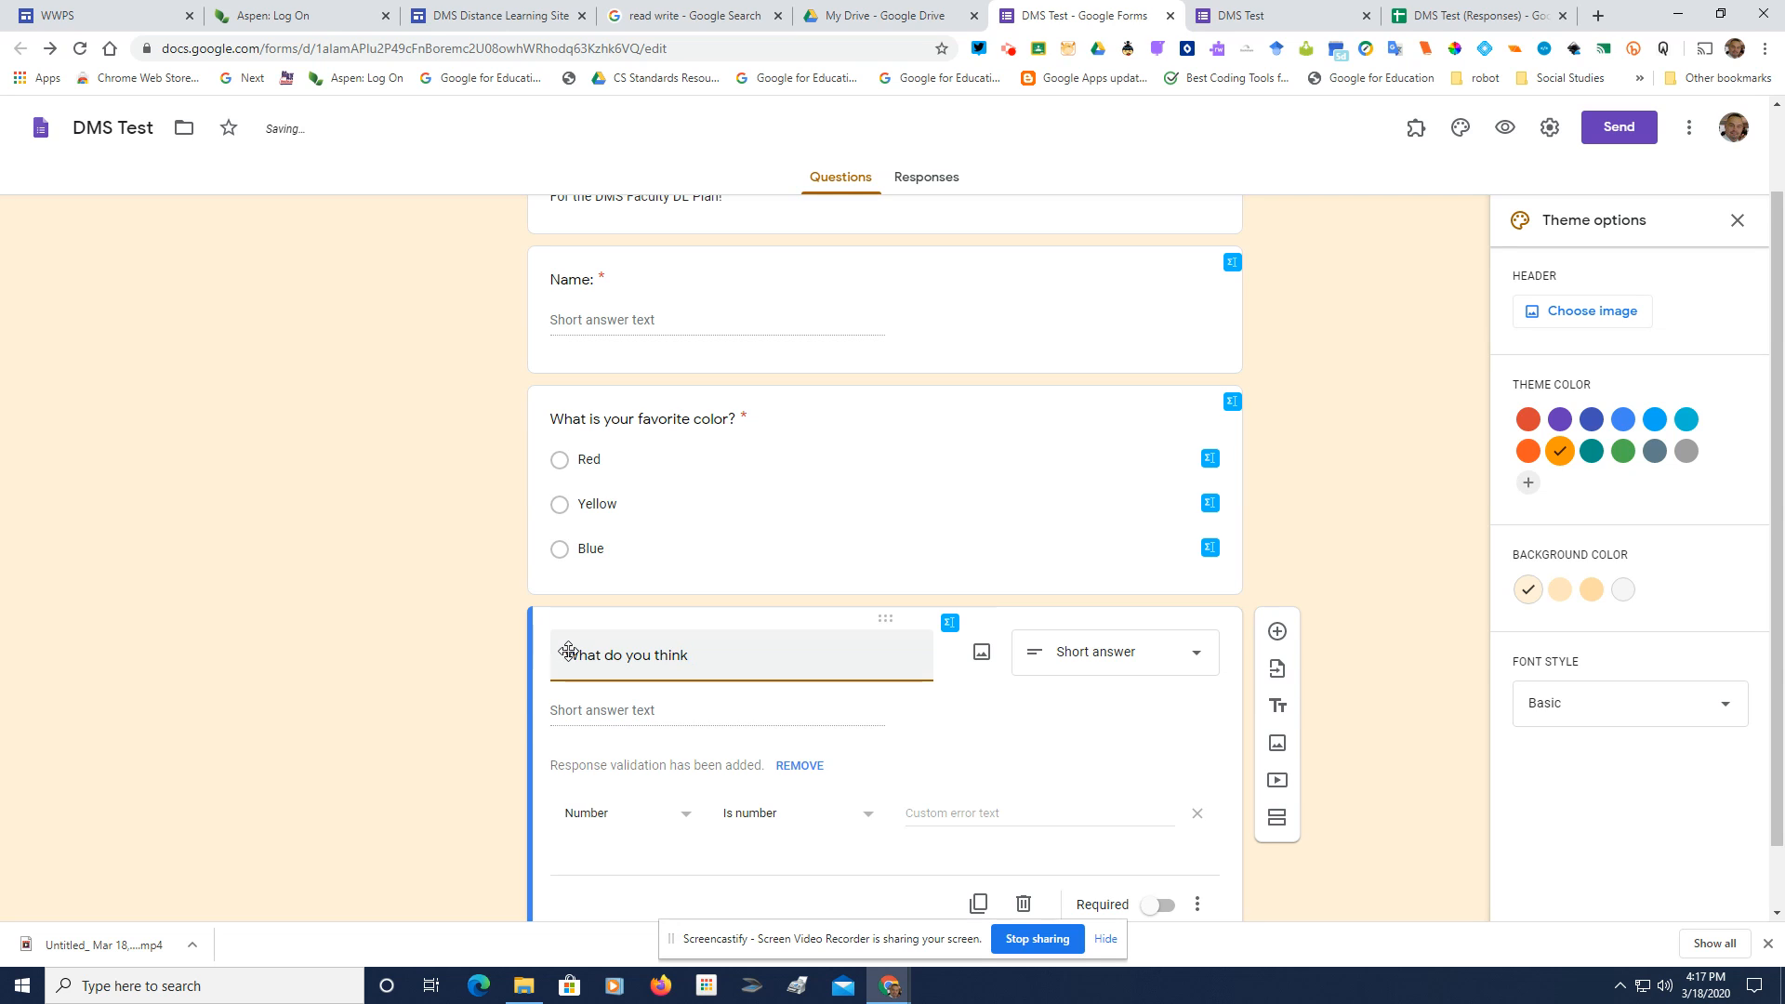
text( about D)
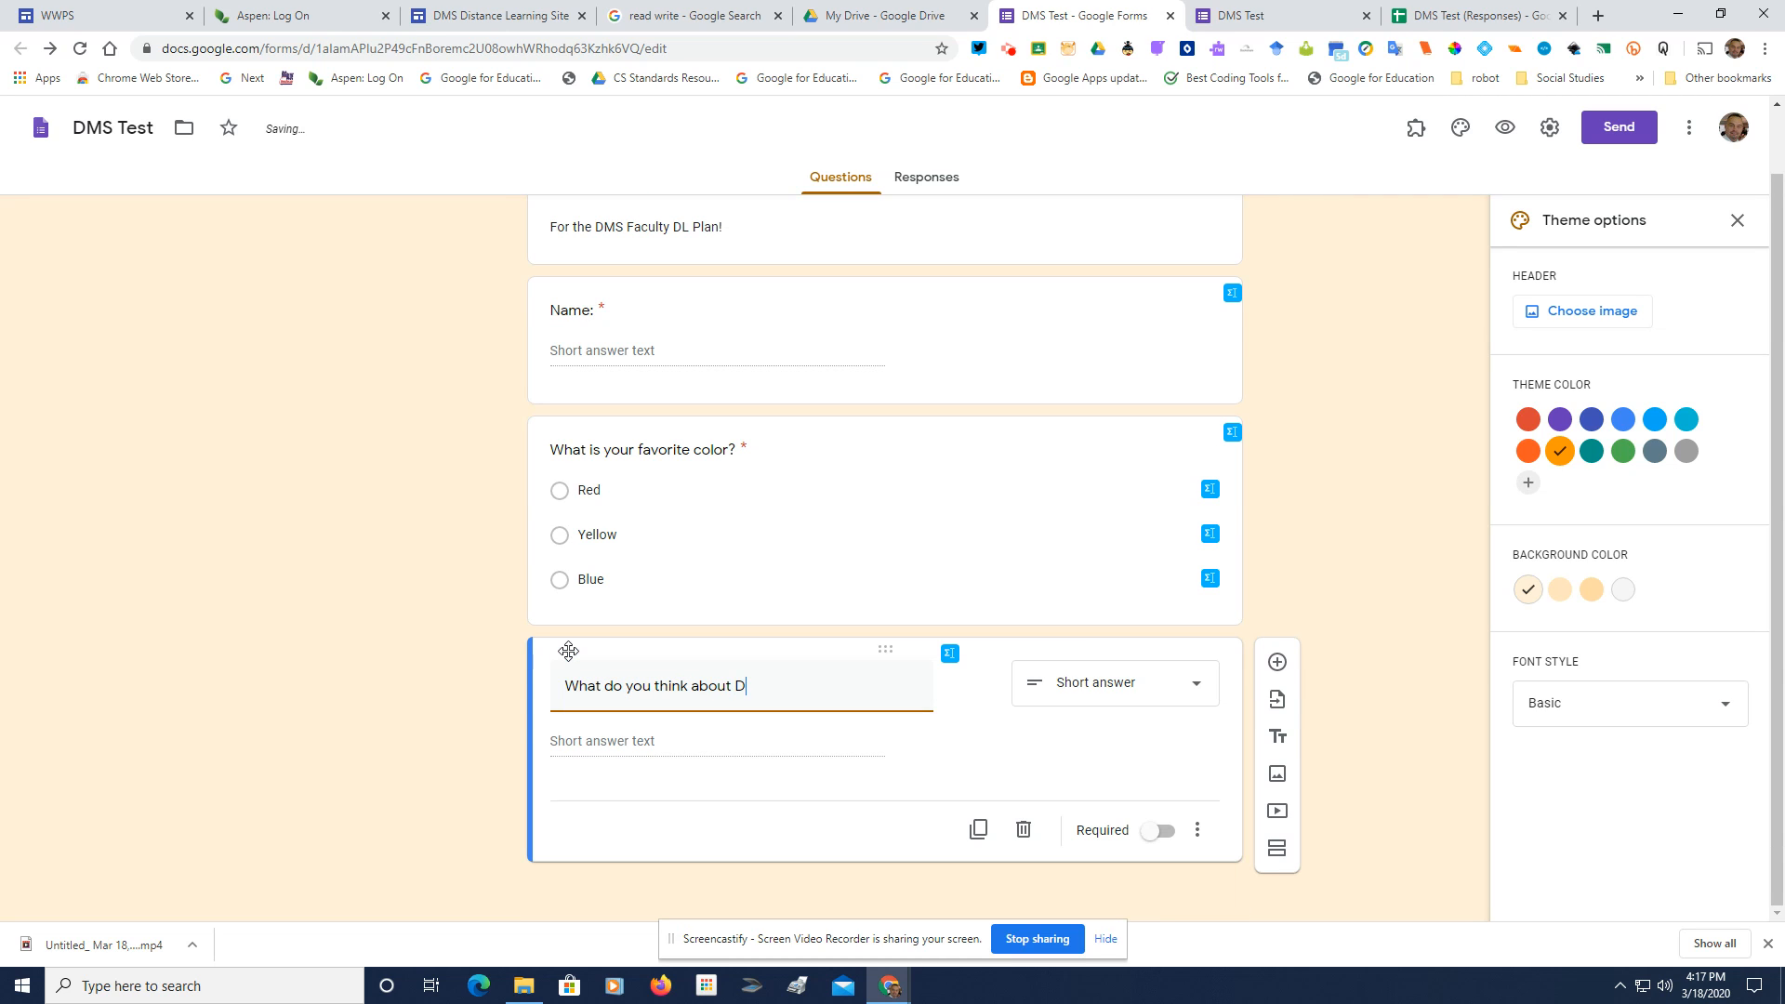
text(istance Learning?)
click(1091, 690)
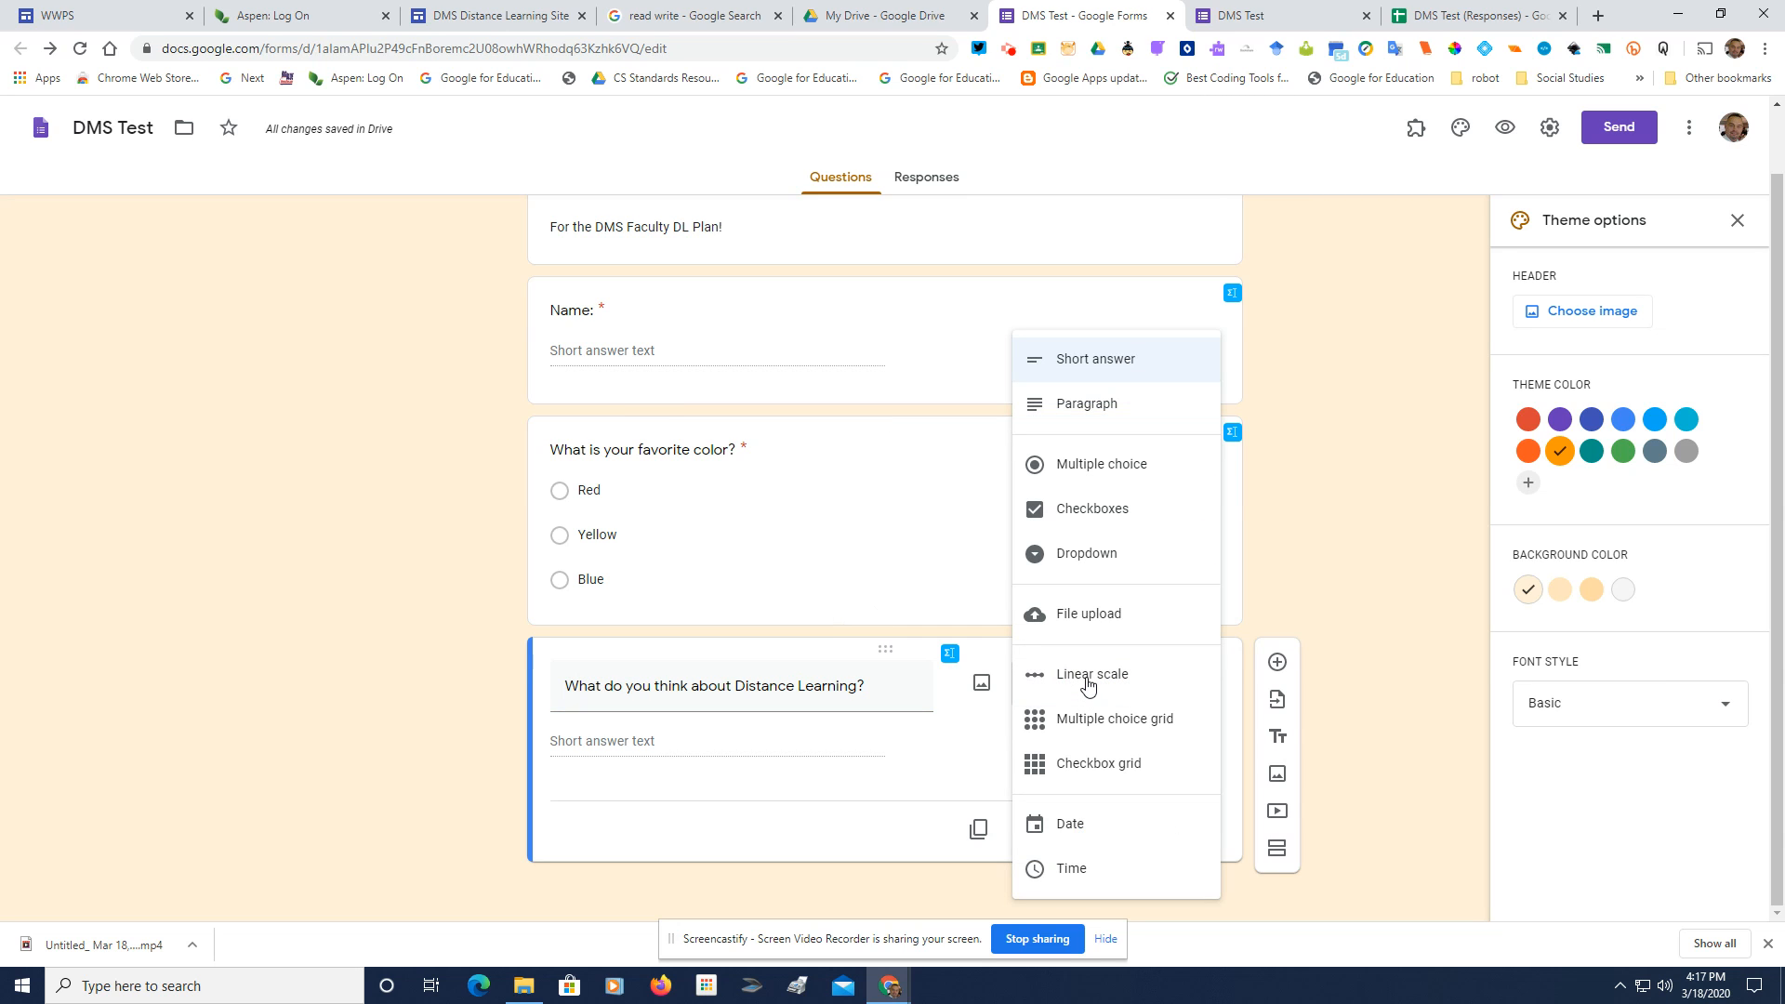
click(1095, 415)
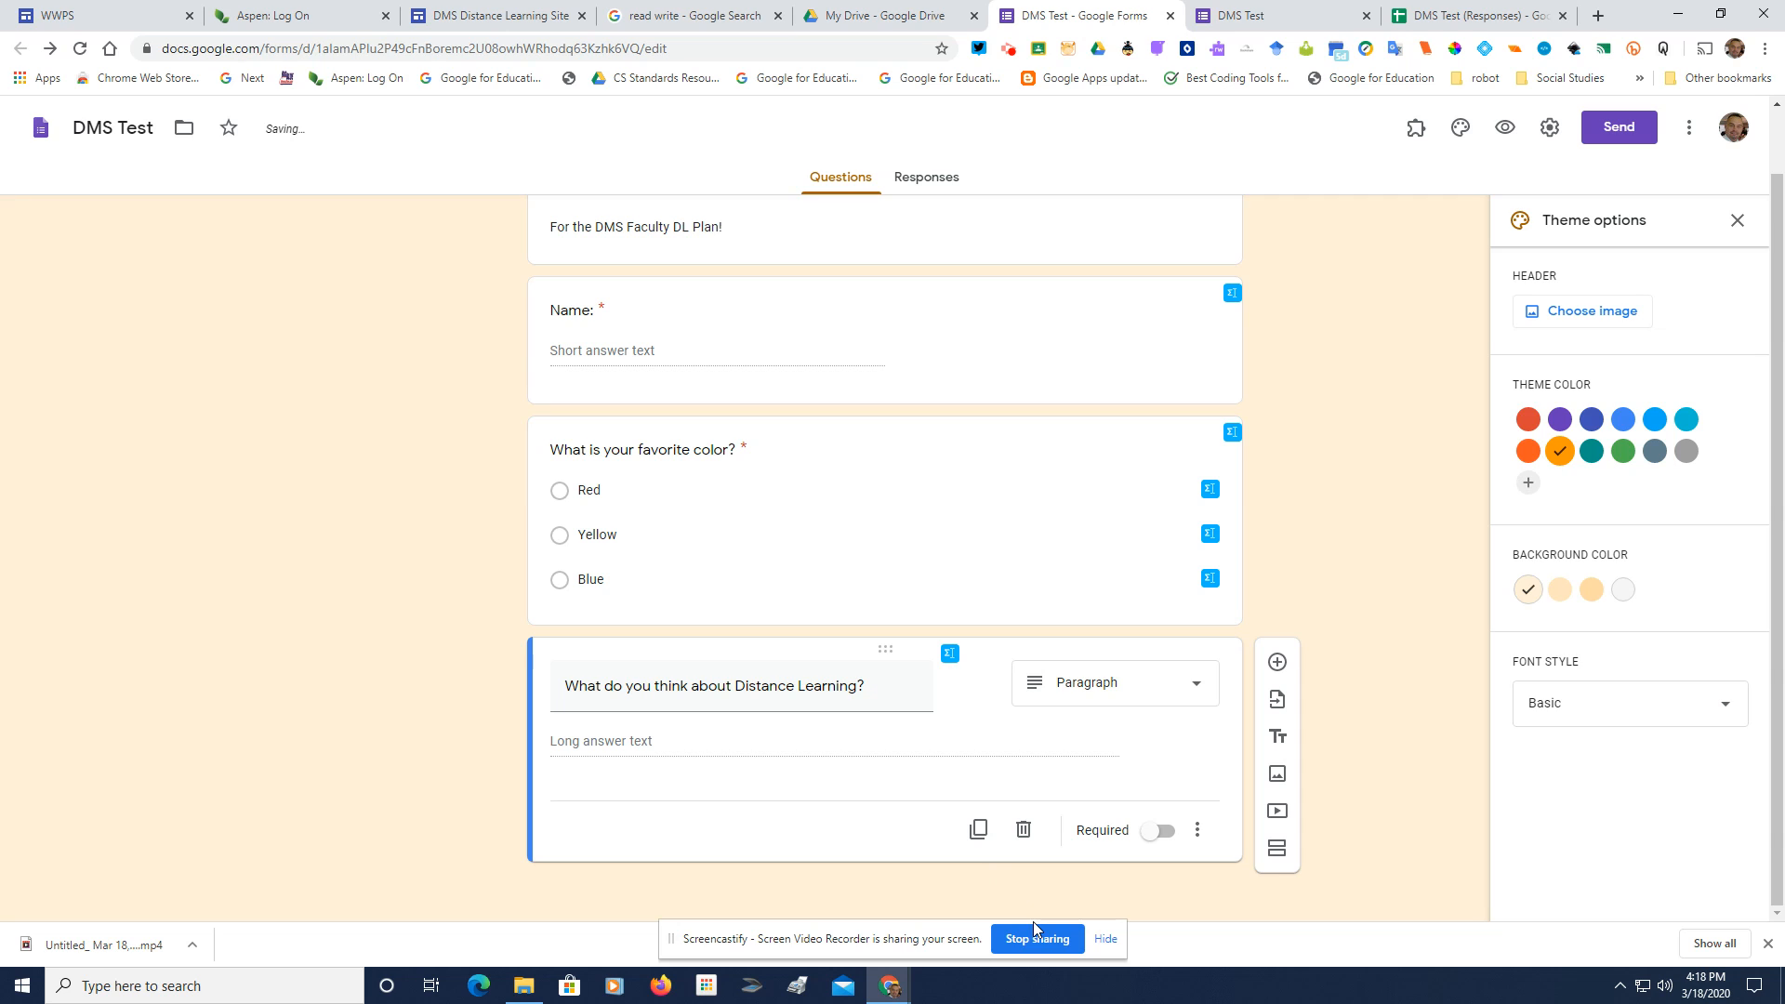
click(1149, 833)
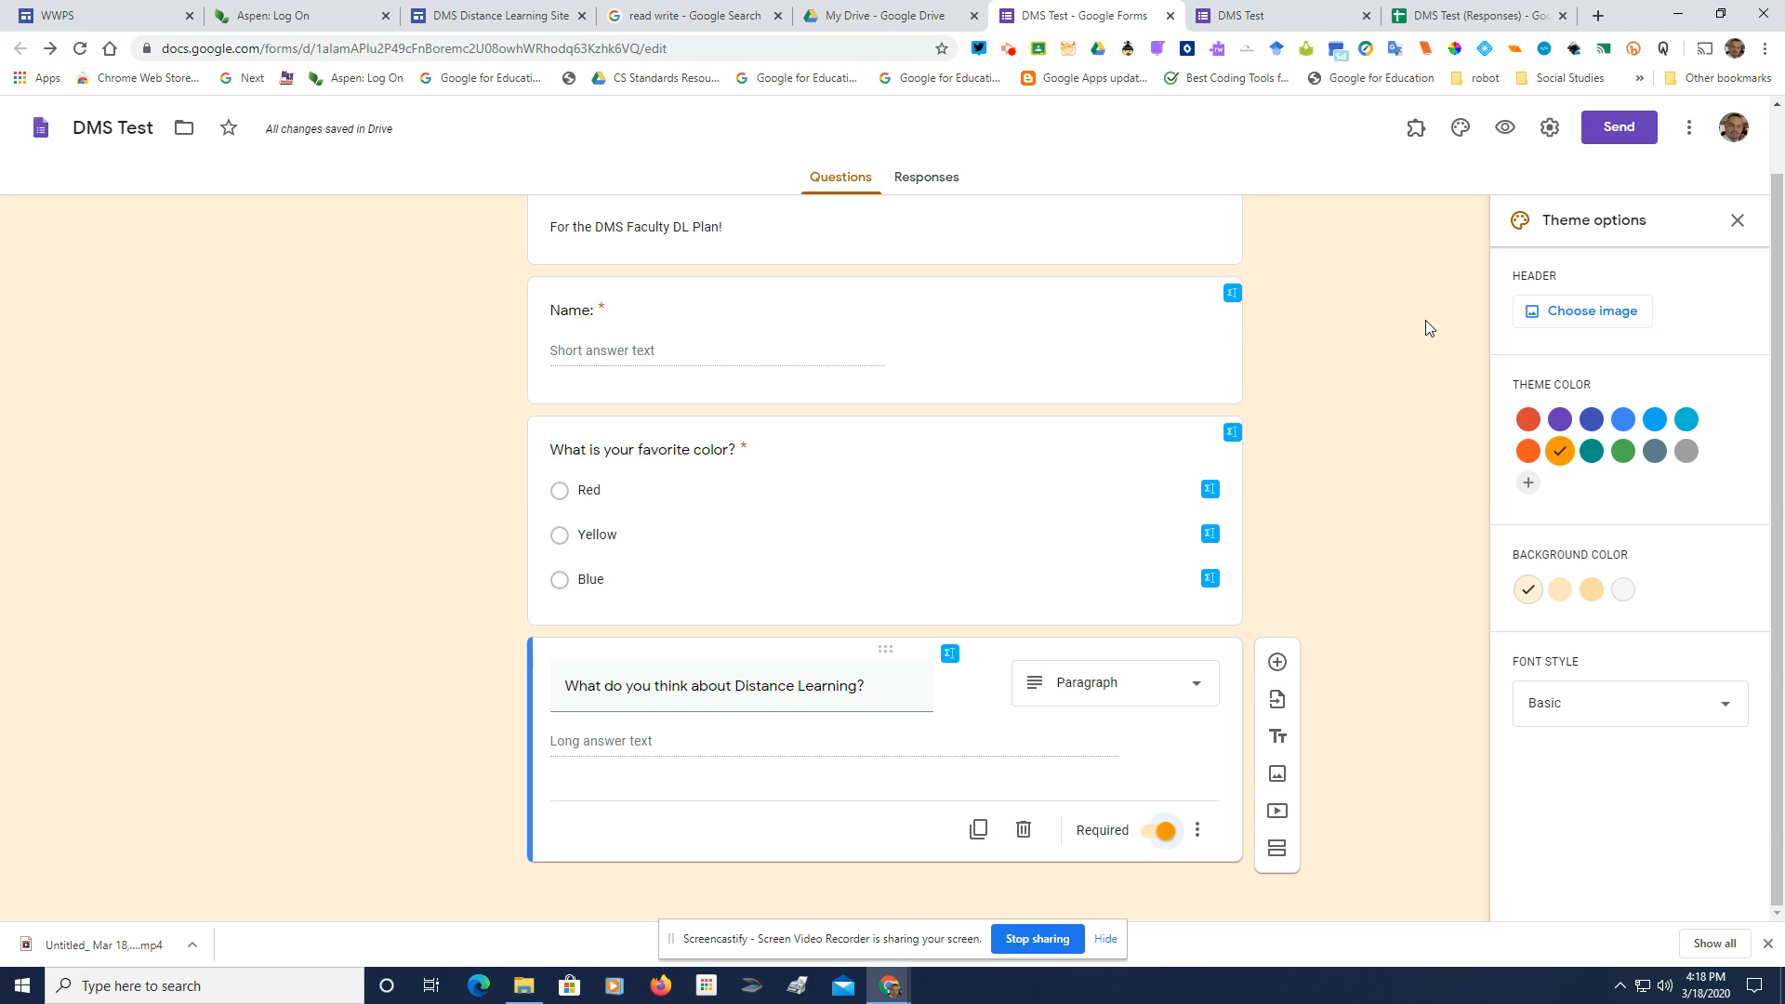
Look up the form's shareable link in the sending options and return to the form without sending
click(1599, 135)
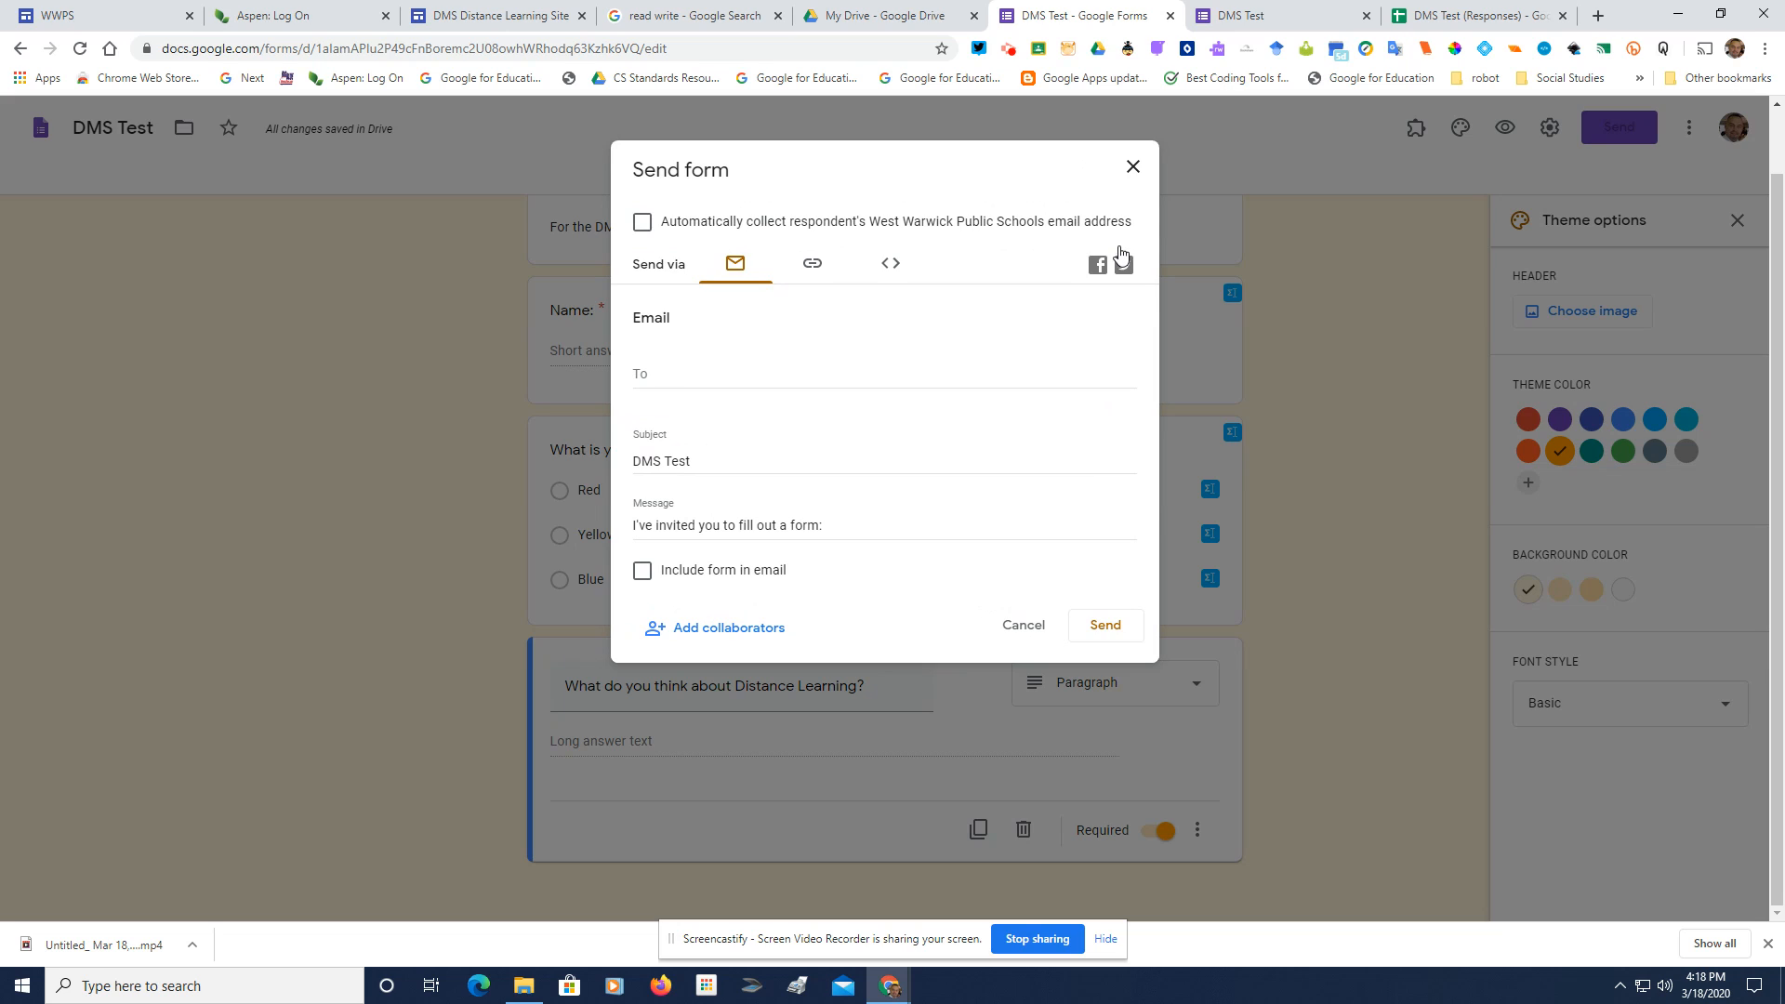
click(810, 265)
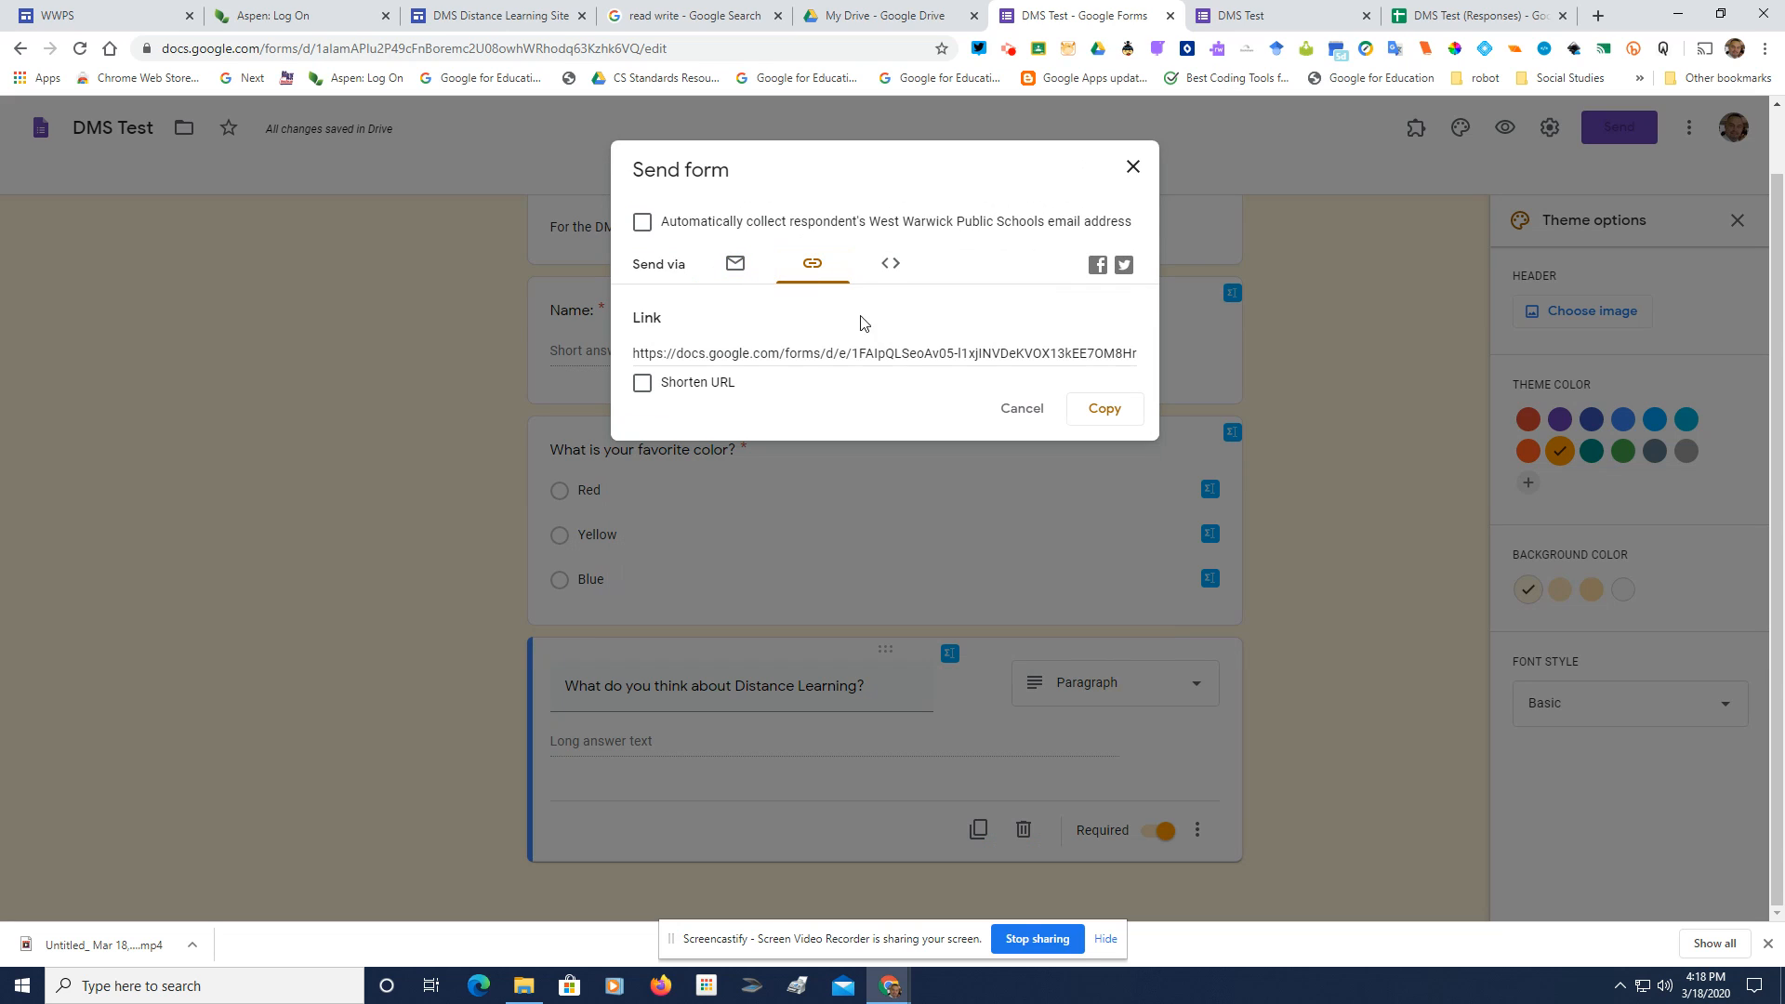
click(904, 356)
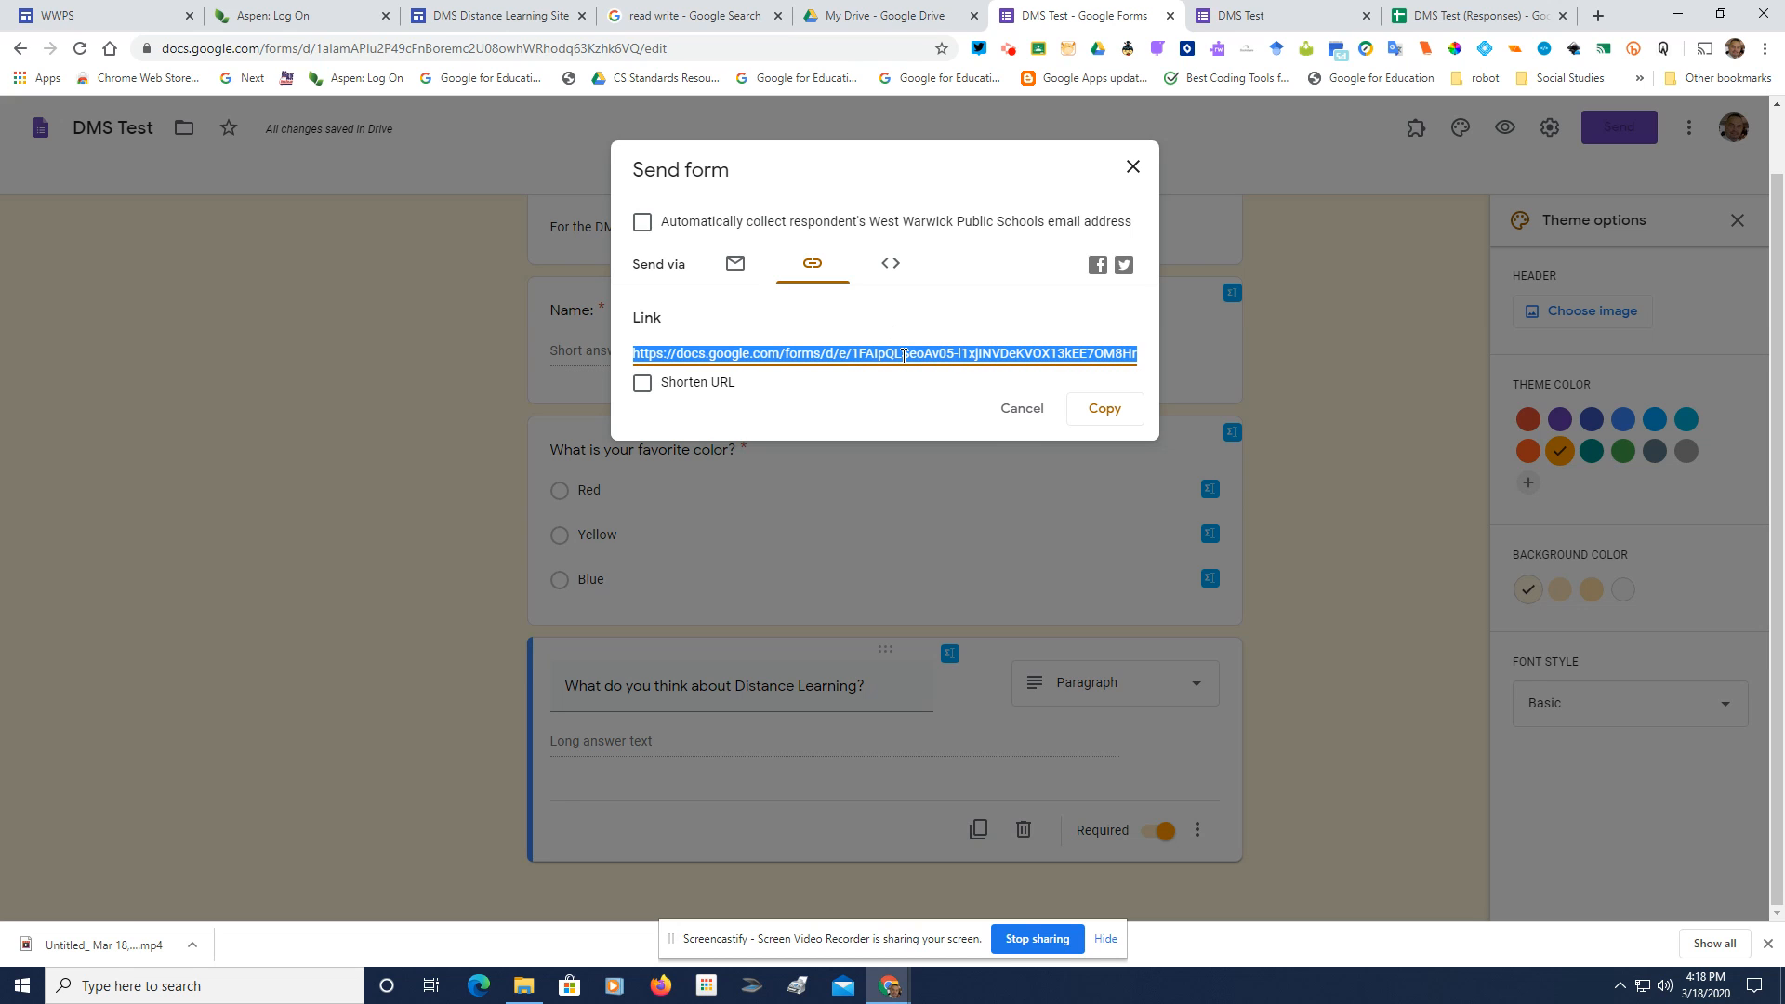
click(1024, 418)
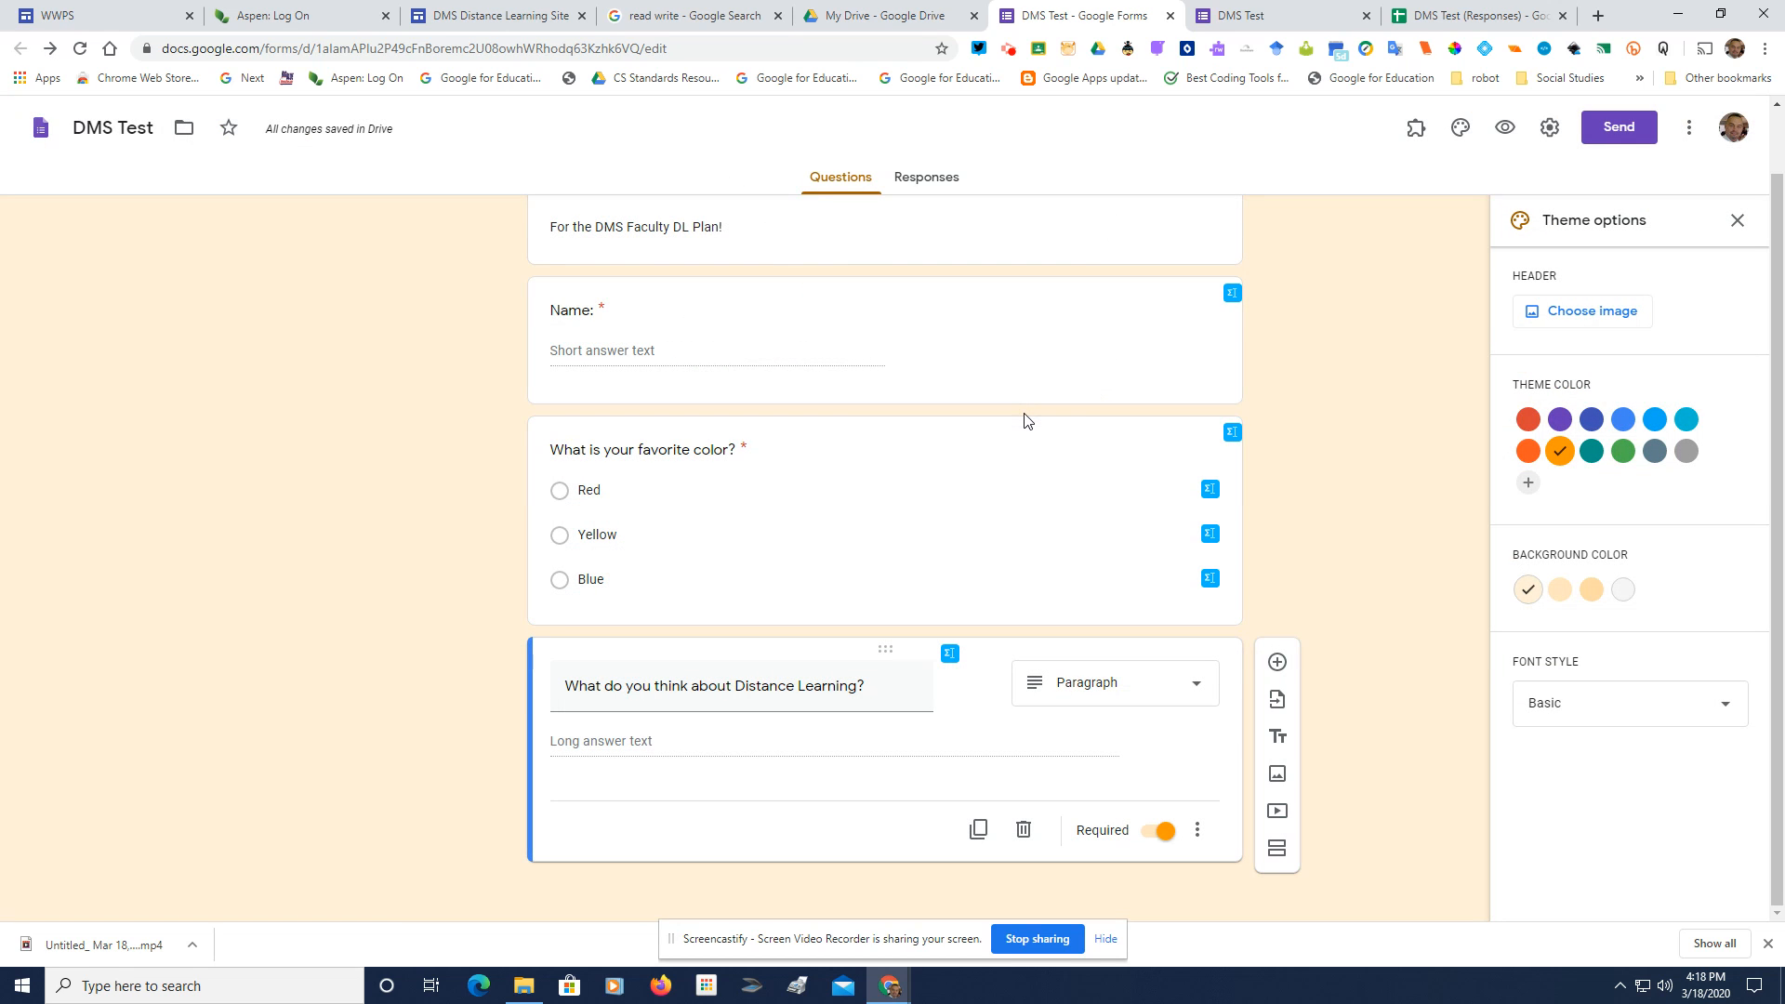